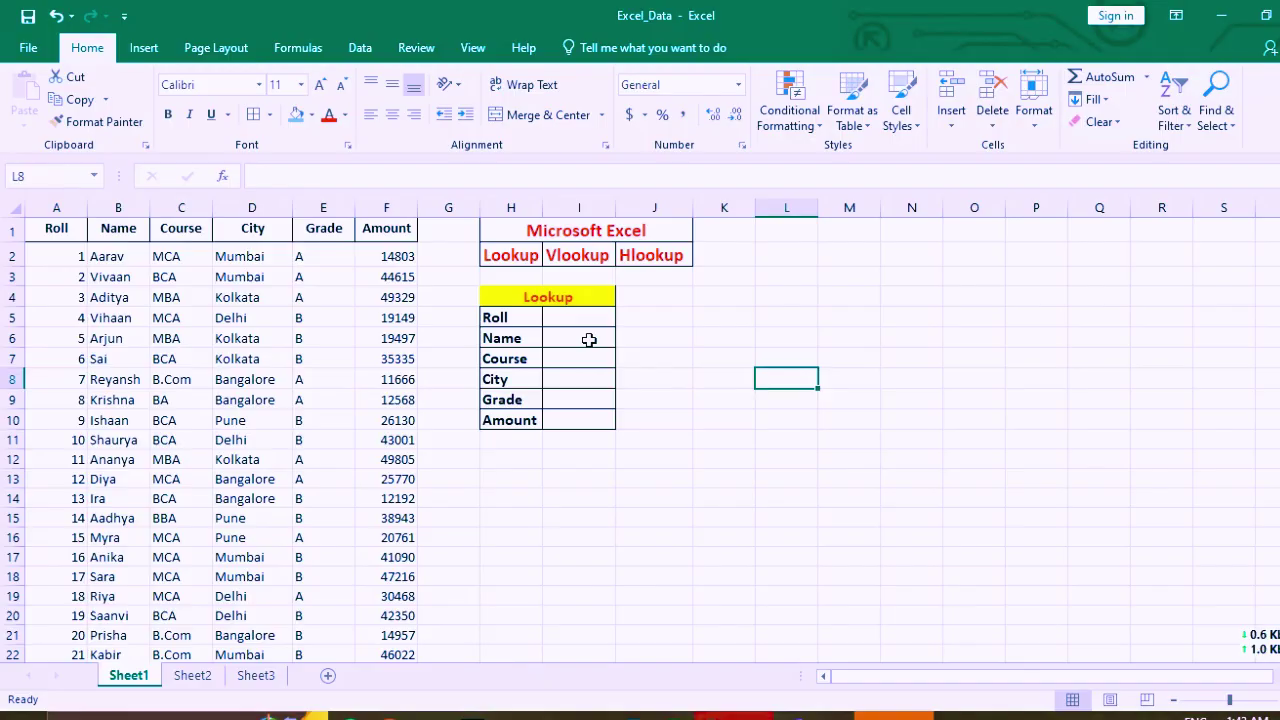
Step: Enter the formula =LOOKUP(I5,A:B) in cell I6 to retrieve the name for the roll number
{"action": "left_click", "coordinate": [590, 340]}
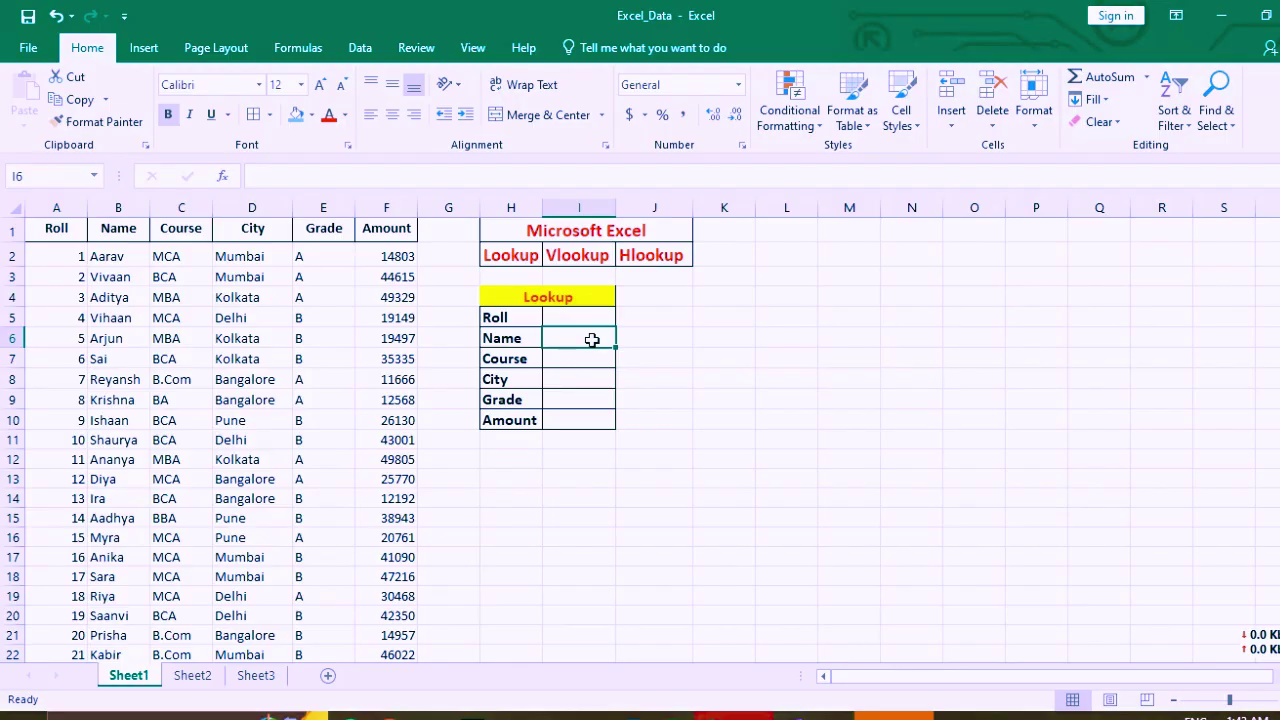
{"action": "type", "text": "="}
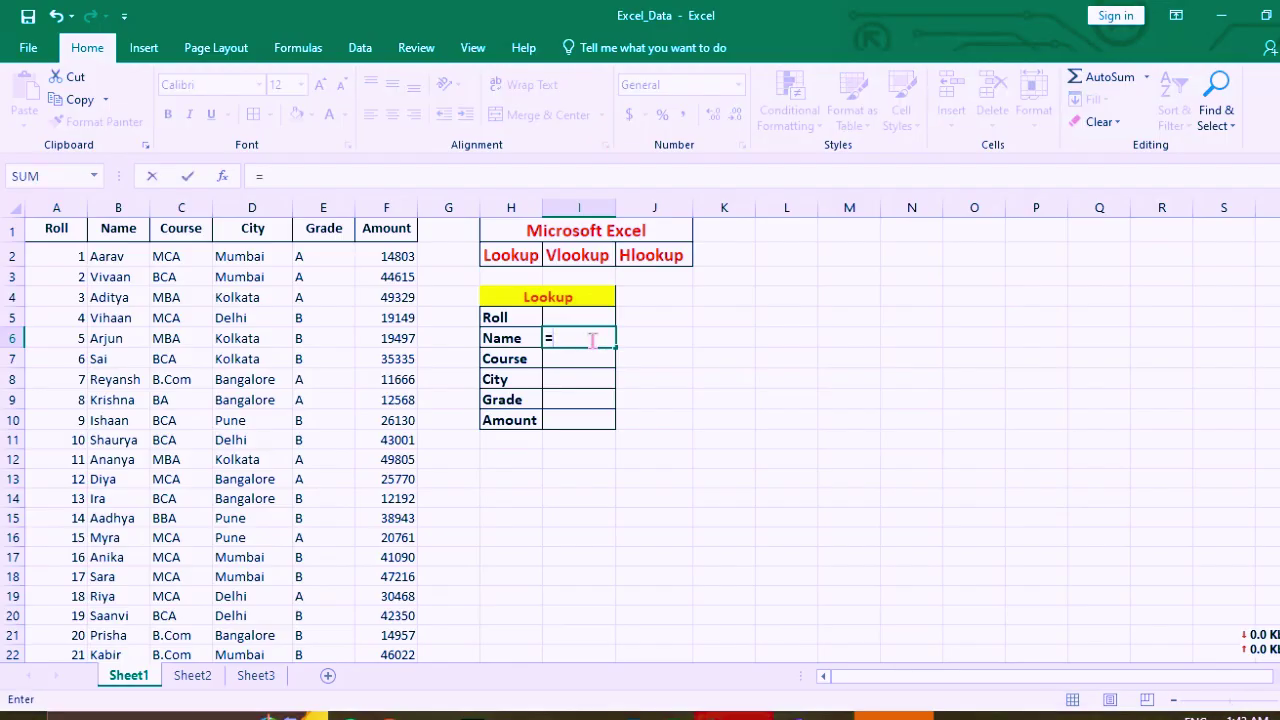
{"action": "type", "text": "loo"}
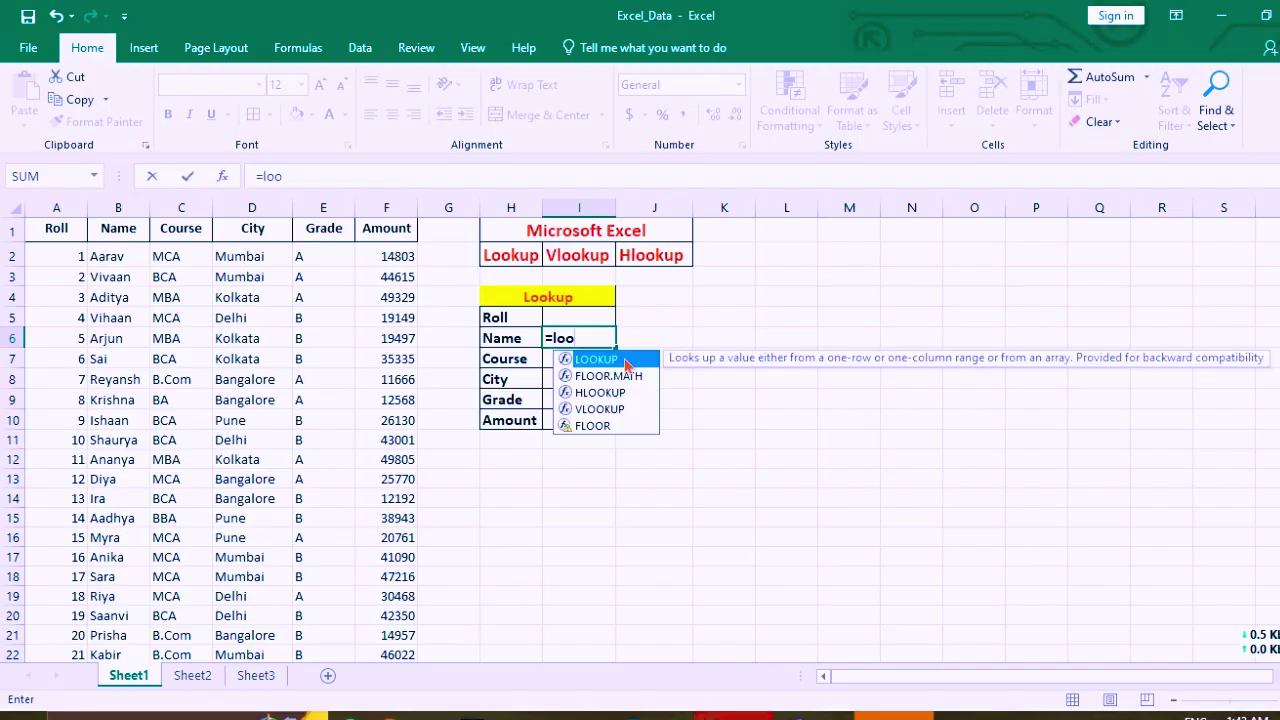
{"action": "double_click", "coordinate": [626, 360]}
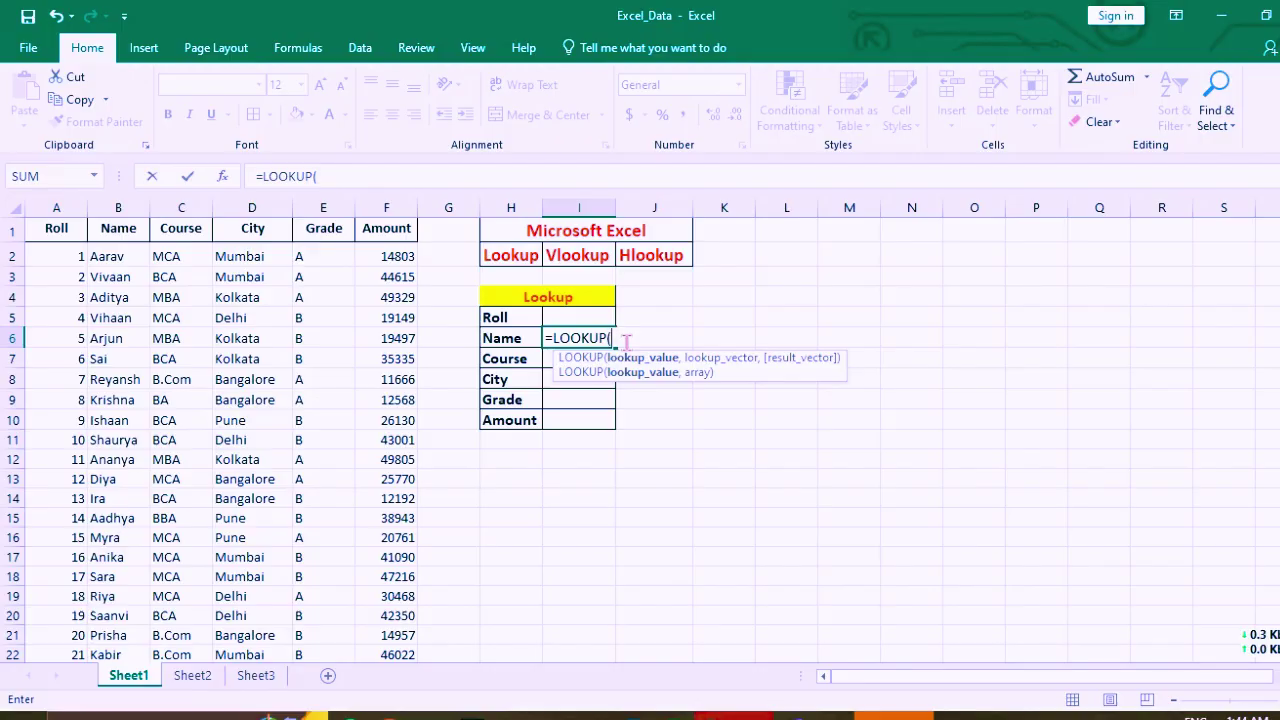
{"action": "left_click", "coordinate": [562, 316]}
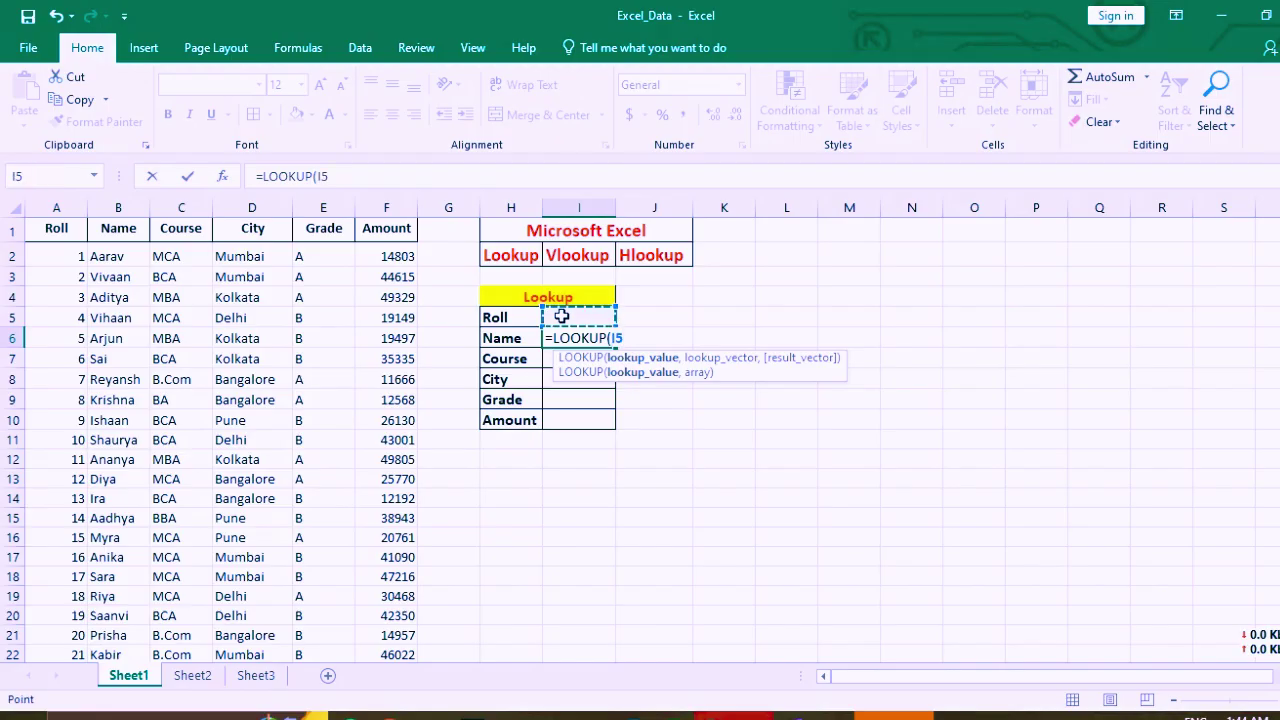
{"action": "type", "text": ","}
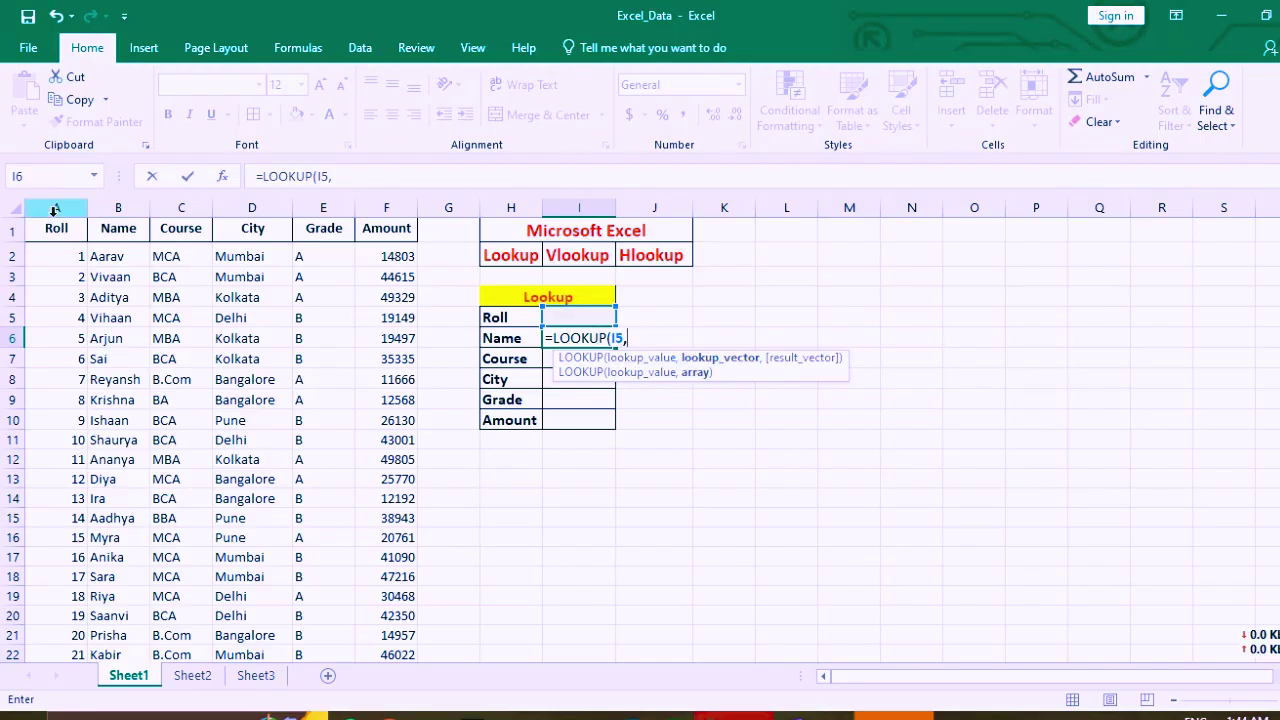
{"action": "left_click_drag", "start_coordinate": [55, 208], "coordinate": [117, 208]}
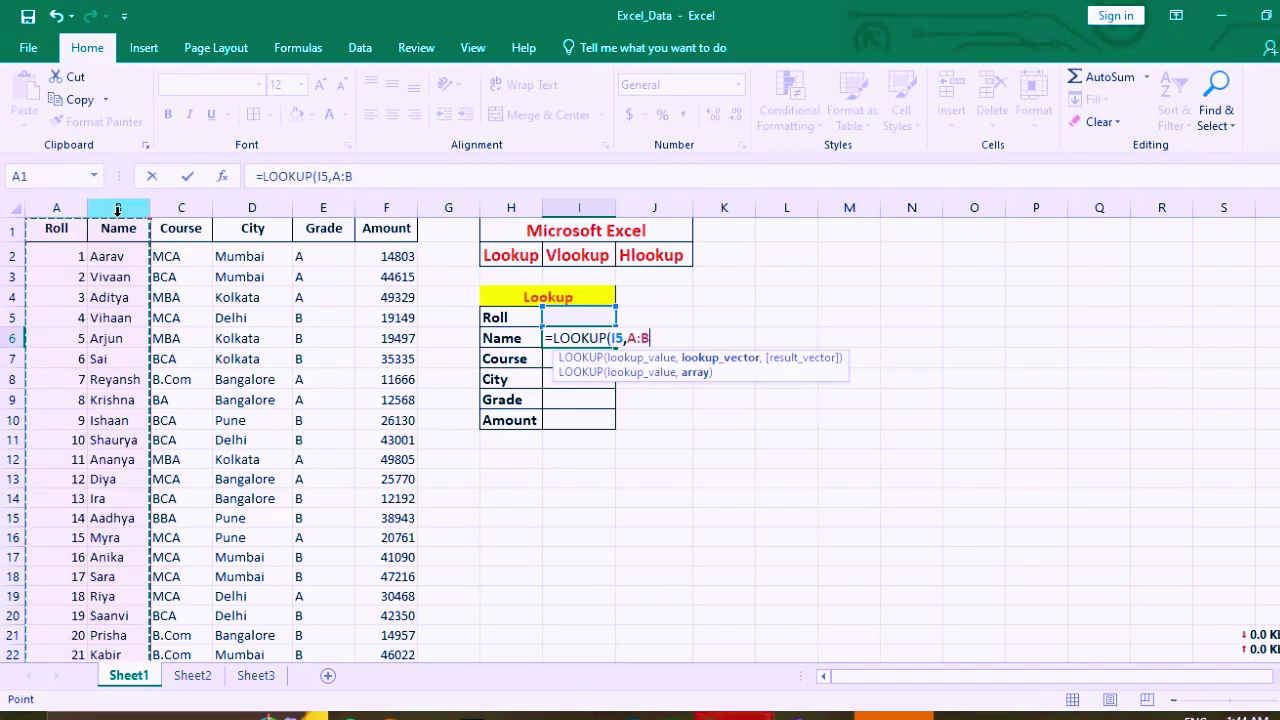
{"action": "type", "text": ")"}
{"action": "key", "text": "Return"}
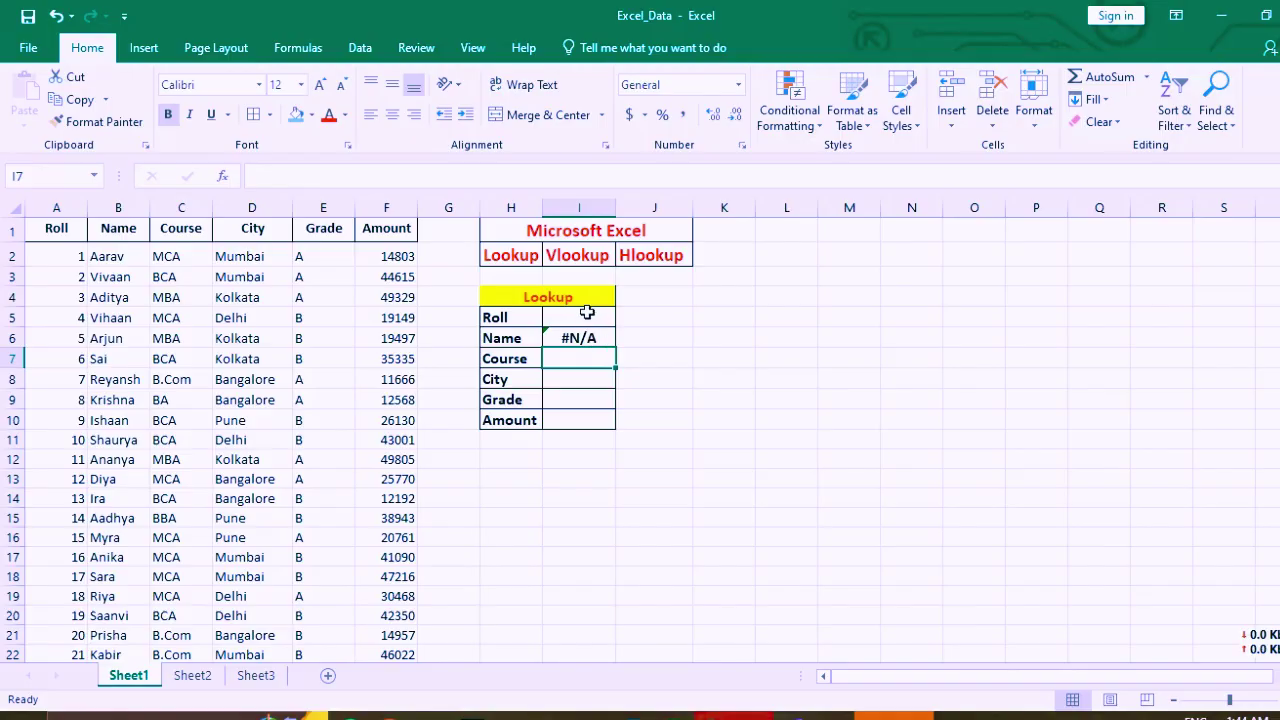
Step: Enter roll number 5 in cell I5 as the lookup value
{"action": "left_click", "coordinate": [588, 317]}
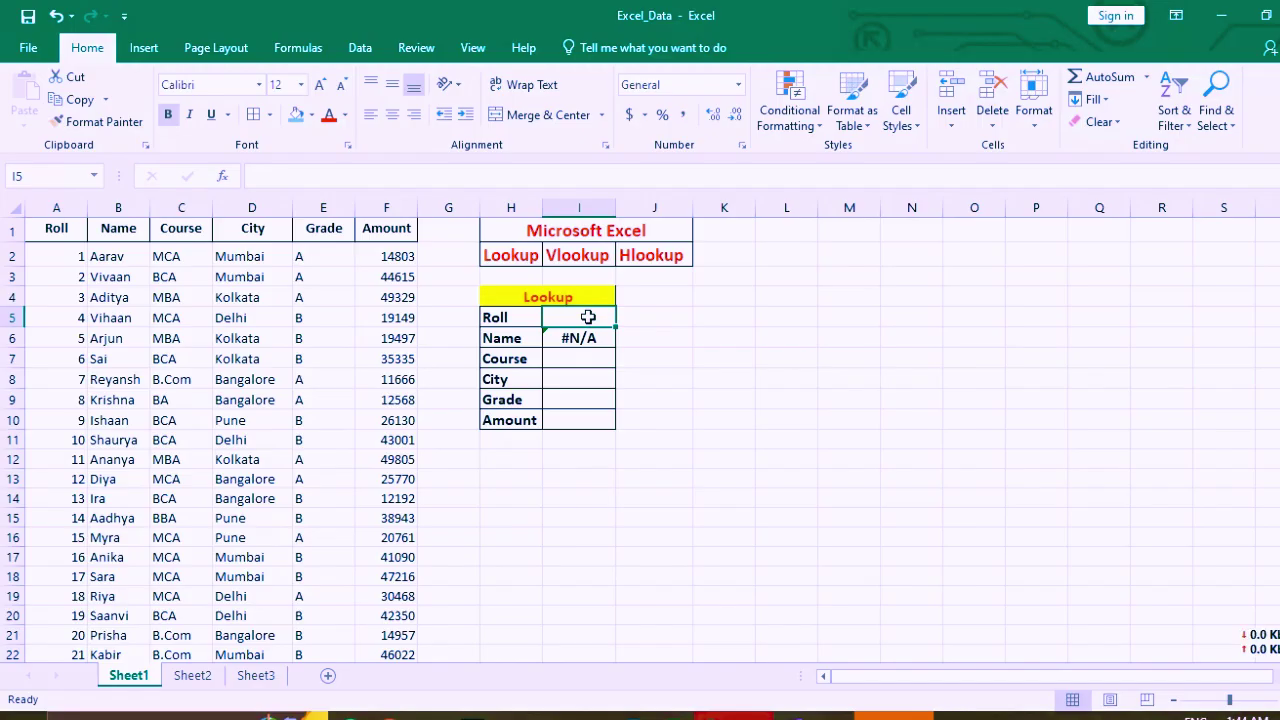
{"action": "type", "text": "5"}
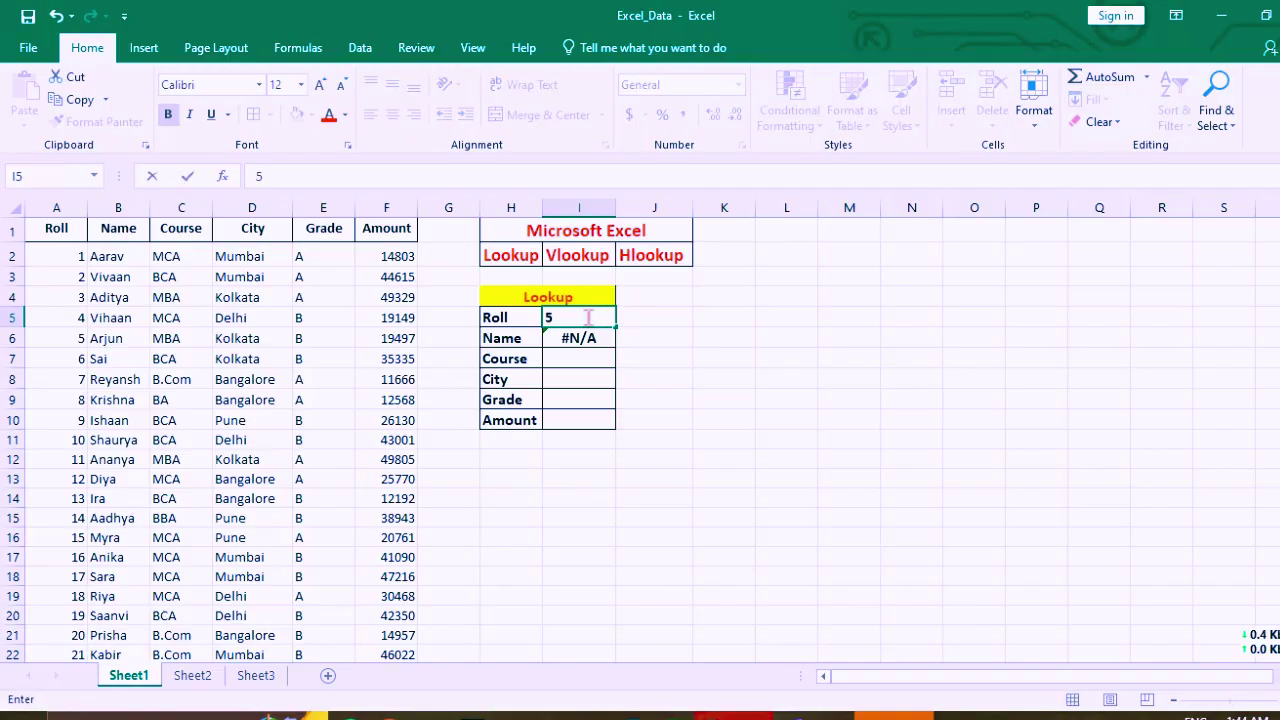
{"action": "key", "text": "Return"}
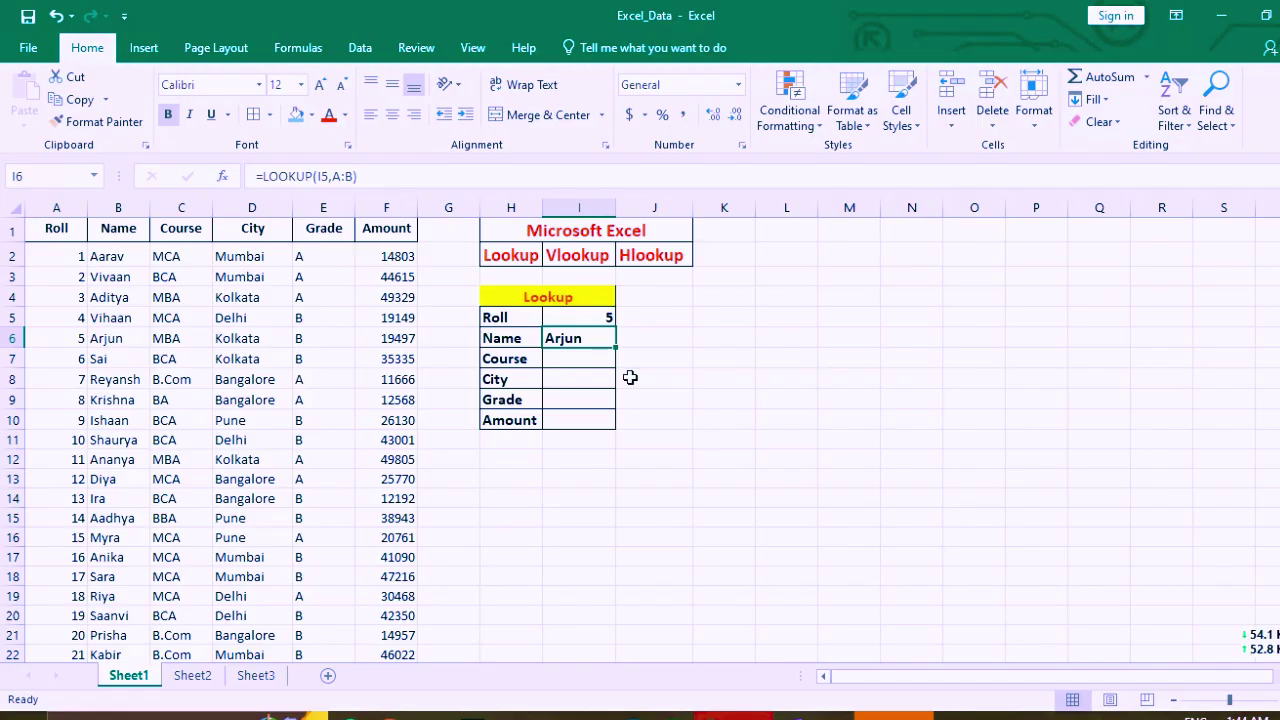
Step: Enter a LOOKUP formula in the Course cell I7 that finds I5 in columns A:C
{"action": "left_click", "coordinate": [582, 361]}
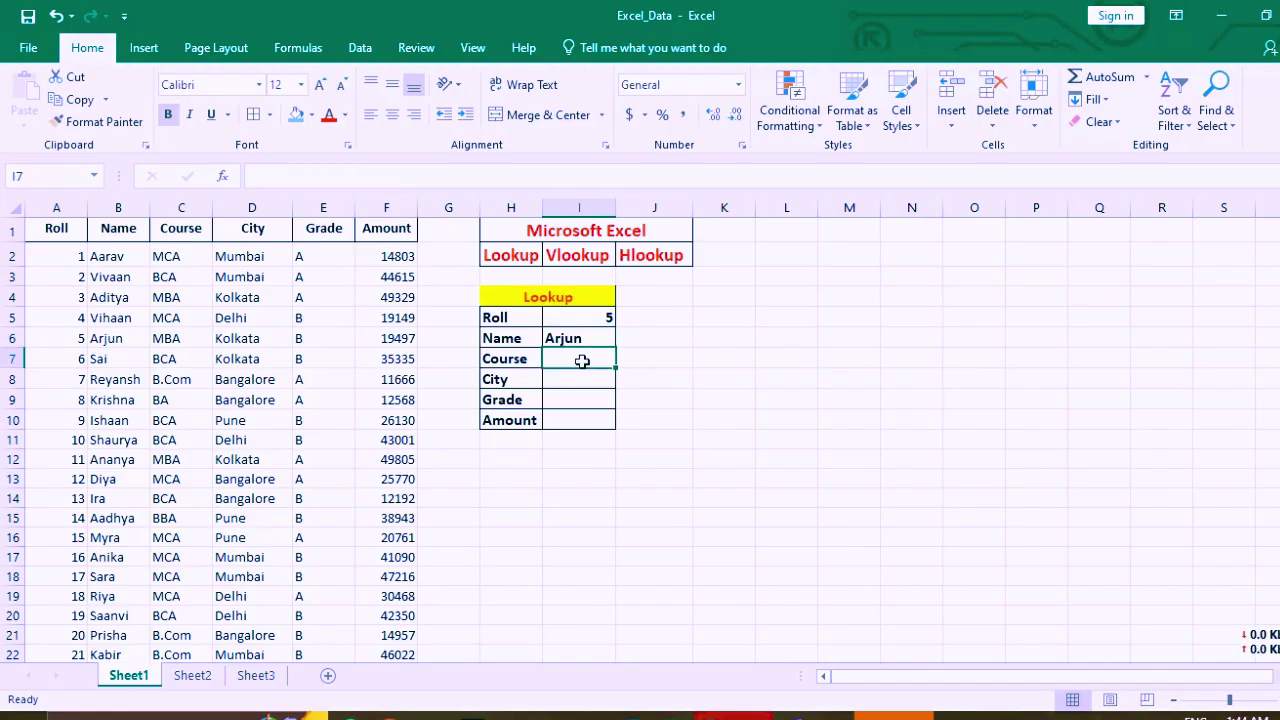
{"action": "type", "text": "="}
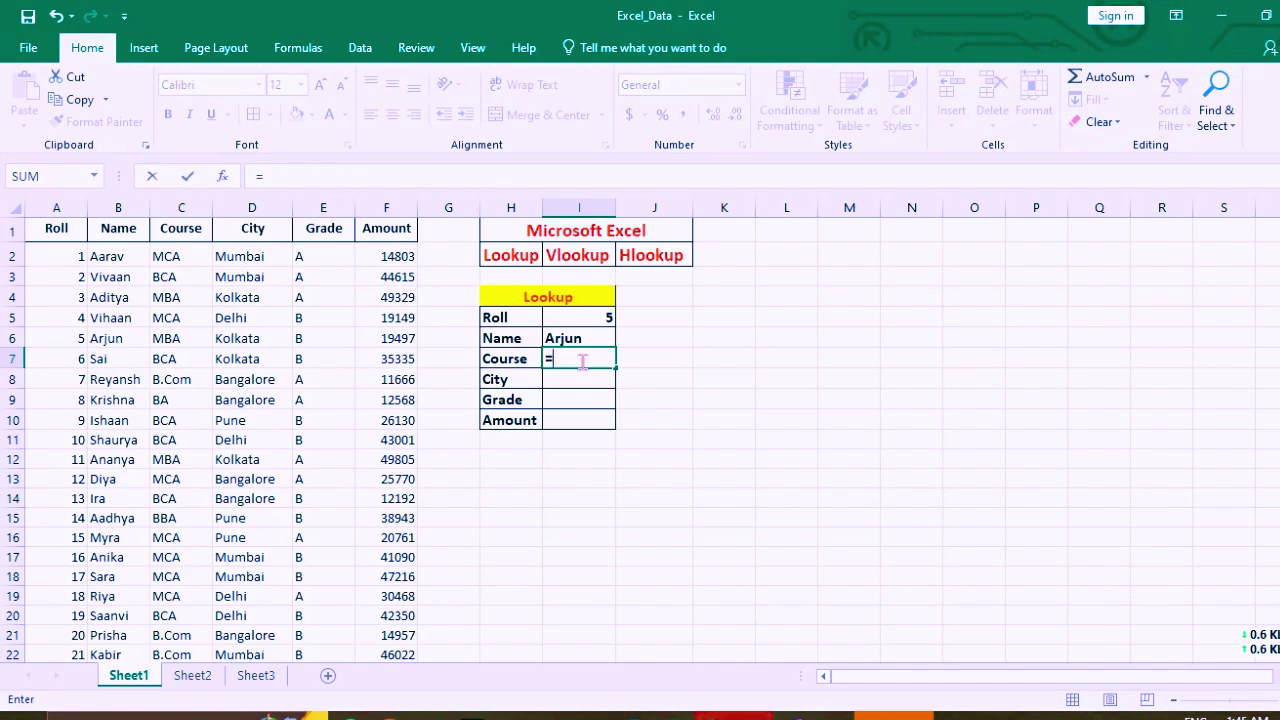
{"action": "type", "text": "loo"}
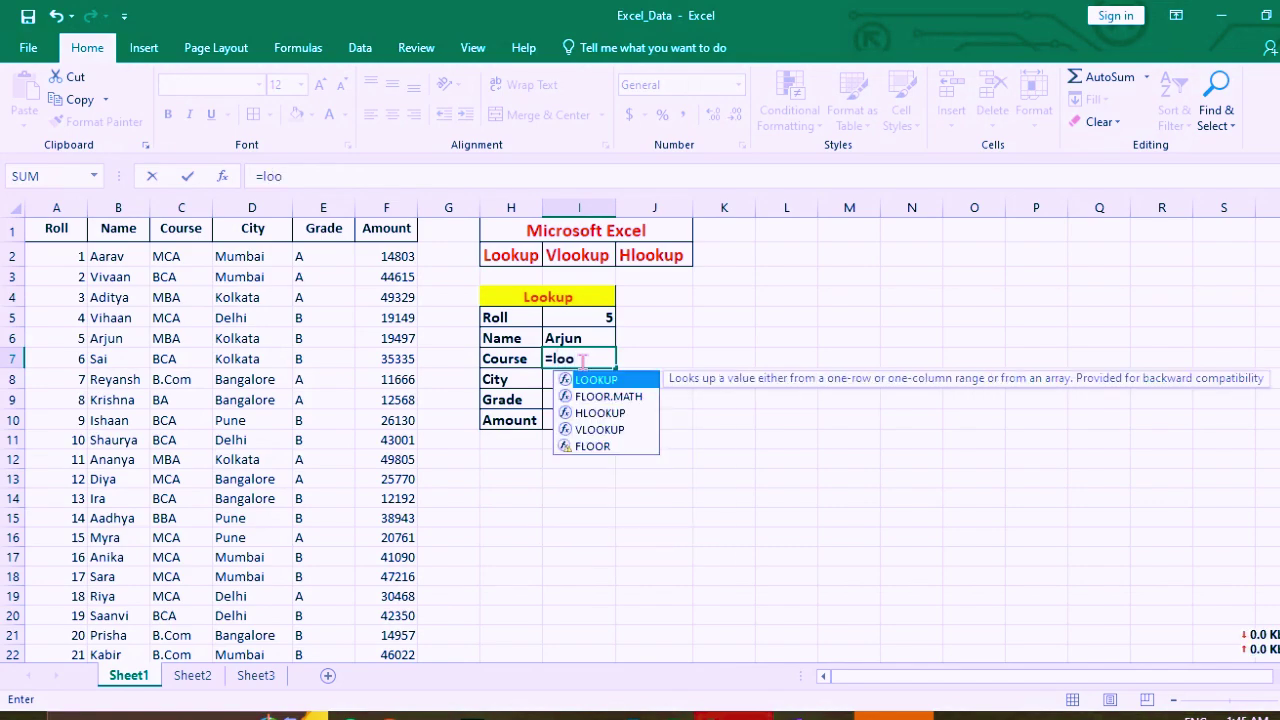
{"action": "key", "text": "Tab"}
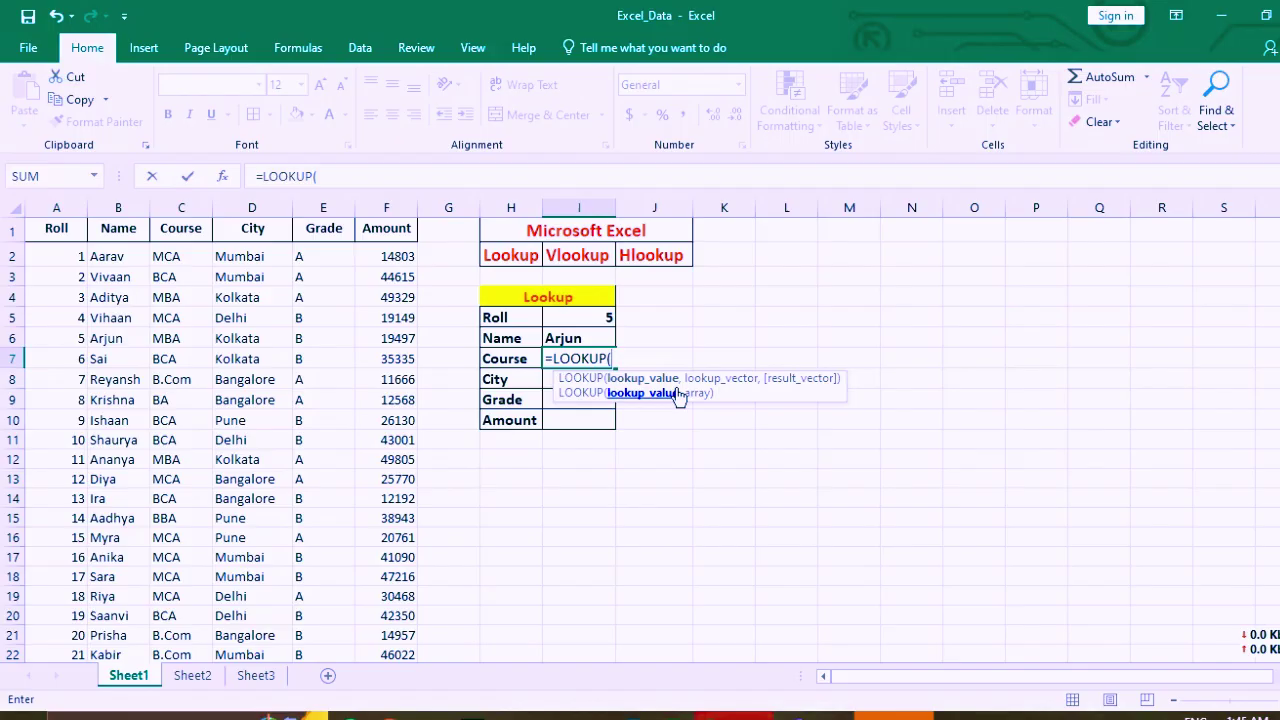
{"action": "left_click", "coordinate": [580, 318]}
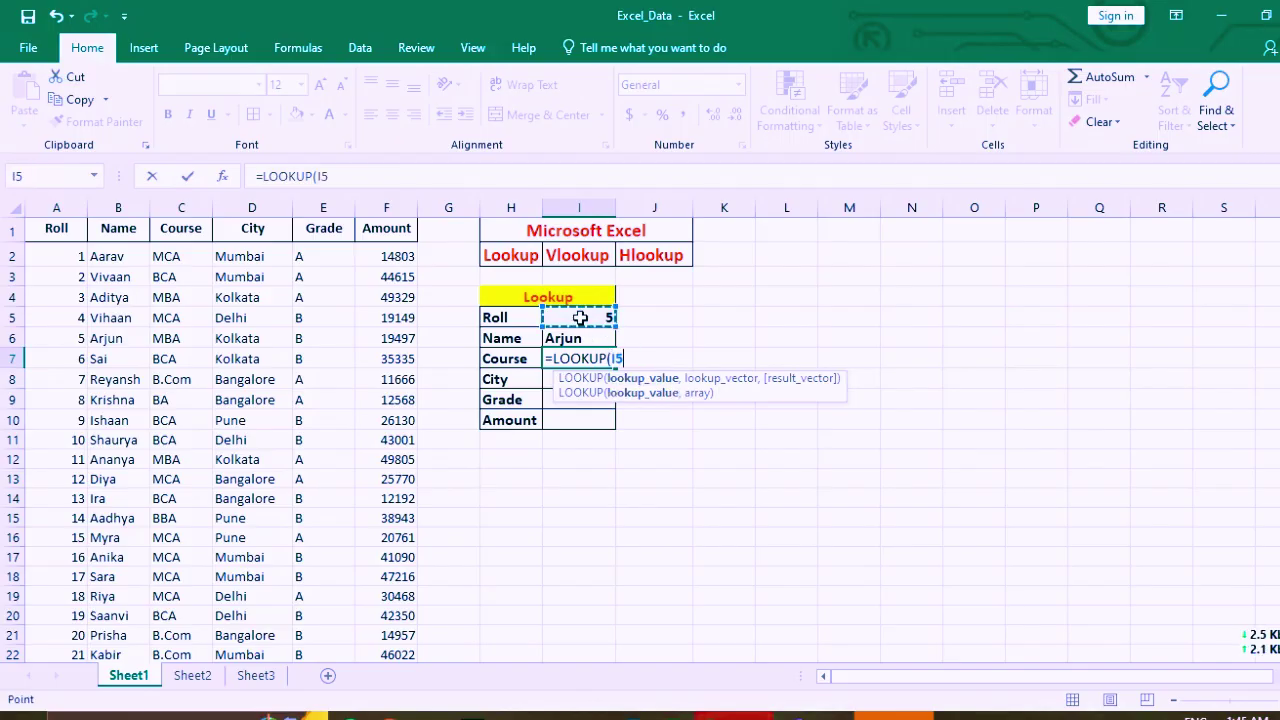
{"action": "type", "text": ","}
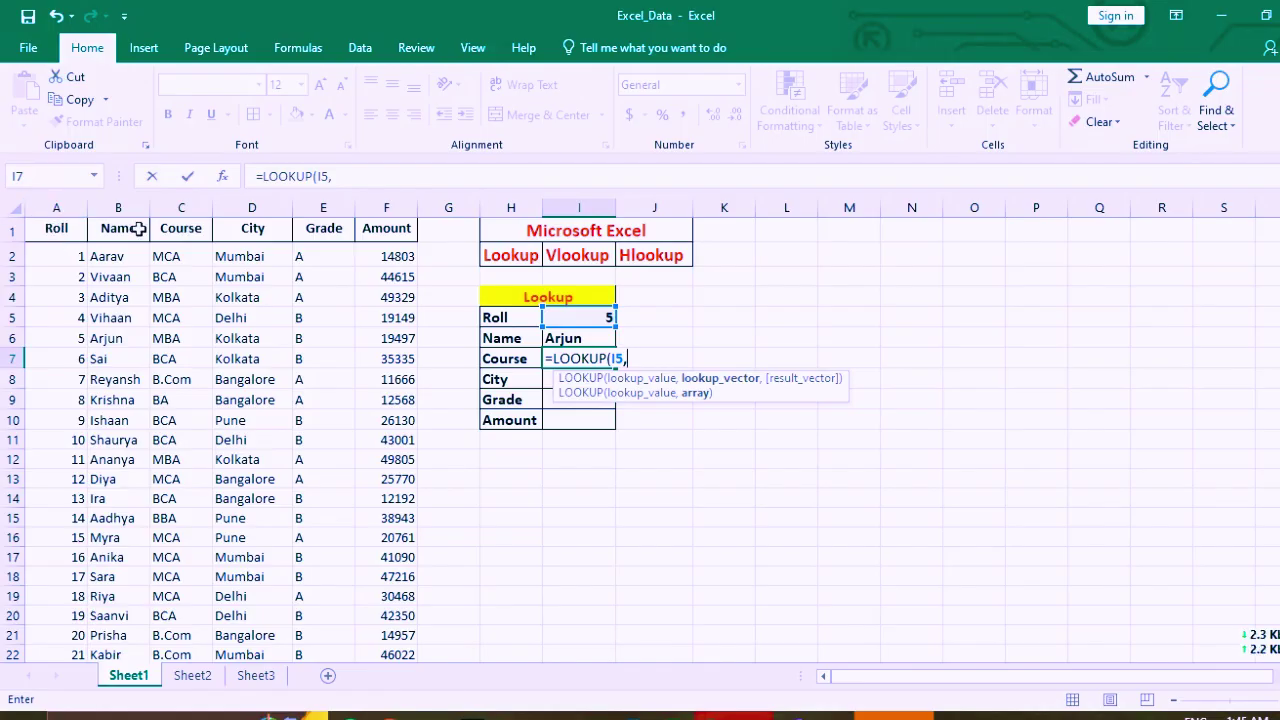
{"action": "left_click_drag", "start_coordinate": [55, 207], "coordinate": [177, 208]}
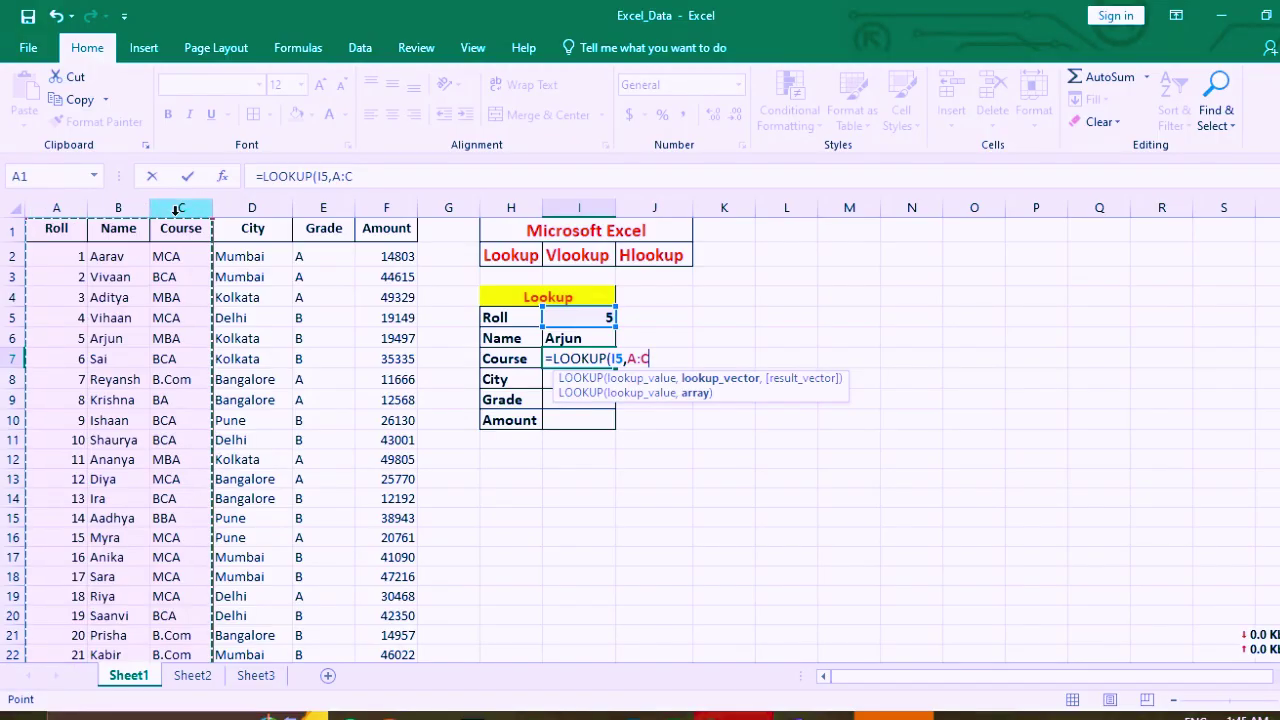
{"action": "key", "text": "ctrl+Return"}
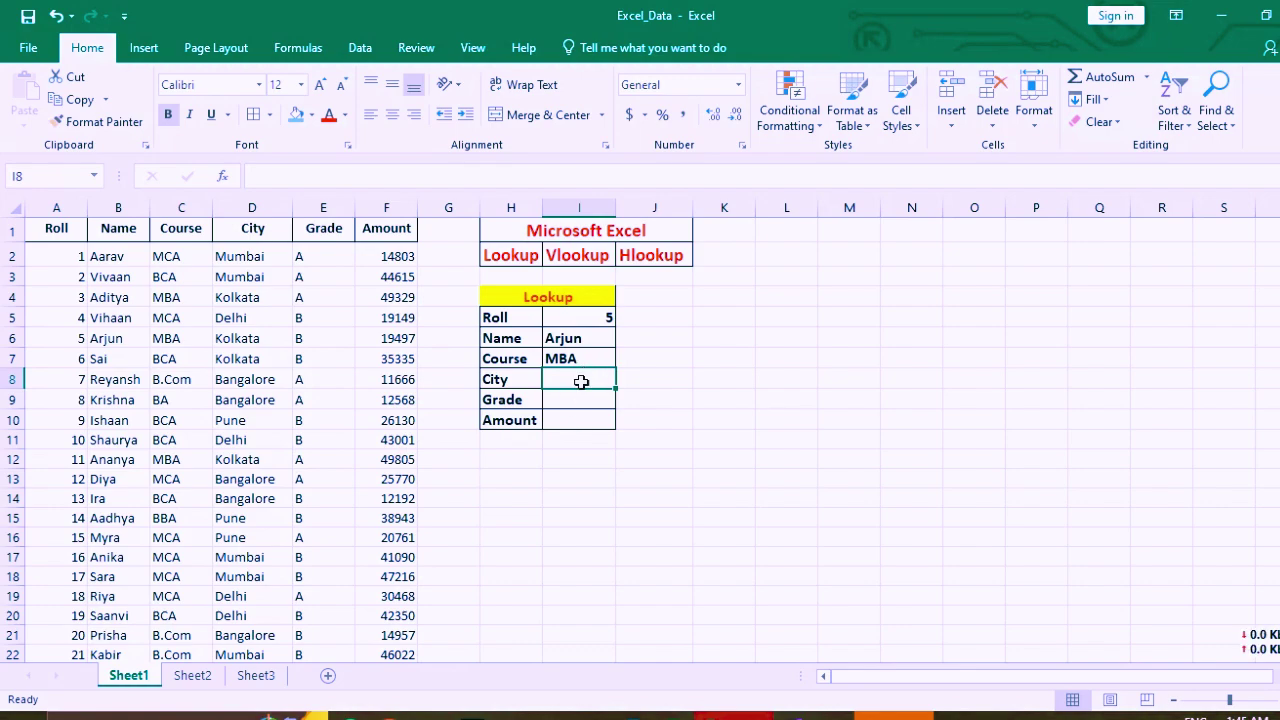
Step: Enter the formula =LOOKUP(I5,A:D) in cell I8 to retrieve the city
{"action": "type", "text": "="}
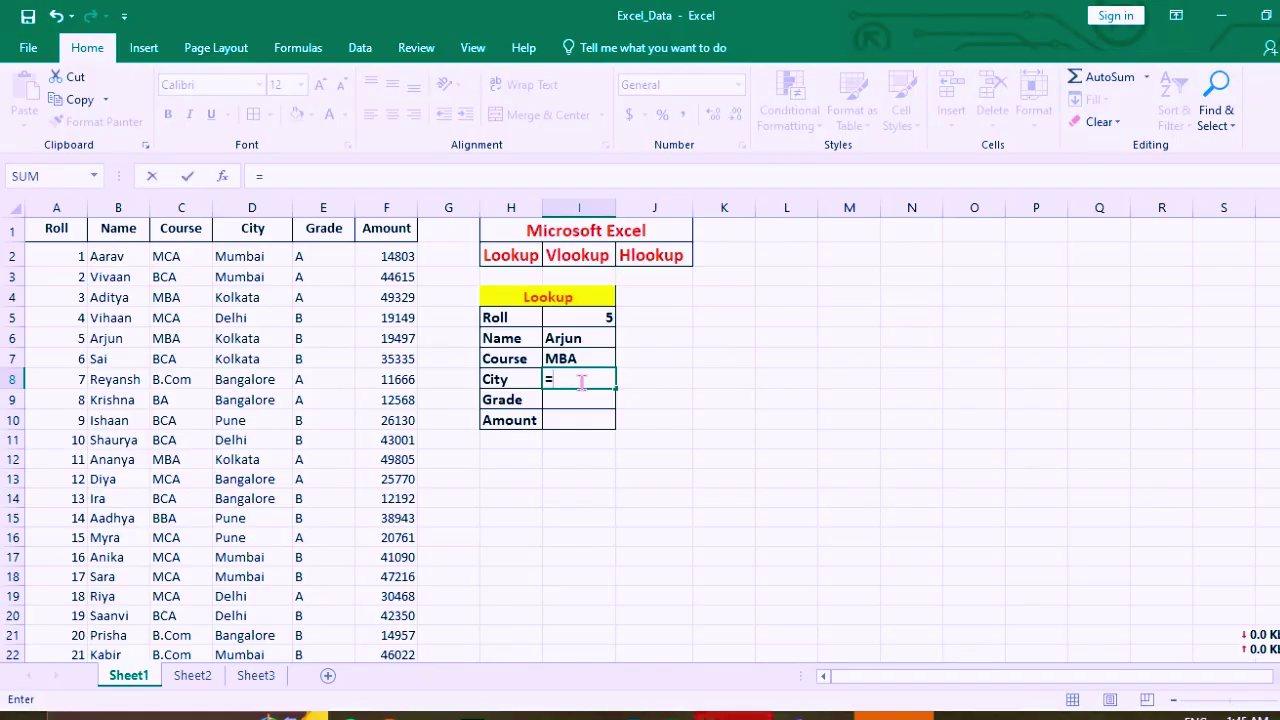
{"action": "type", "text": "lo"}
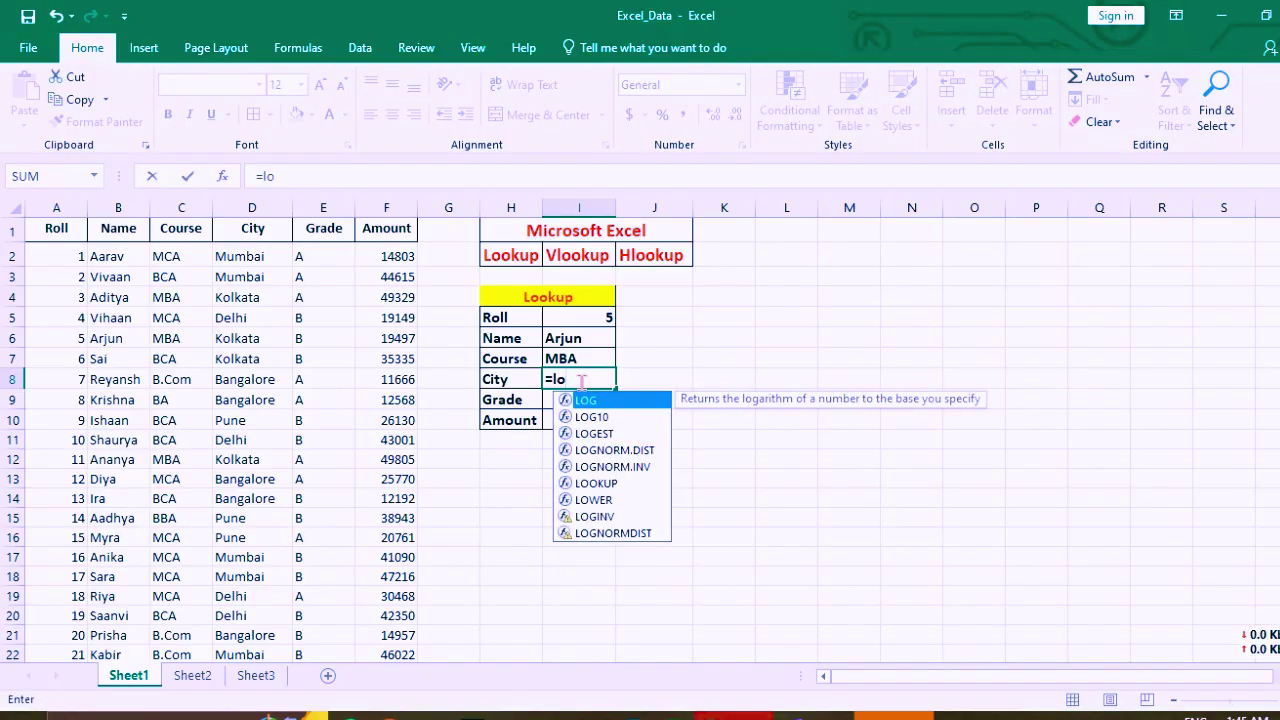
{"action": "type", "text": "o"}
{"action": "key", "text": "Tab"}
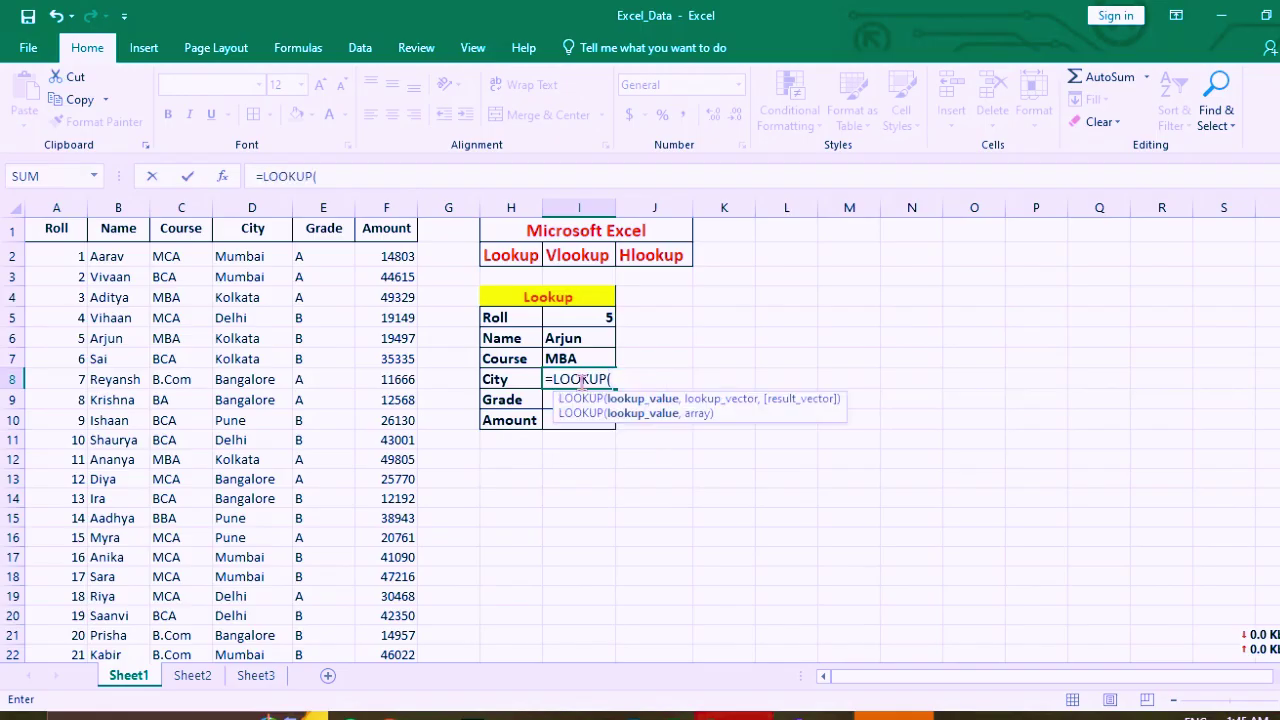
{"action": "left_click", "coordinate": [590, 316]}
{"action": "type", "text": ","}
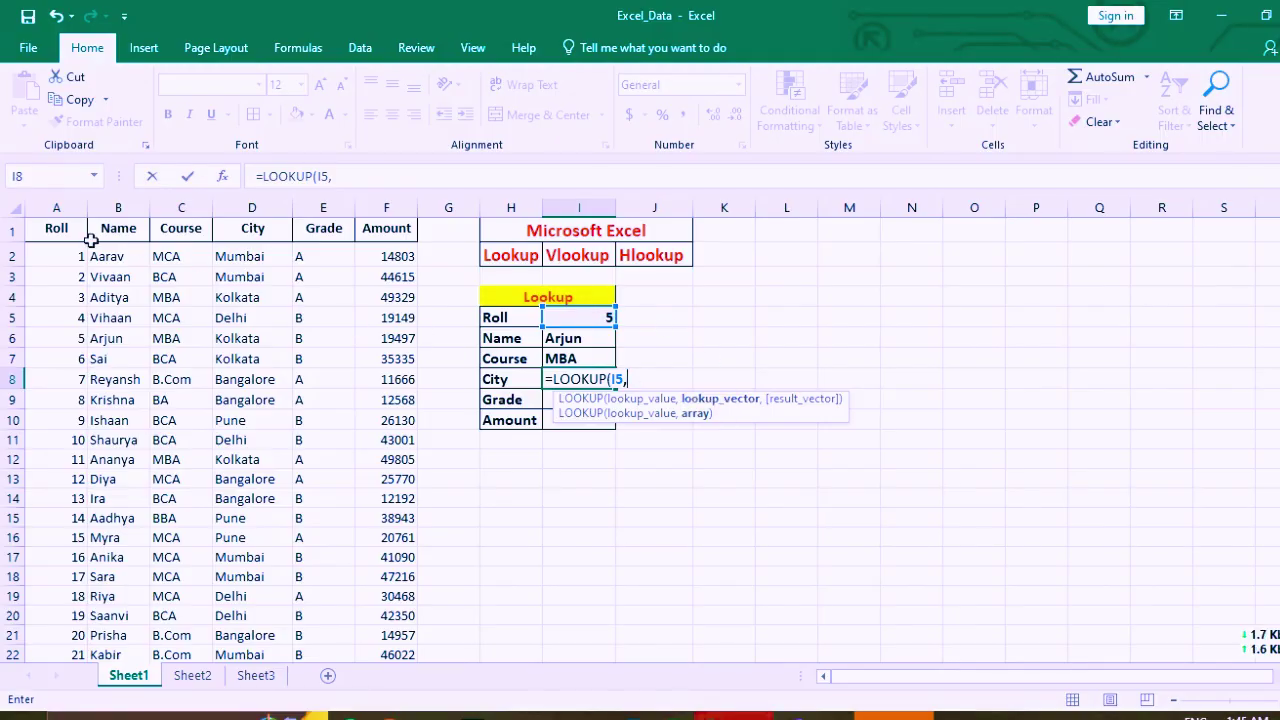
{"action": "left_click", "coordinate": [57, 208]}
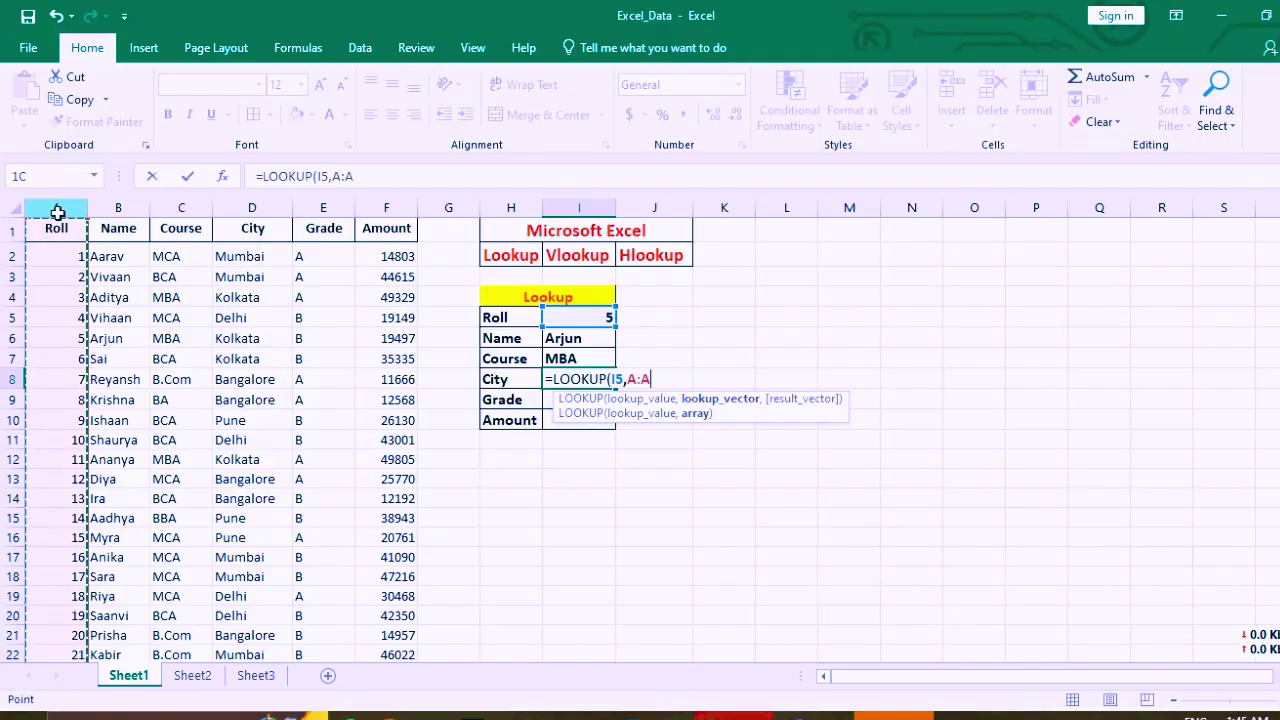
{"action": "left_click_drag", "start_coordinate": [57, 212], "coordinate": [250, 228]}
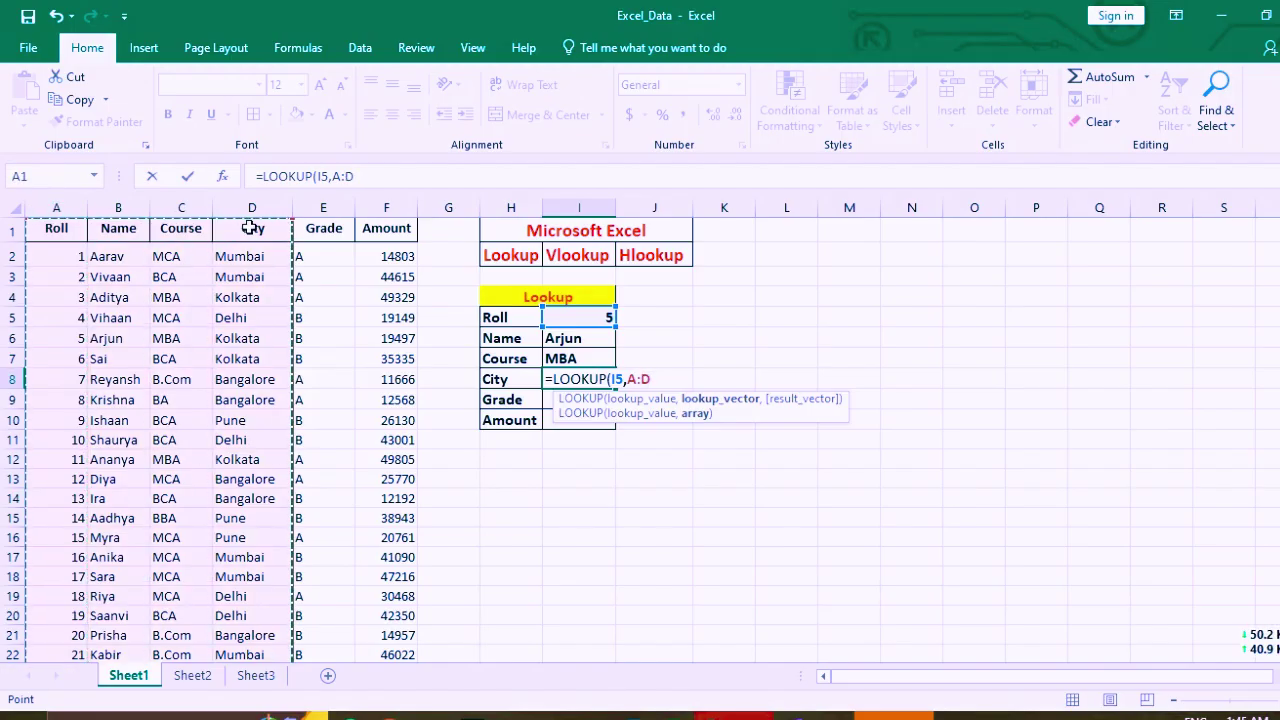
{"action": "type", "text": ")"}
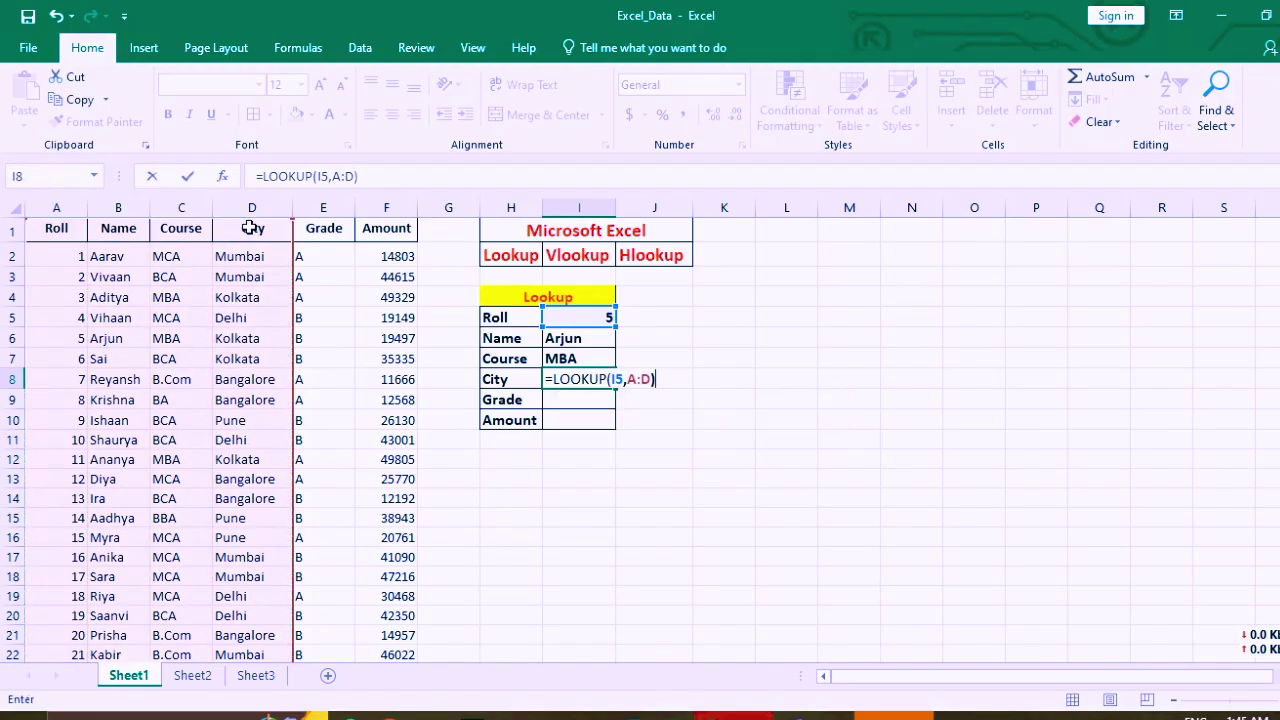
{"action": "key", "text": "Return"}
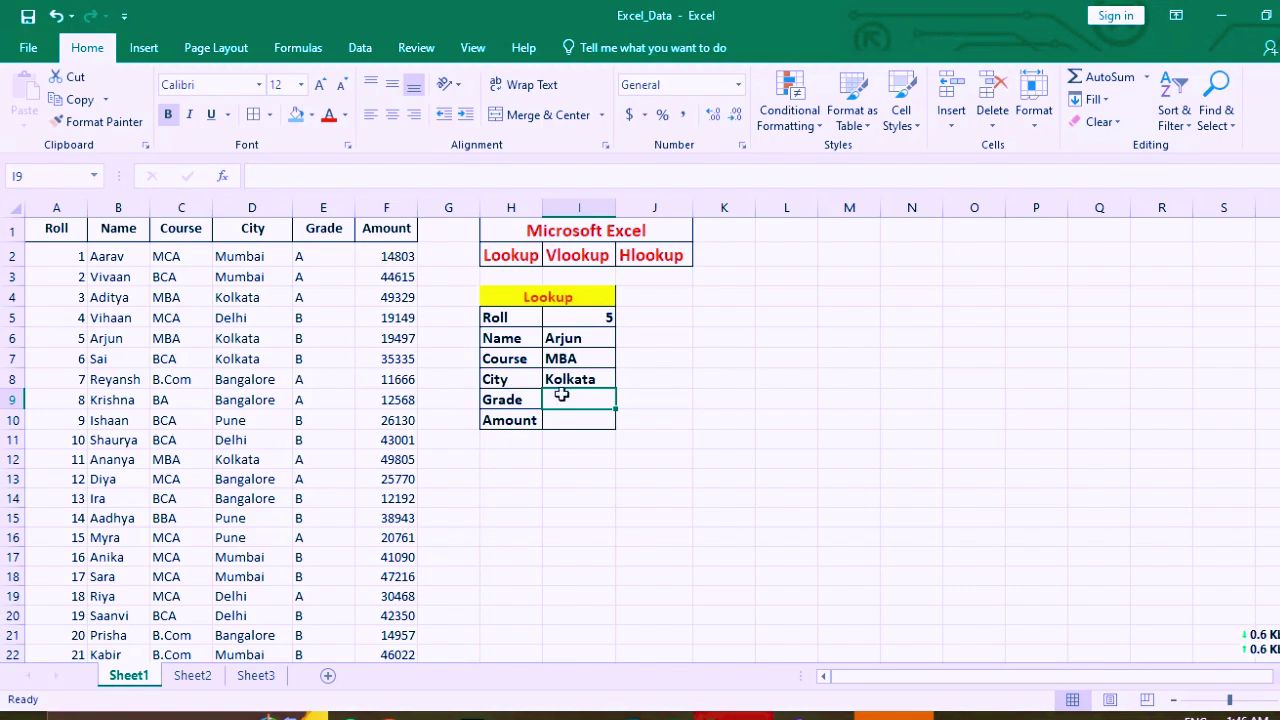
Step: Enter the formula =LOOKUP(I5,A:E) in cell I9 to retrieve the grade
{"action": "type", "text": "="}
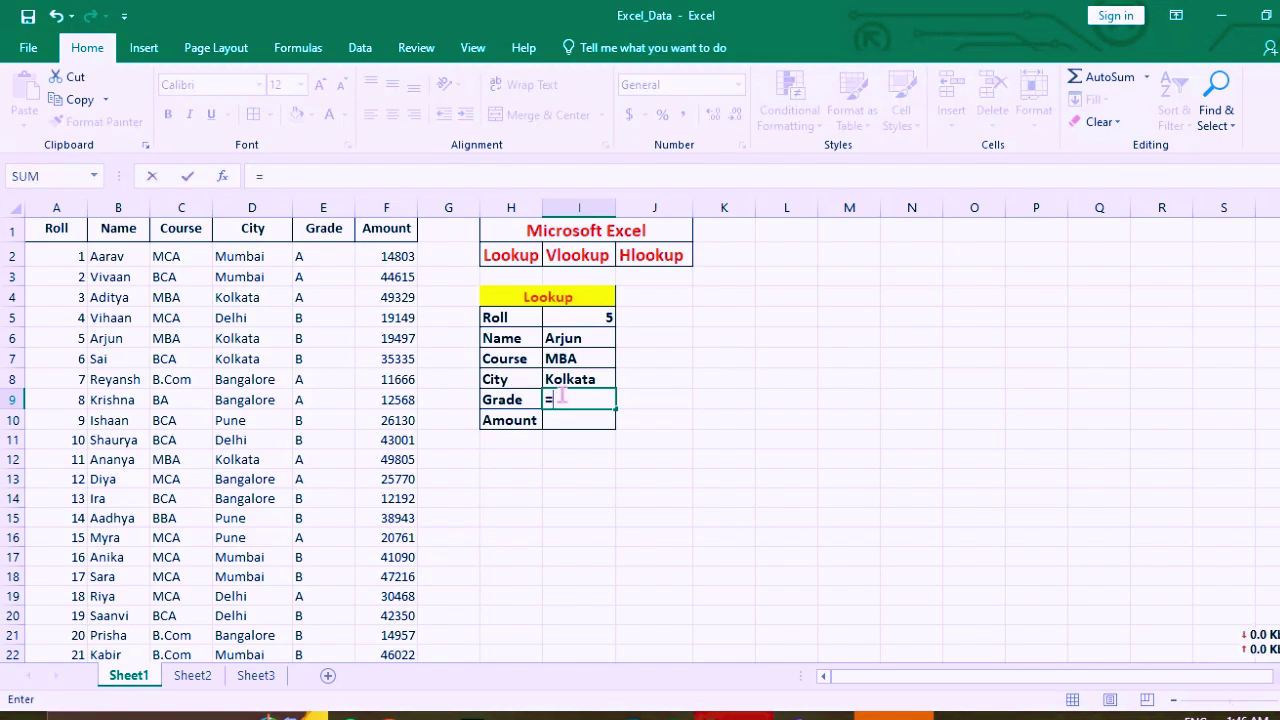
{"action": "type", "text": "loo"}
{"action": "key", "text": "Tab"}
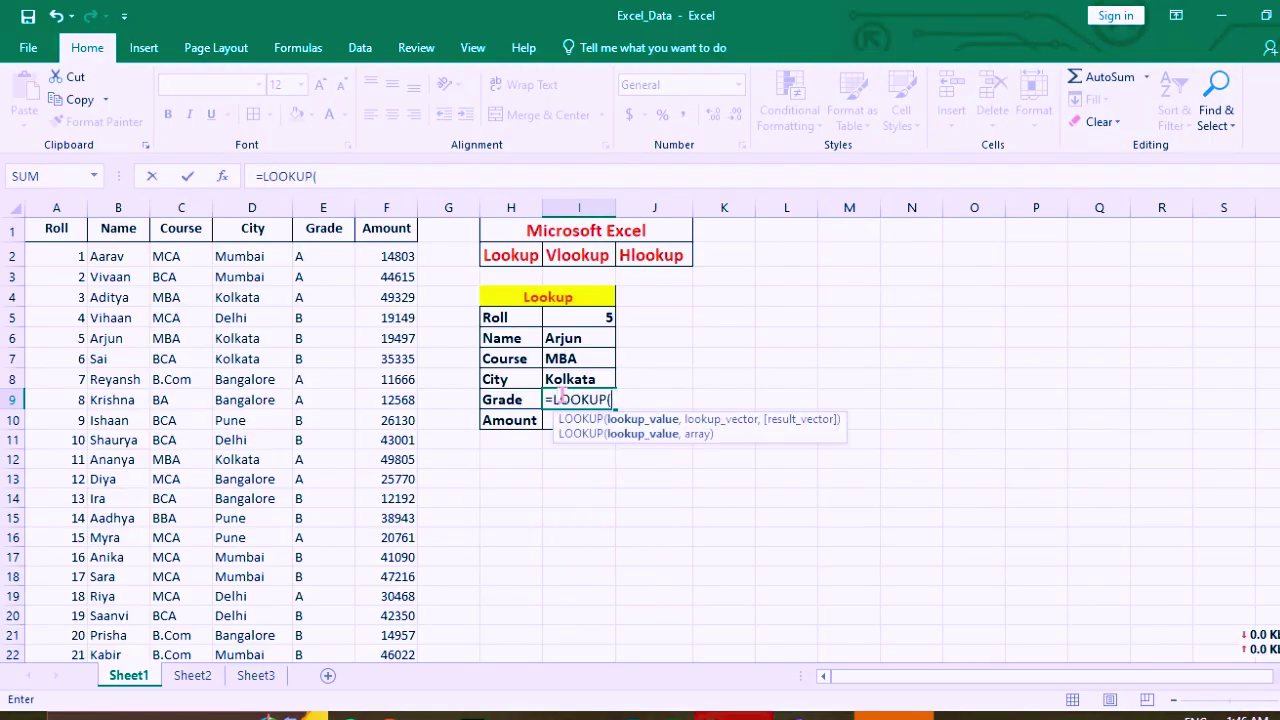
{"action": "left_click", "coordinate": [581, 316]}
{"action": "type", "text": ","}
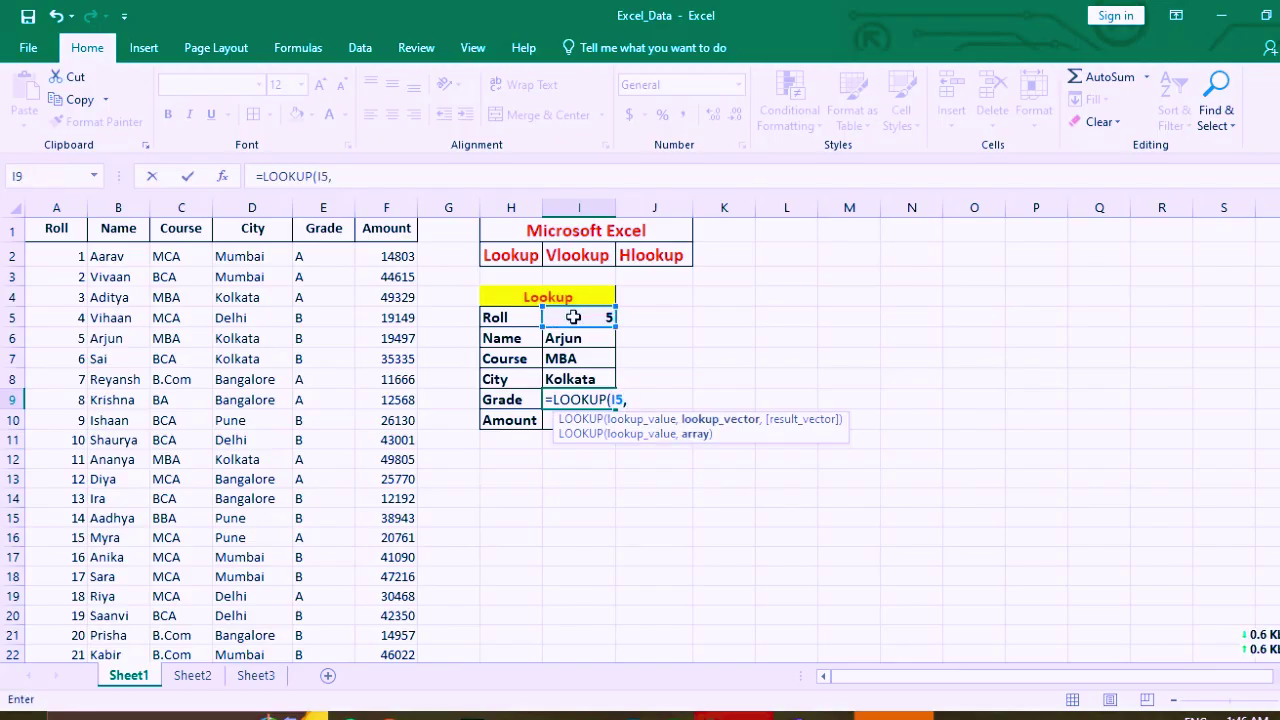
{"action": "left_click_drag", "start_coordinate": [52, 207], "coordinate": [324, 208]}
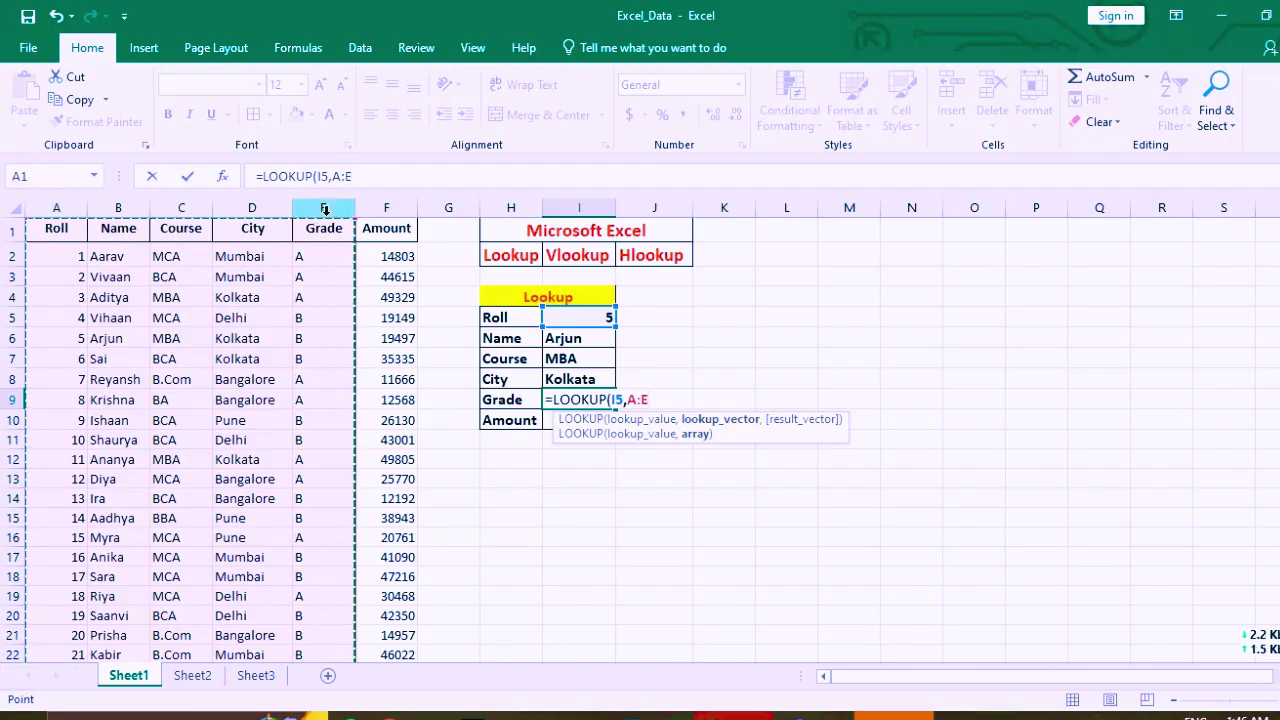
{"action": "type", "text": ","}
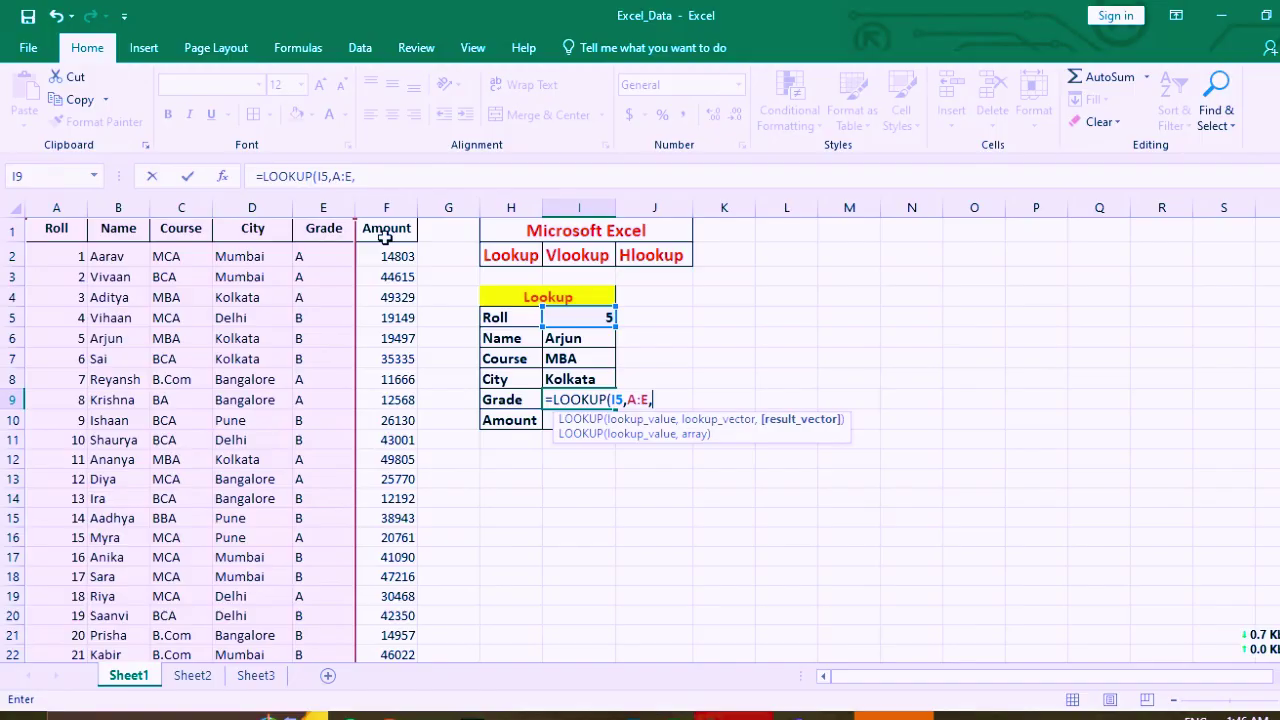
{"action": "key", "text": "BackSpace"}
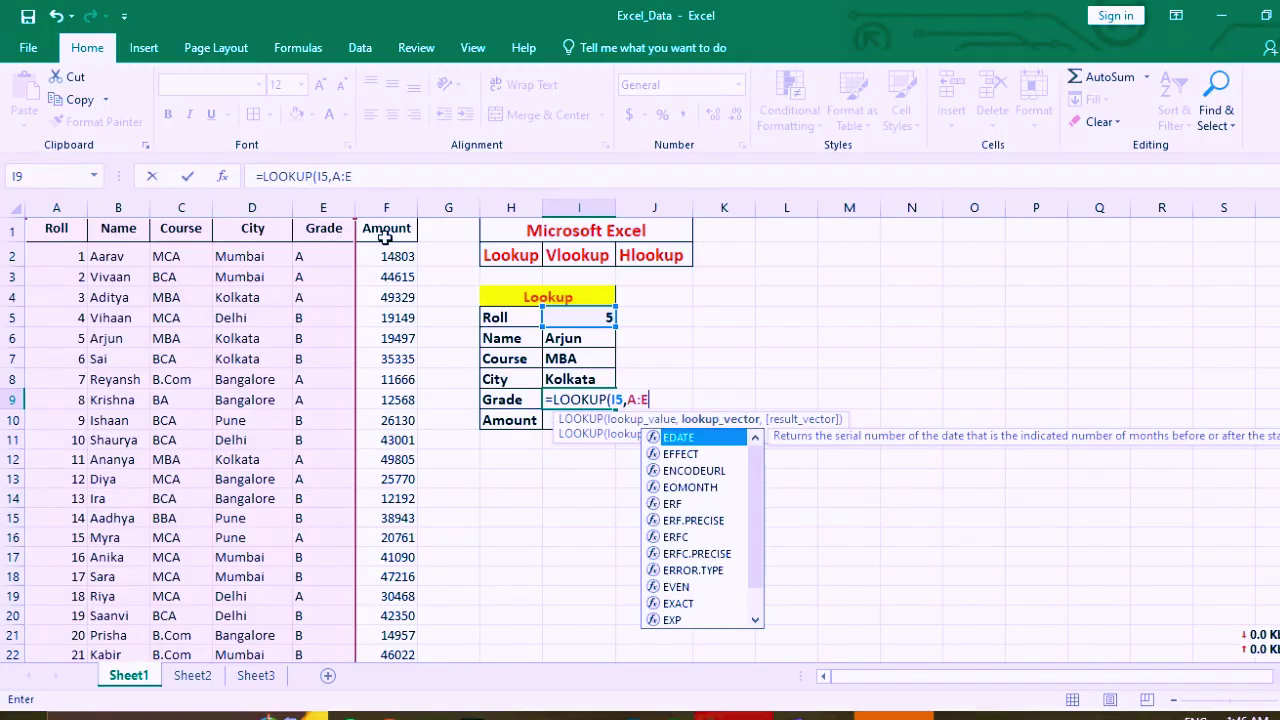
{"action": "key", "text": "Escape"}
{"action": "type", "text": ")"}
{"action": "key", "text": "Return"}
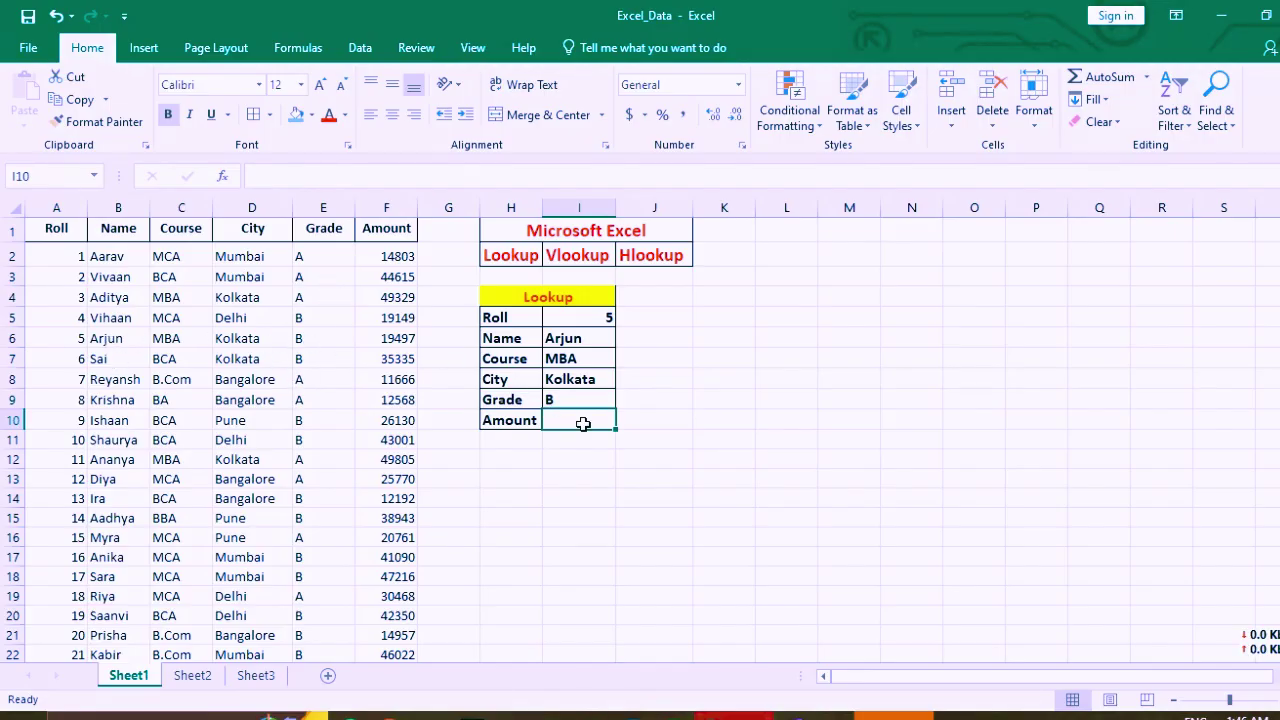
Step: Enter the formula =LOOKUP(I5,A:F) in cell I10 to retrieve the amount
{"action": "type", "text": "="}
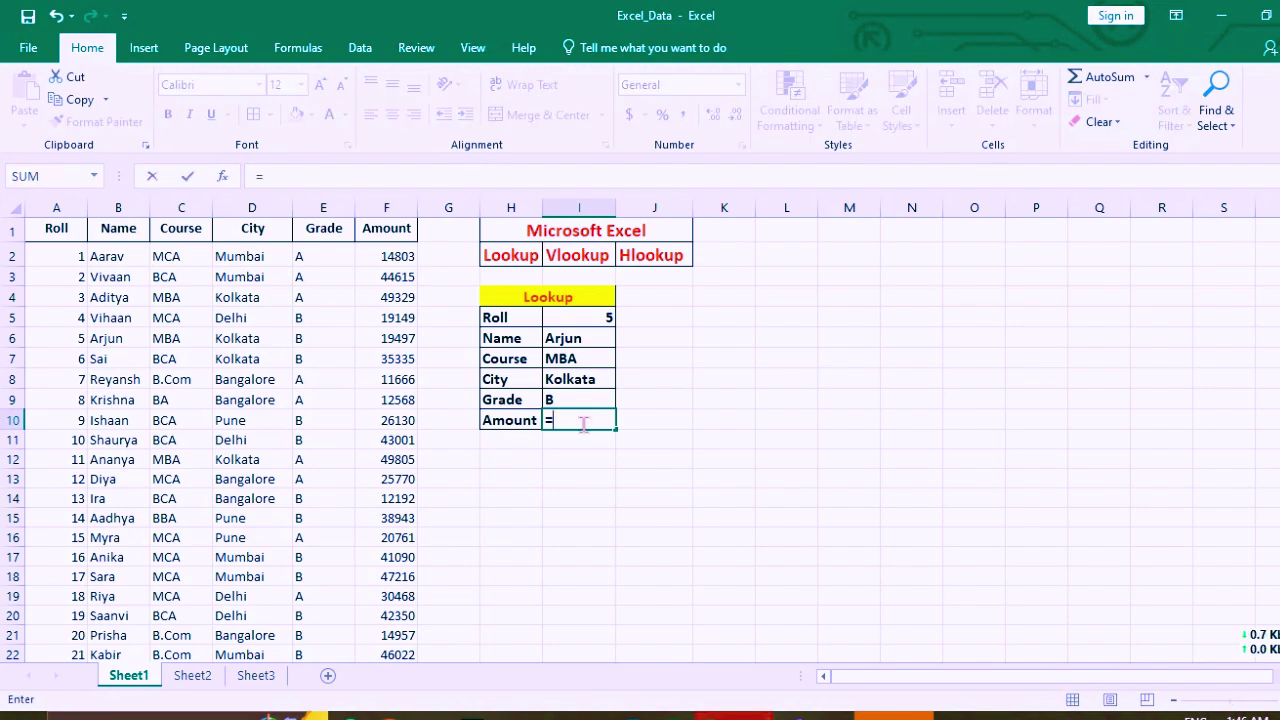
{"action": "type", "text": "lo"}
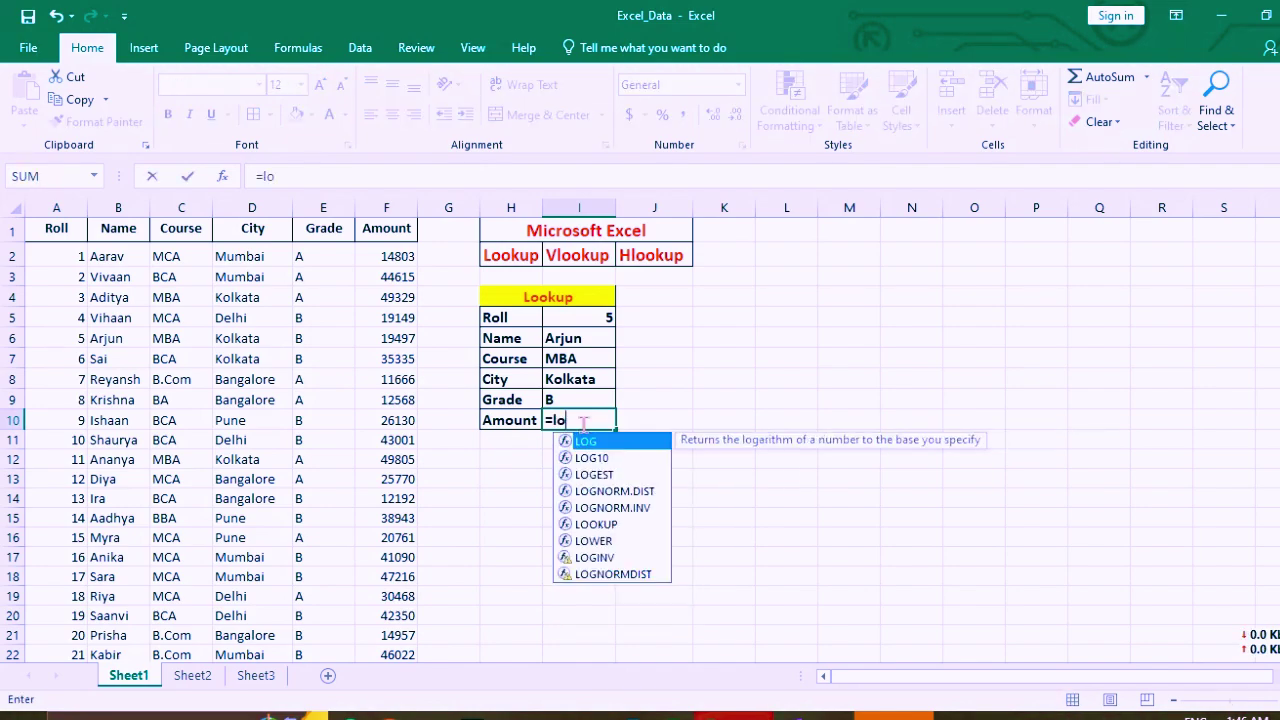
{"action": "type", "text": "o"}
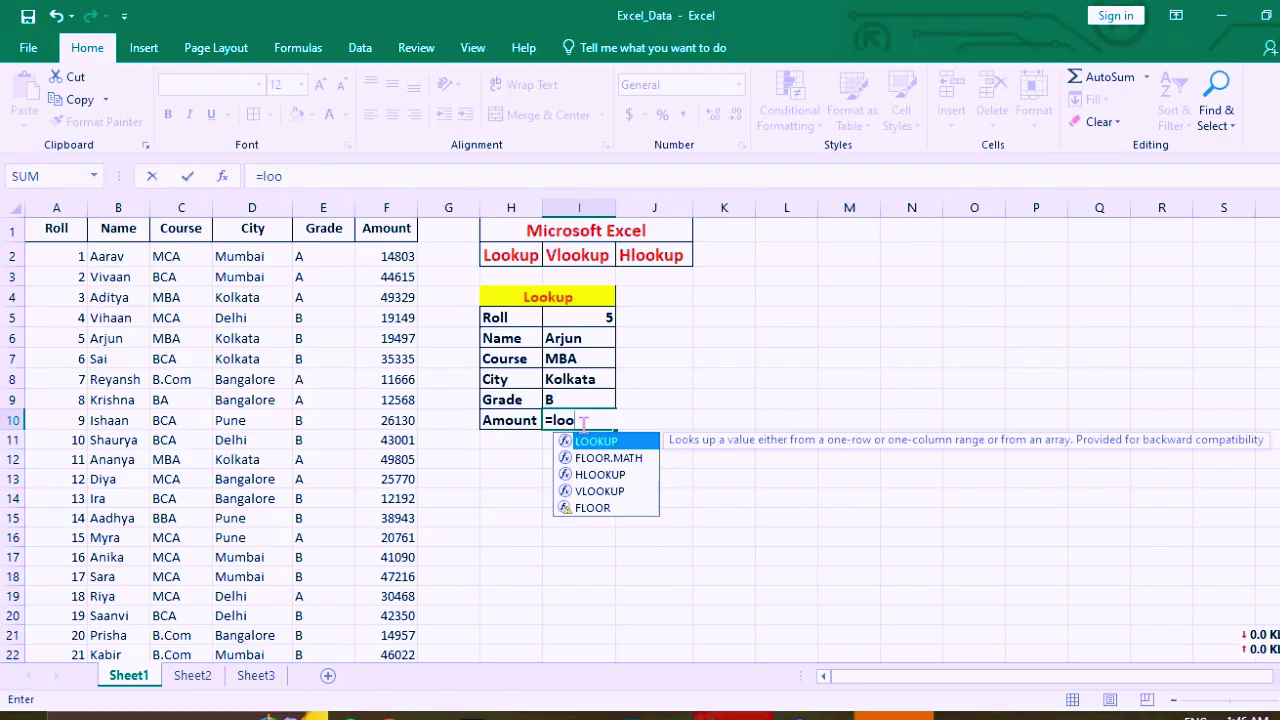
{"action": "key", "text": "Tab"}
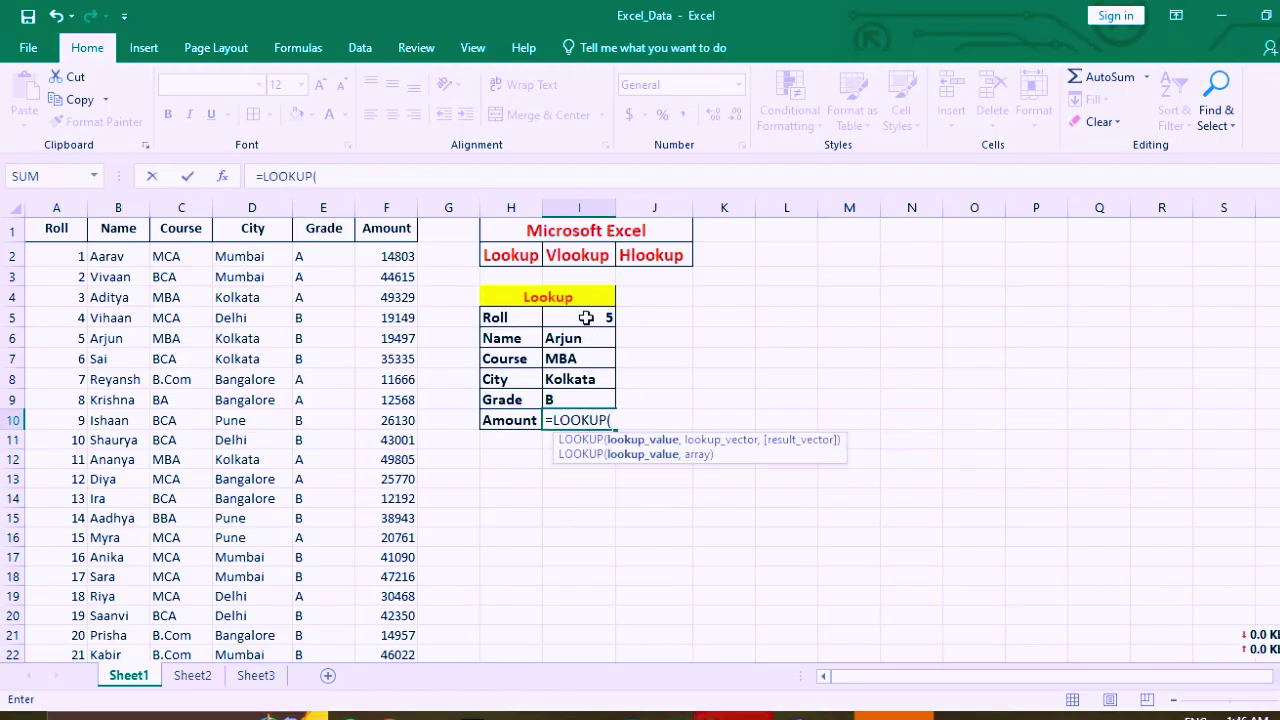
{"action": "left_click", "coordinate": [586, 317]}
{"action": "type", "text": ","}
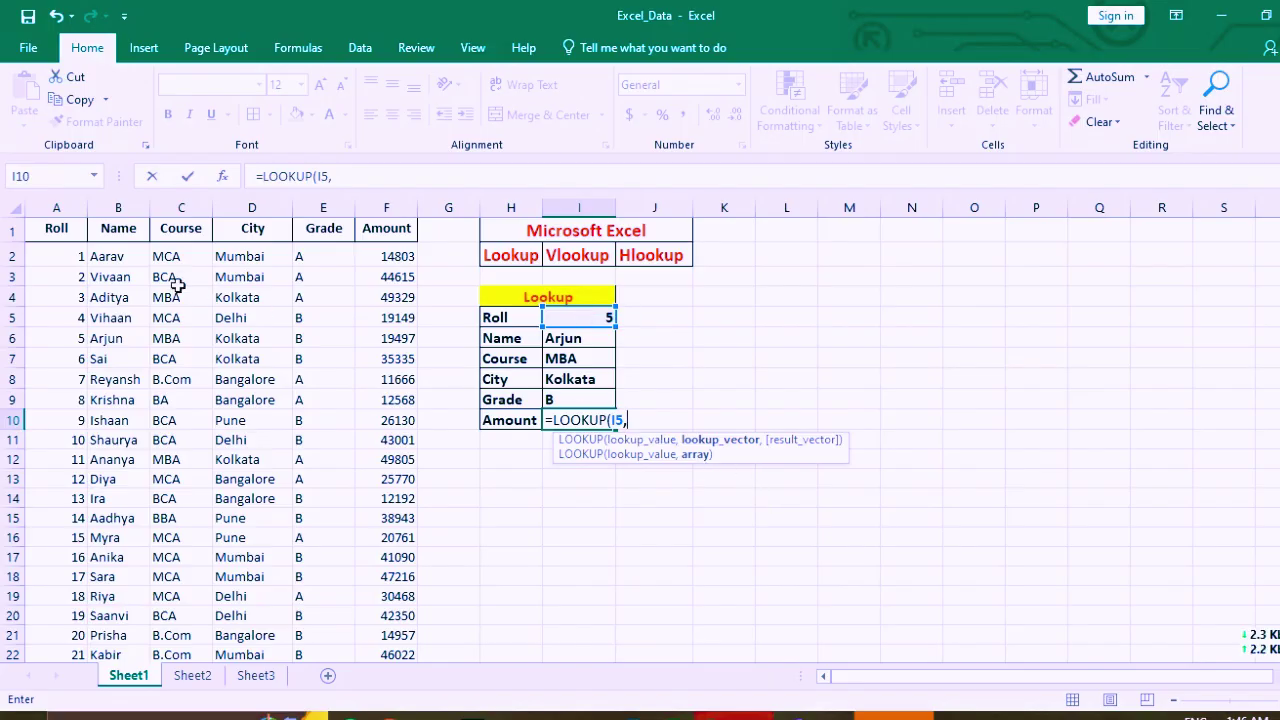
{"action": "left_click_drag", "start_coordinate": [51, 207], "coordinate": [385, 218]}
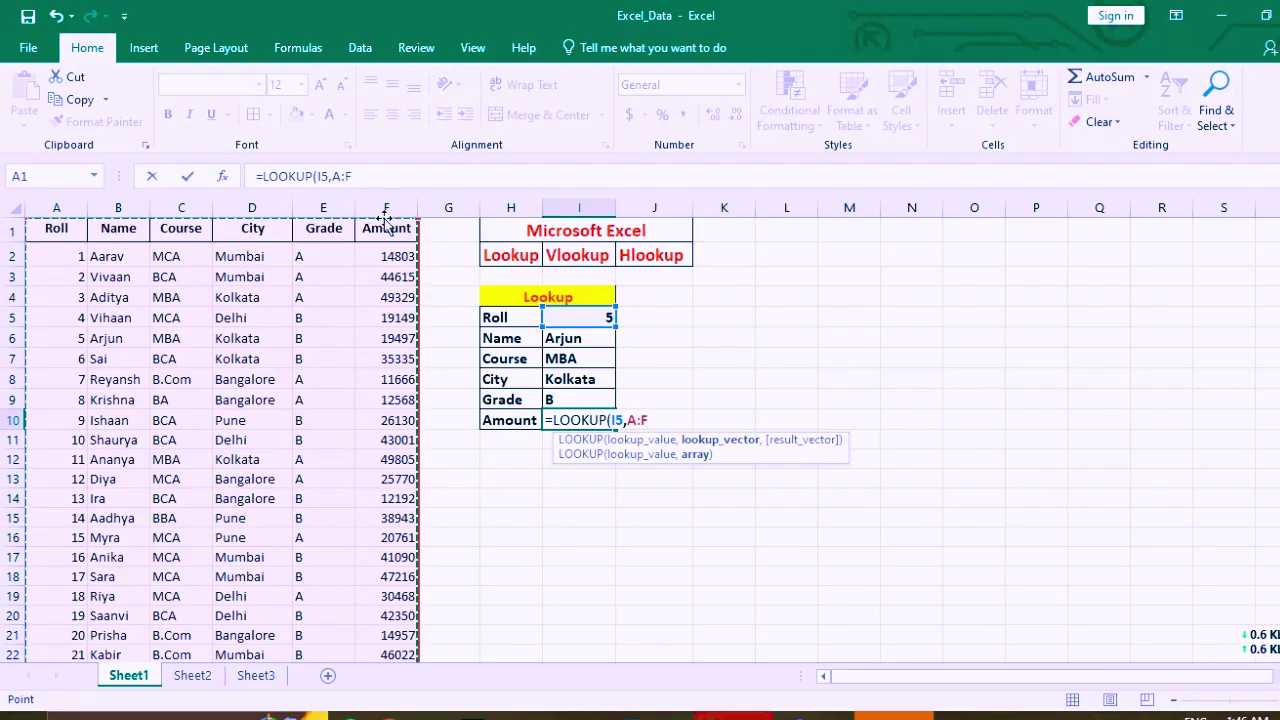
{"action": "type", "text": ")"}
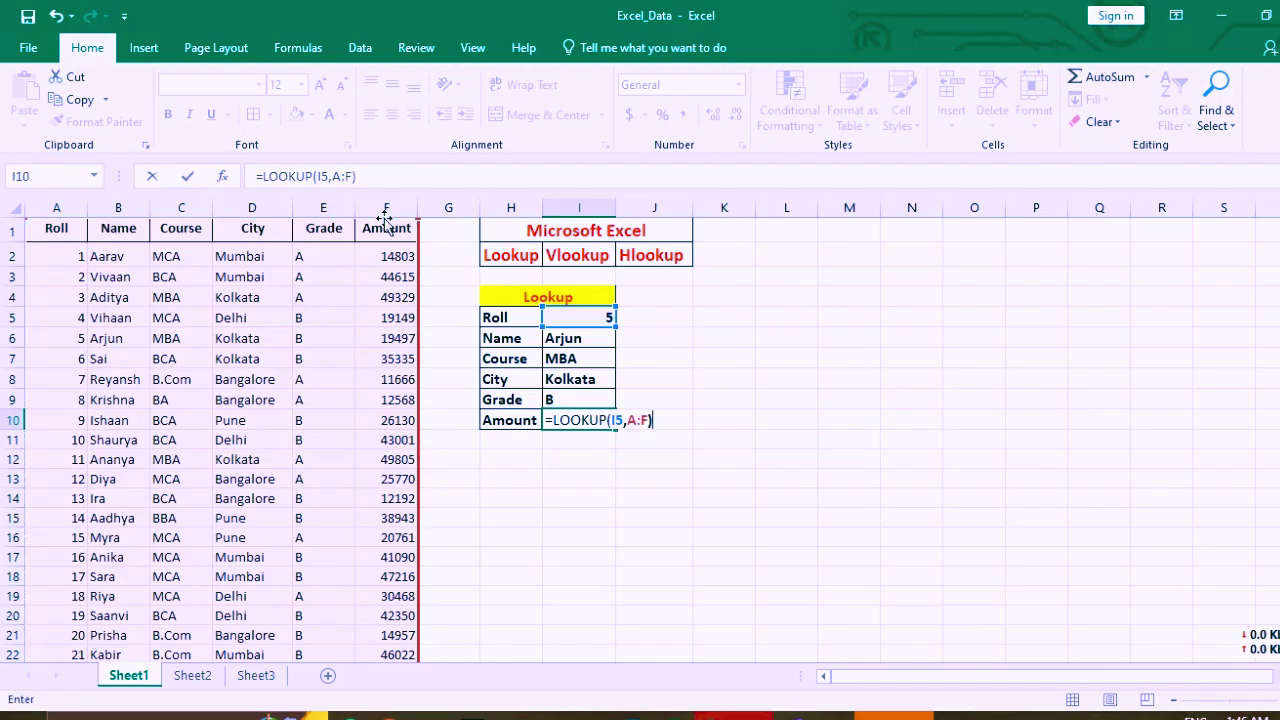
{"action": "key", "text": "Return"}
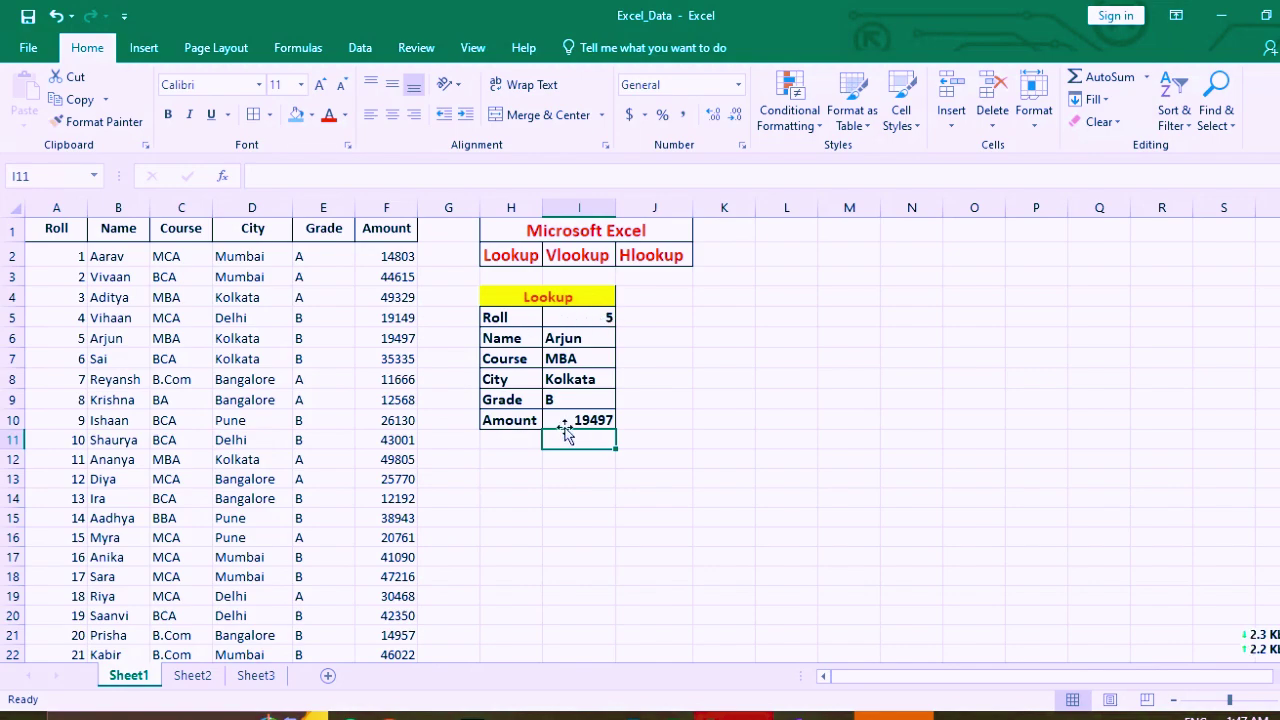
Step: Change the lookup roll number in cell I5 to 10
{"action": "left_click", "coordinate": [577, 320]}
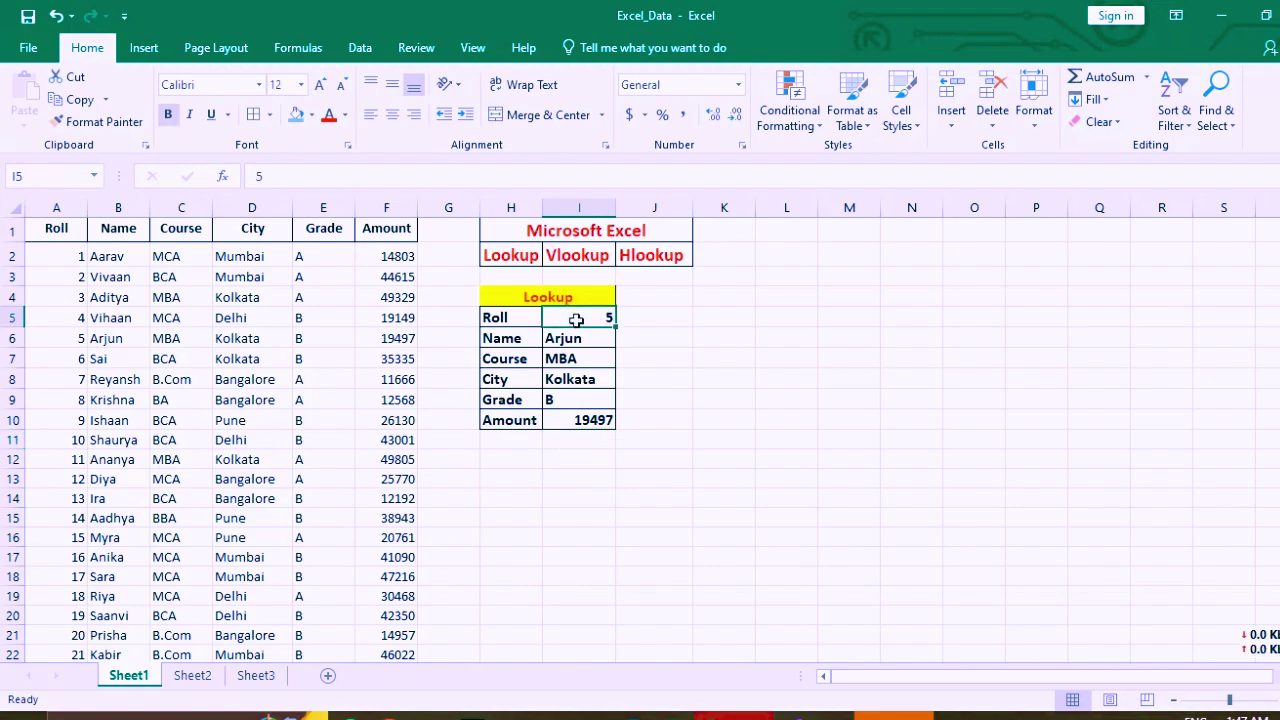
{"action": "type", "text": "10"}
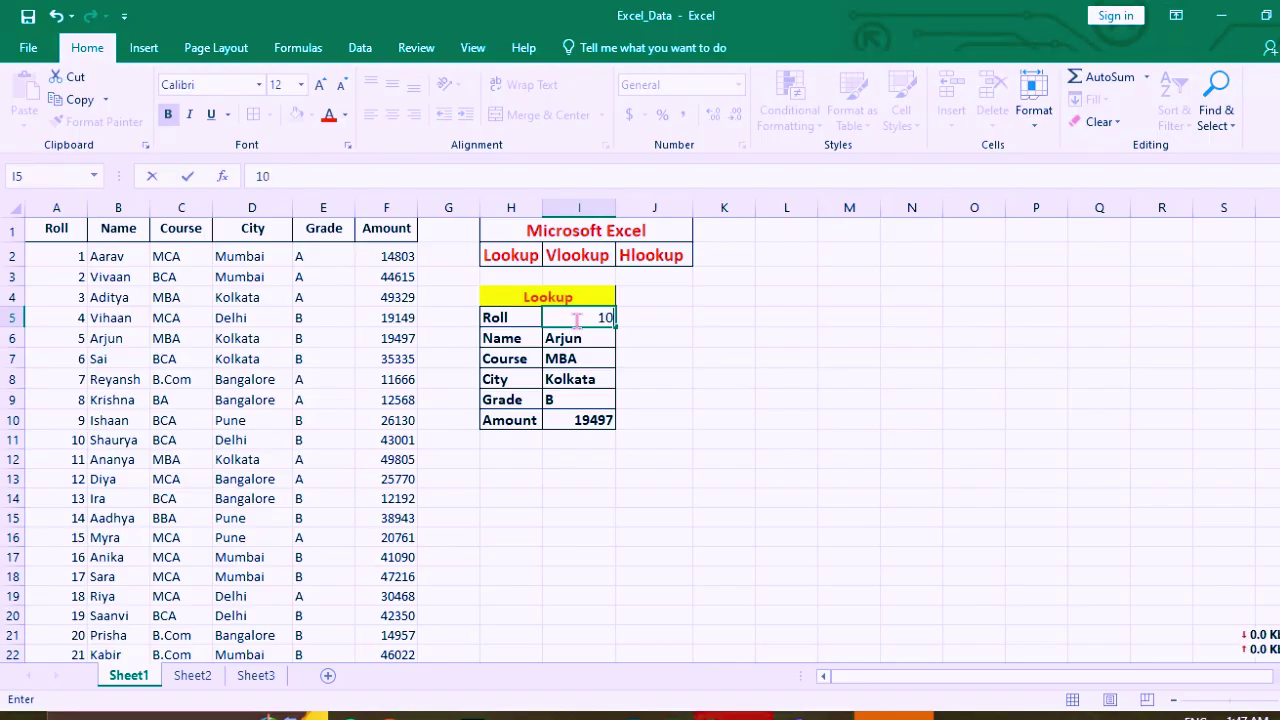
{"action": "key", "text": "Return"}
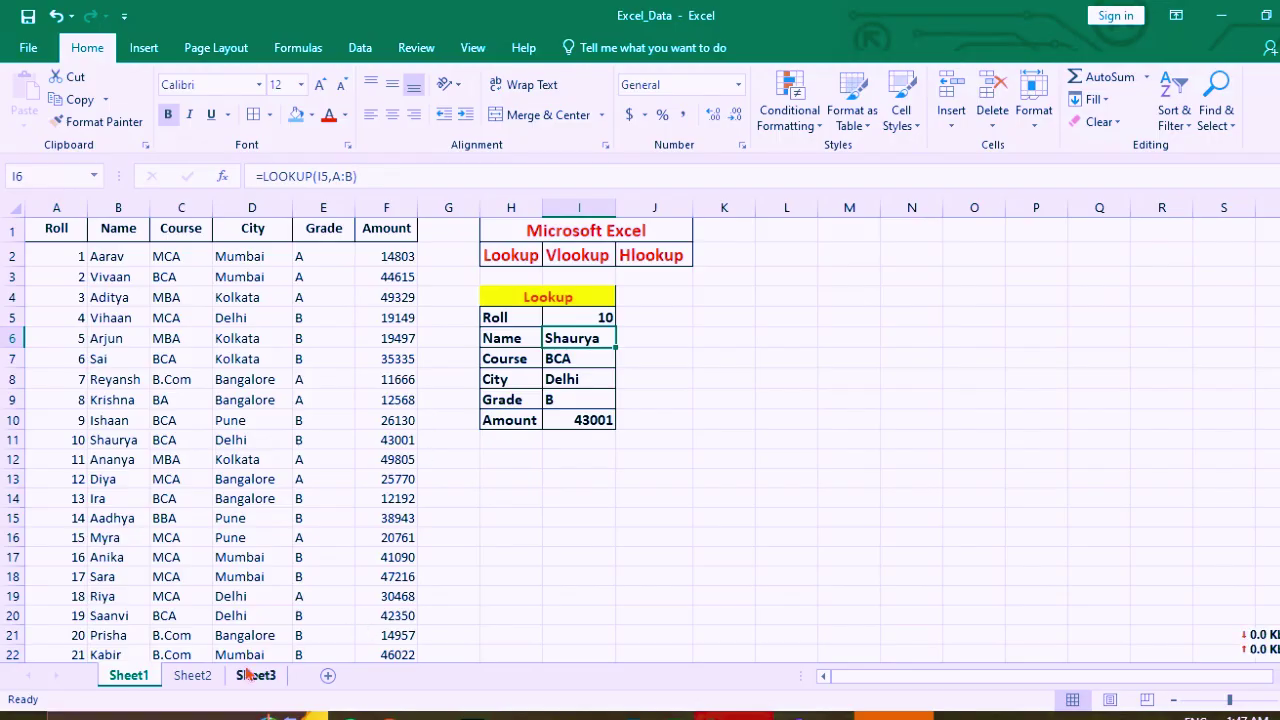
Step: On Sheet2, enter the formula =VLOOKUP(I5,A:F,2,0) in cell I6 to retrieve the name
{"action": "left_click", "coordinate": [192, 676]}
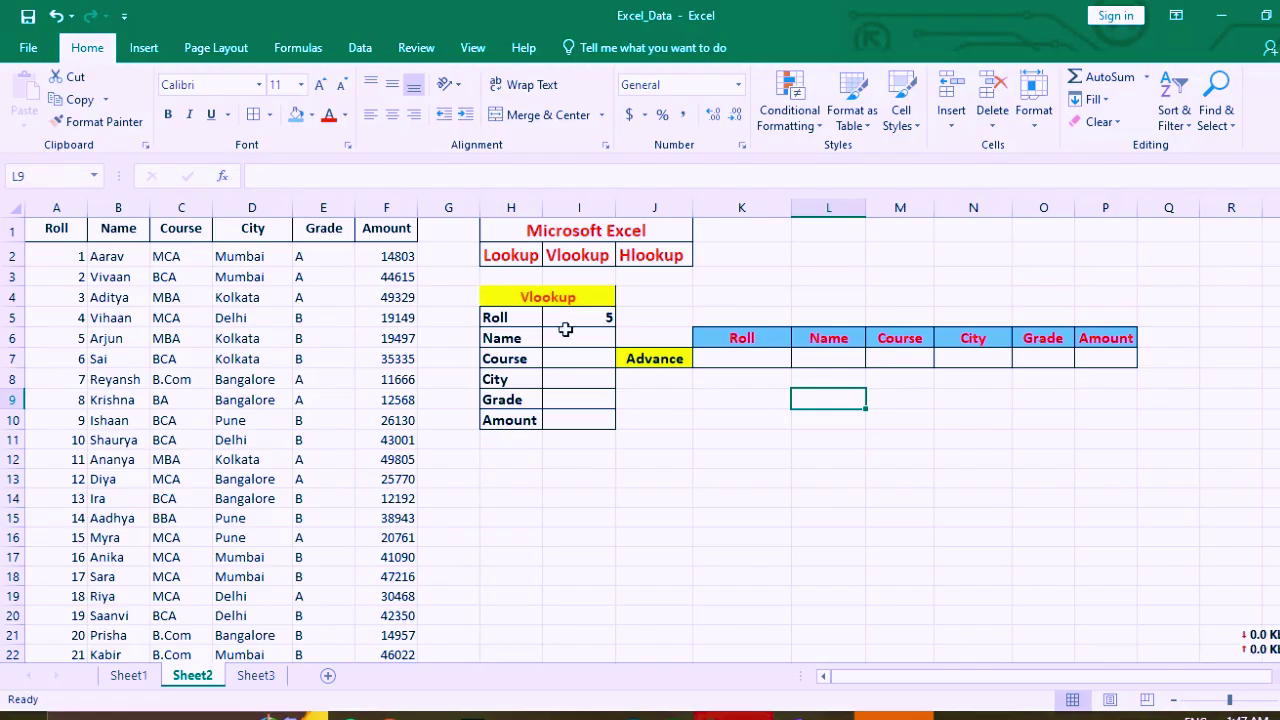
{"action": "left_click", "coordinate": [568, 335]}
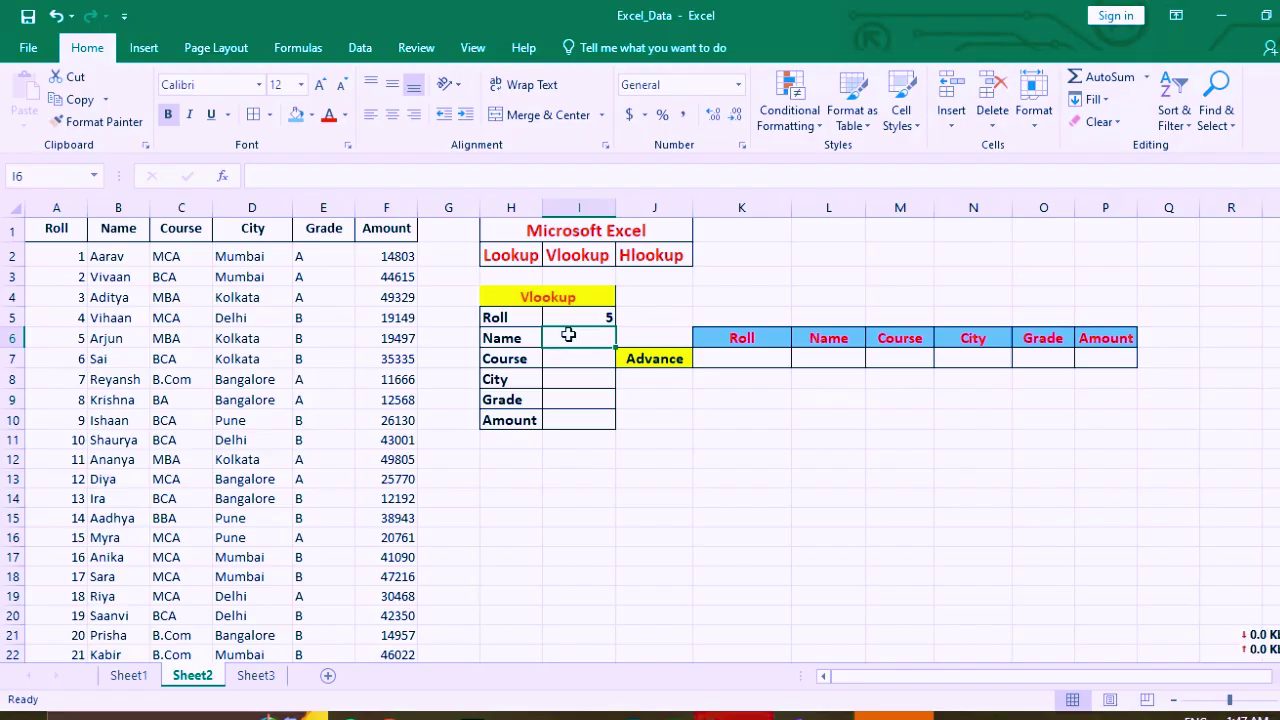
{"action": "type", "text": "="}
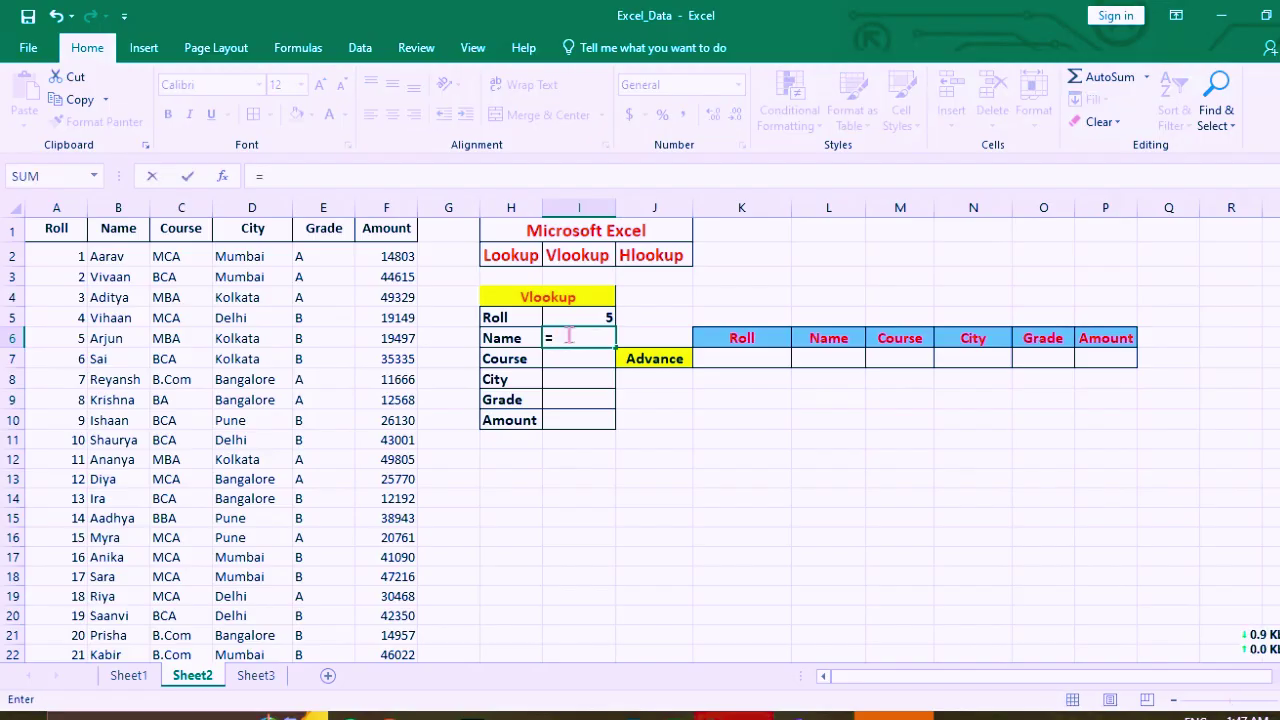
{"action": "type", "text": "vl"}
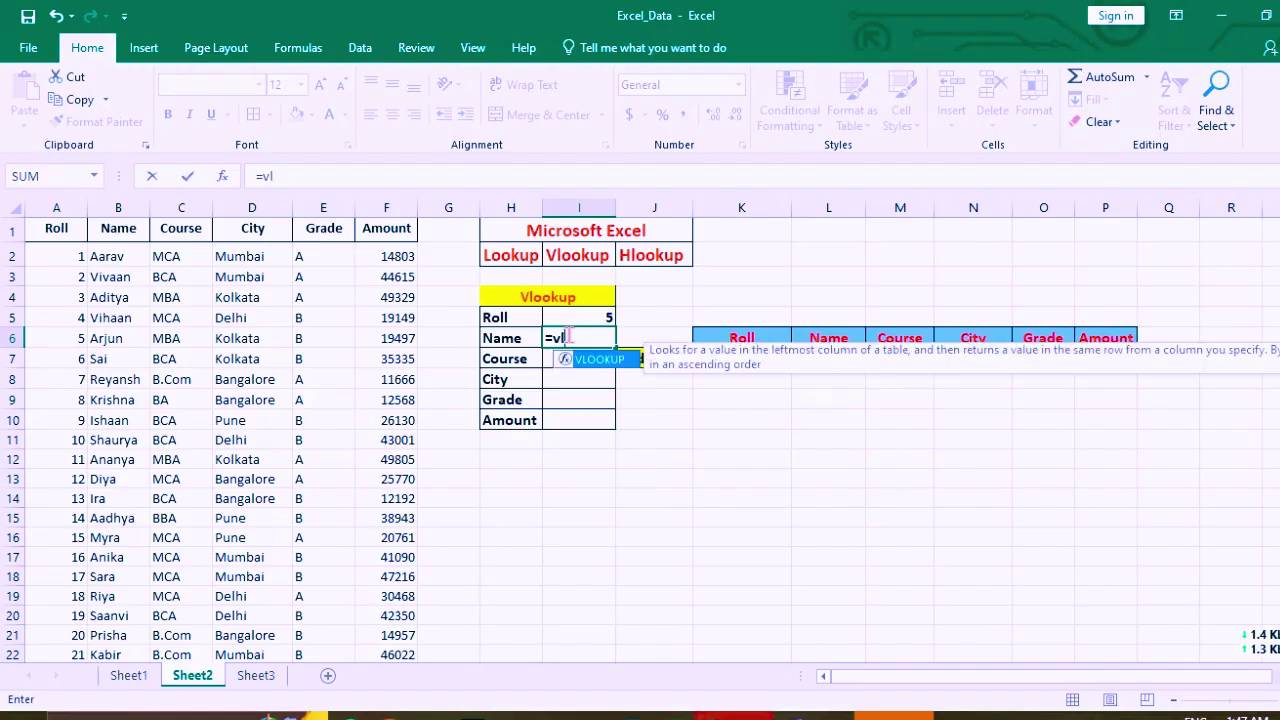
{"action": "key", "text": "Tab"}
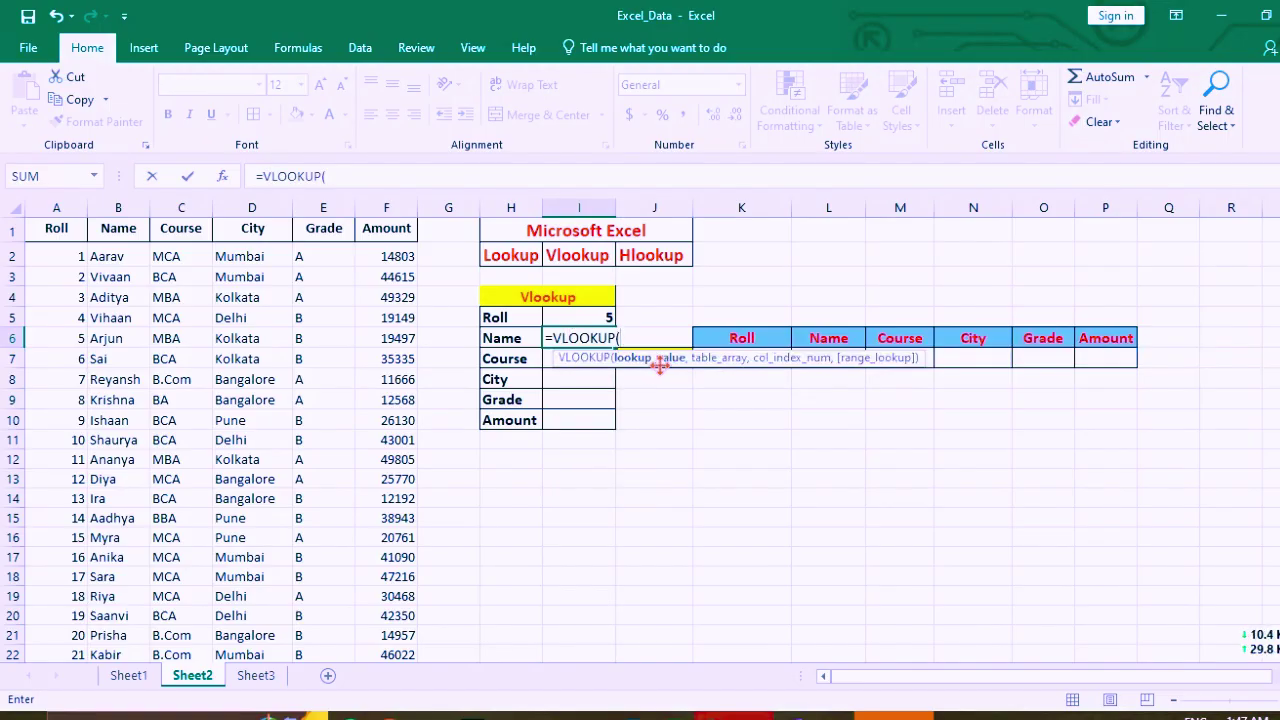
{"action": "left_click", "coordinate": [575, 316]}
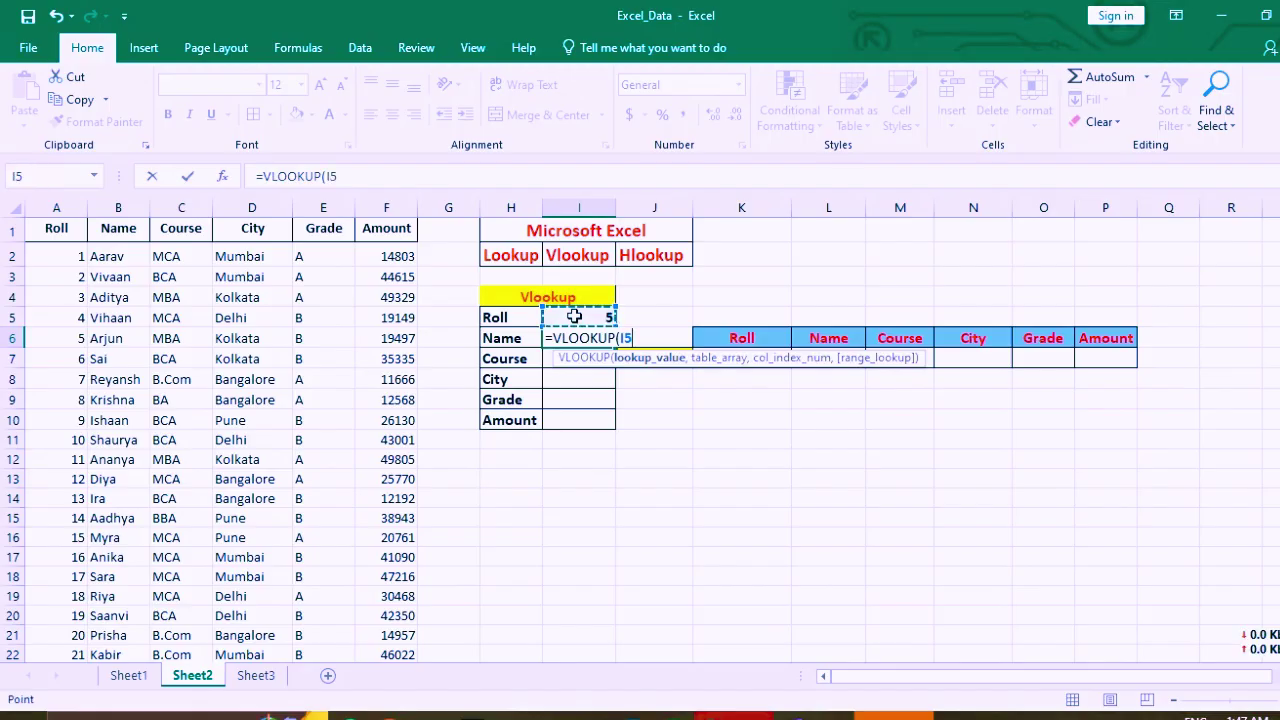
{"action": "type", "text": ","}
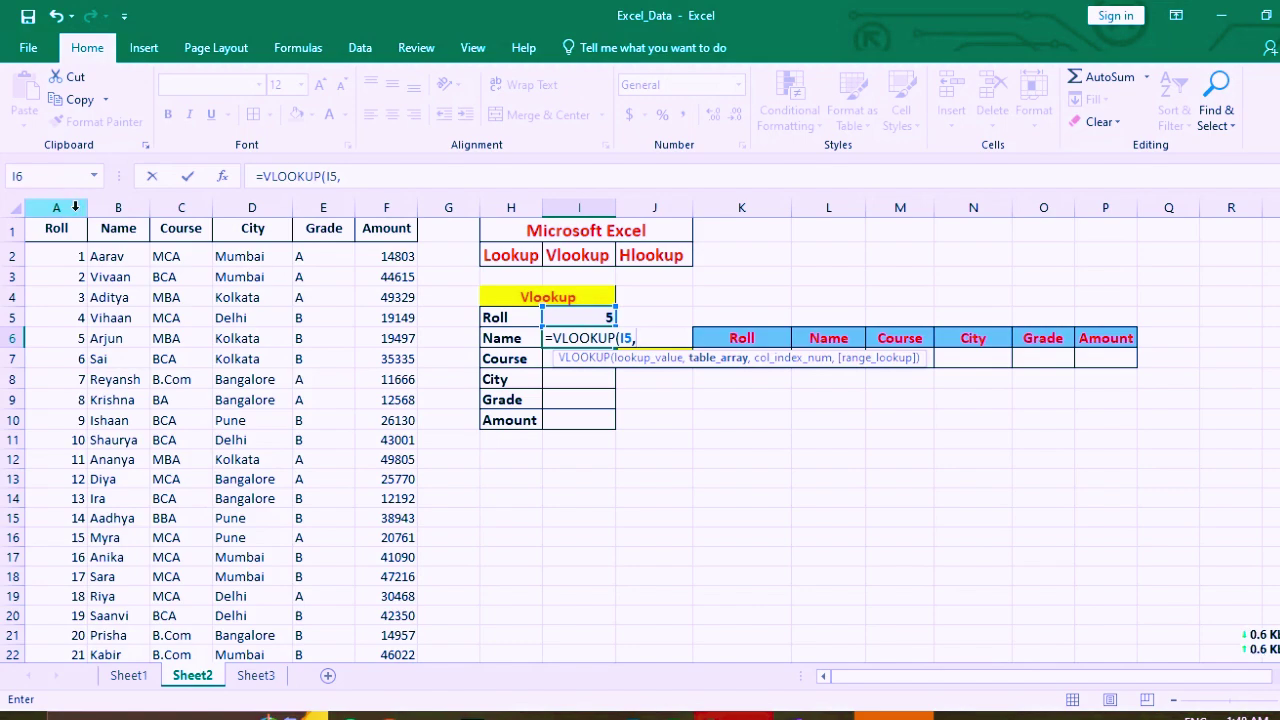
{"action": "left_click_drag", "start_coordinate": [58, 207], "coordinate": [397, 228]}
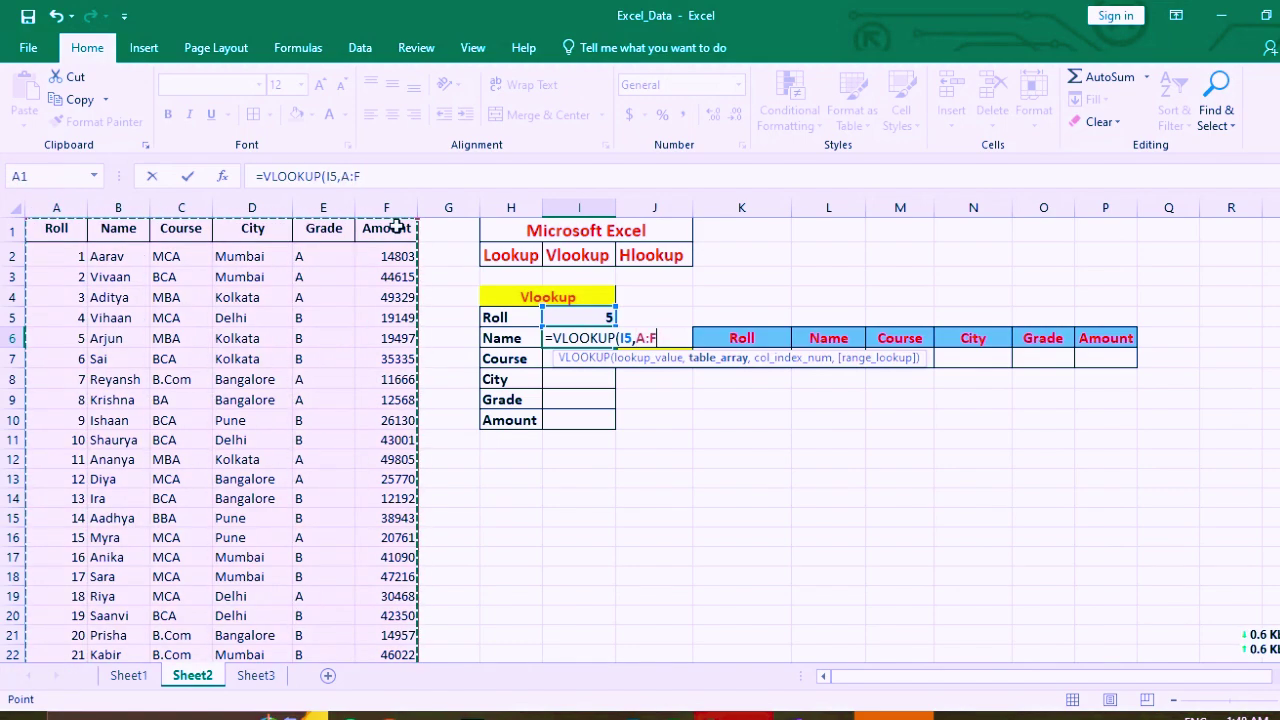
{"action": "type", "text": ",2"}
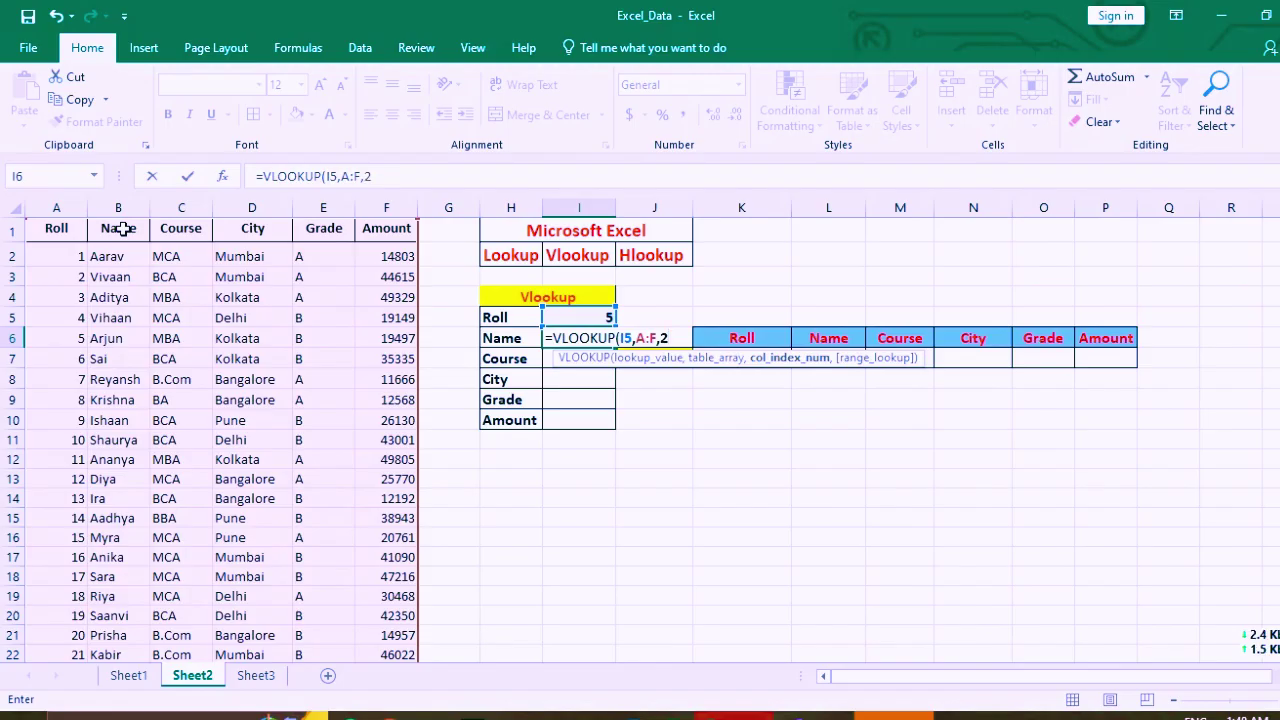
{"action": "type", "text": ","}
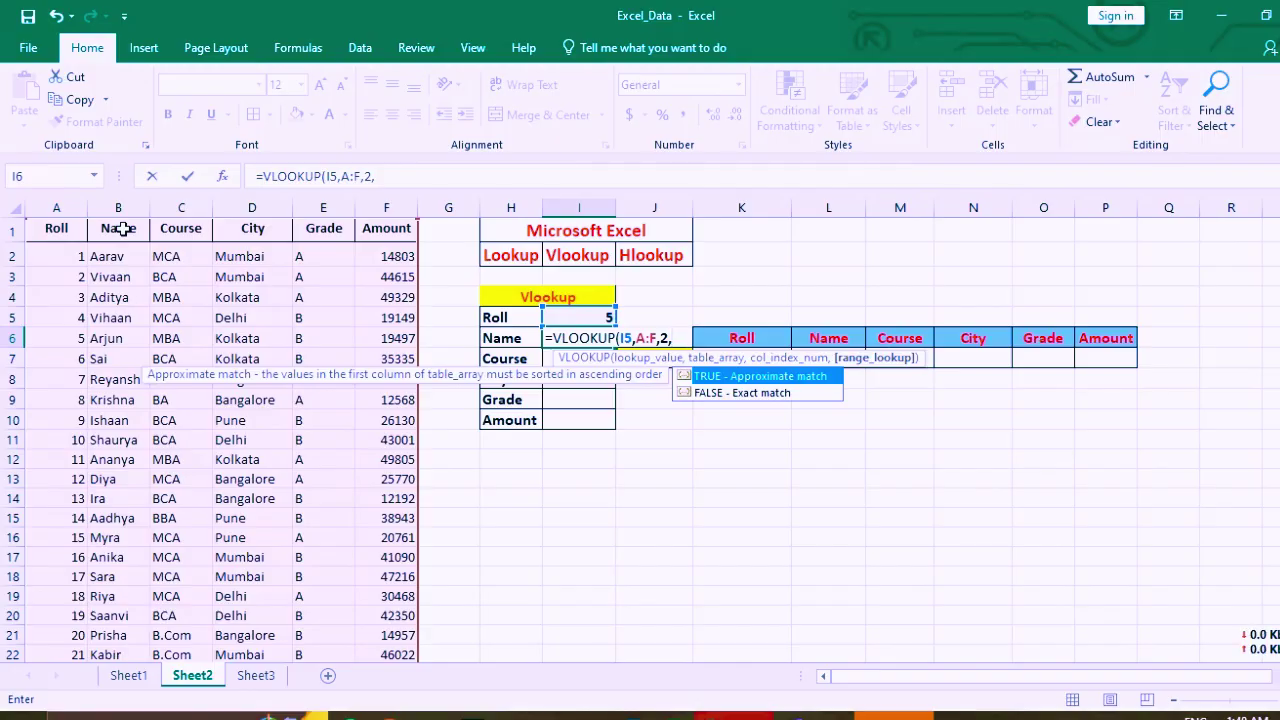
{"action": "type", "text": "0)"}
{"action": "key", "text": "Return"}
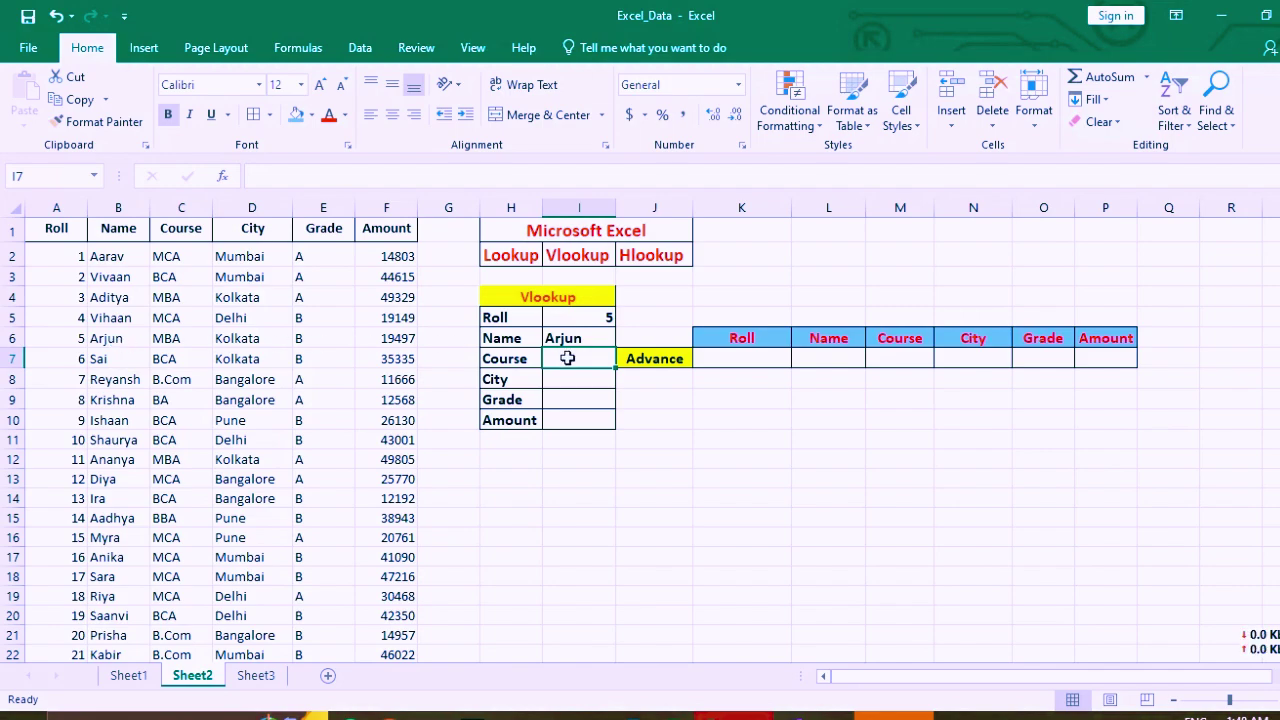
Step: Enter the formula =VLOOKUP(I5,A:F,3,0) in cell I7 to retrieve the course
{"action": "type", "text": "="}
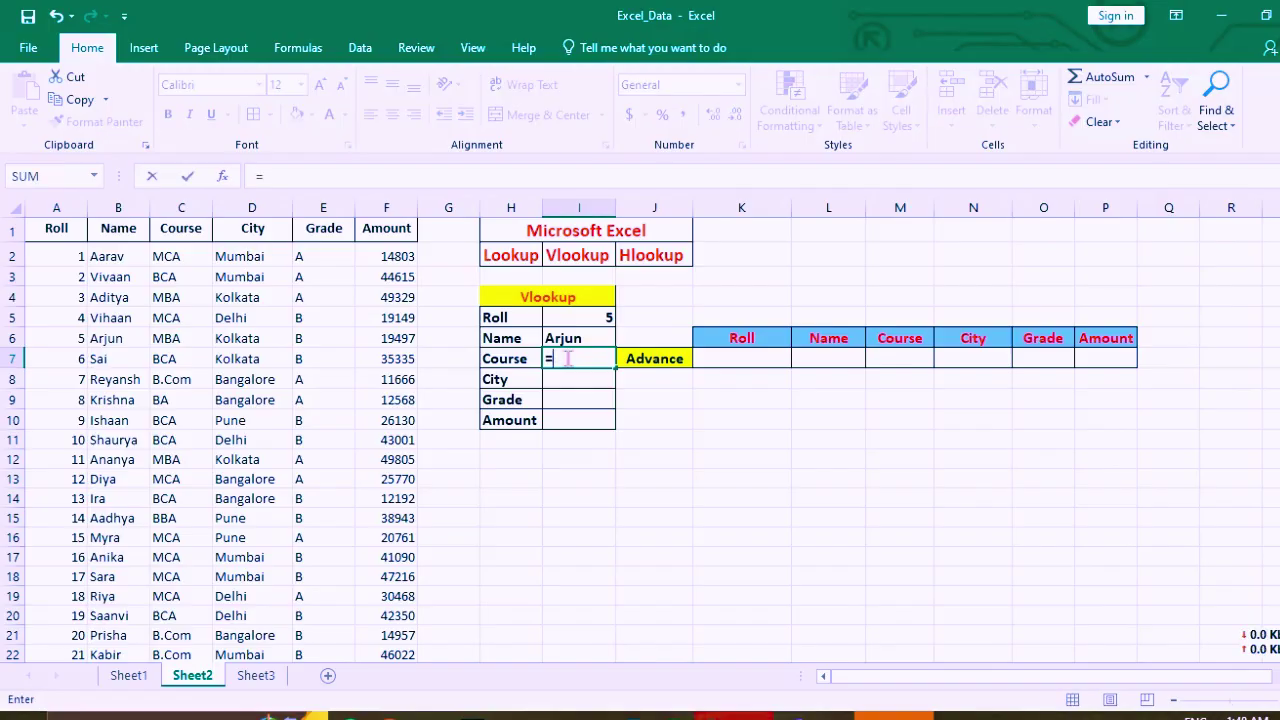
{"action": "type", "text": "vl"}
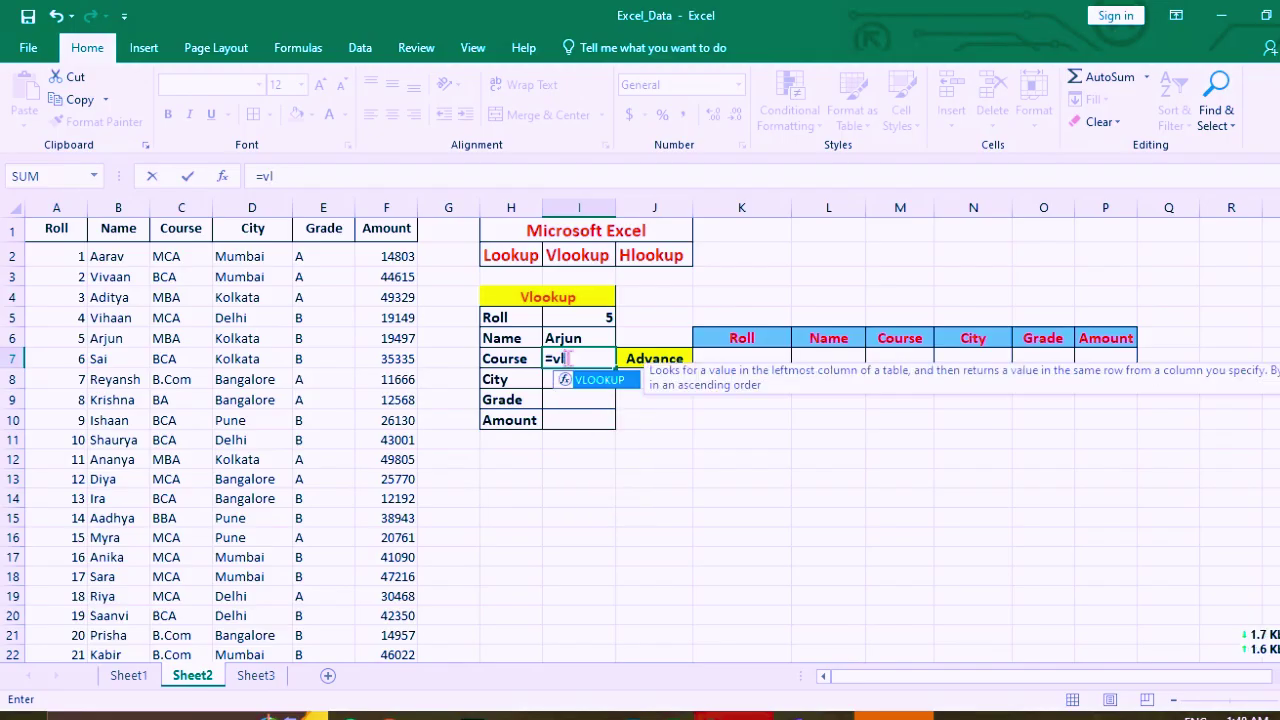
{"action": "key", "text": "Tab"}
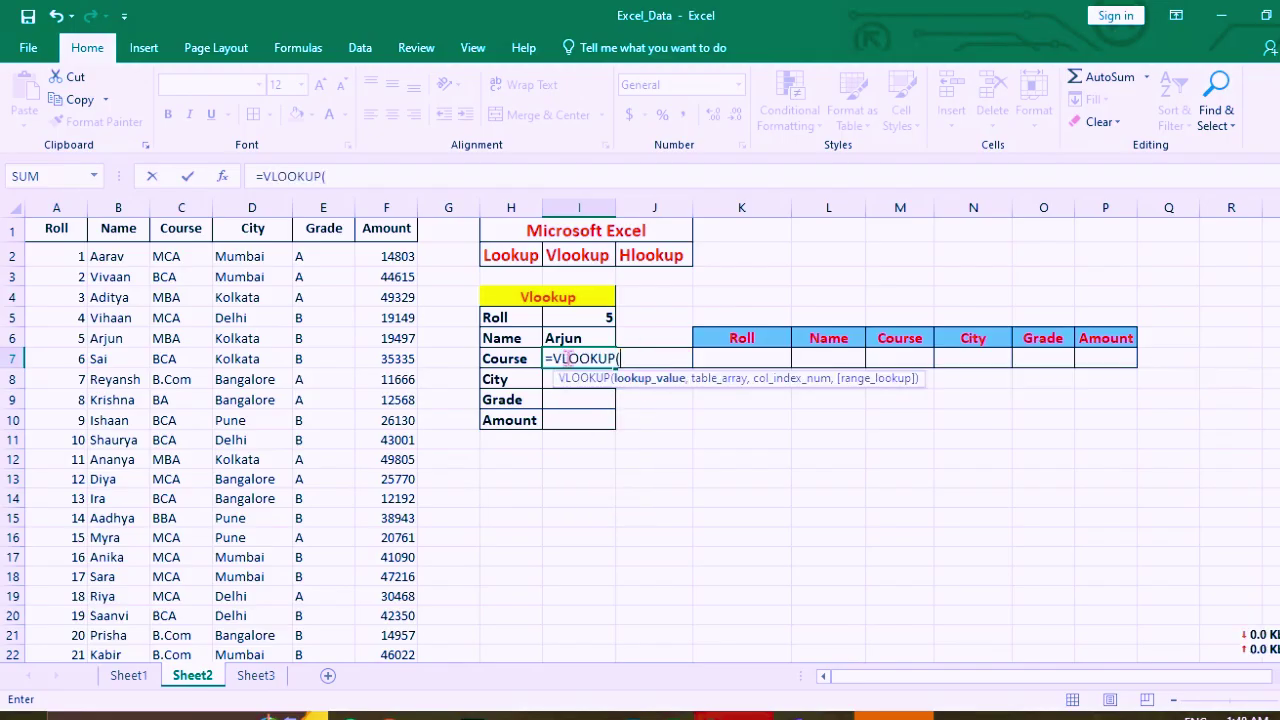
{"action": "left_click", "coordinate": [588, 320]}
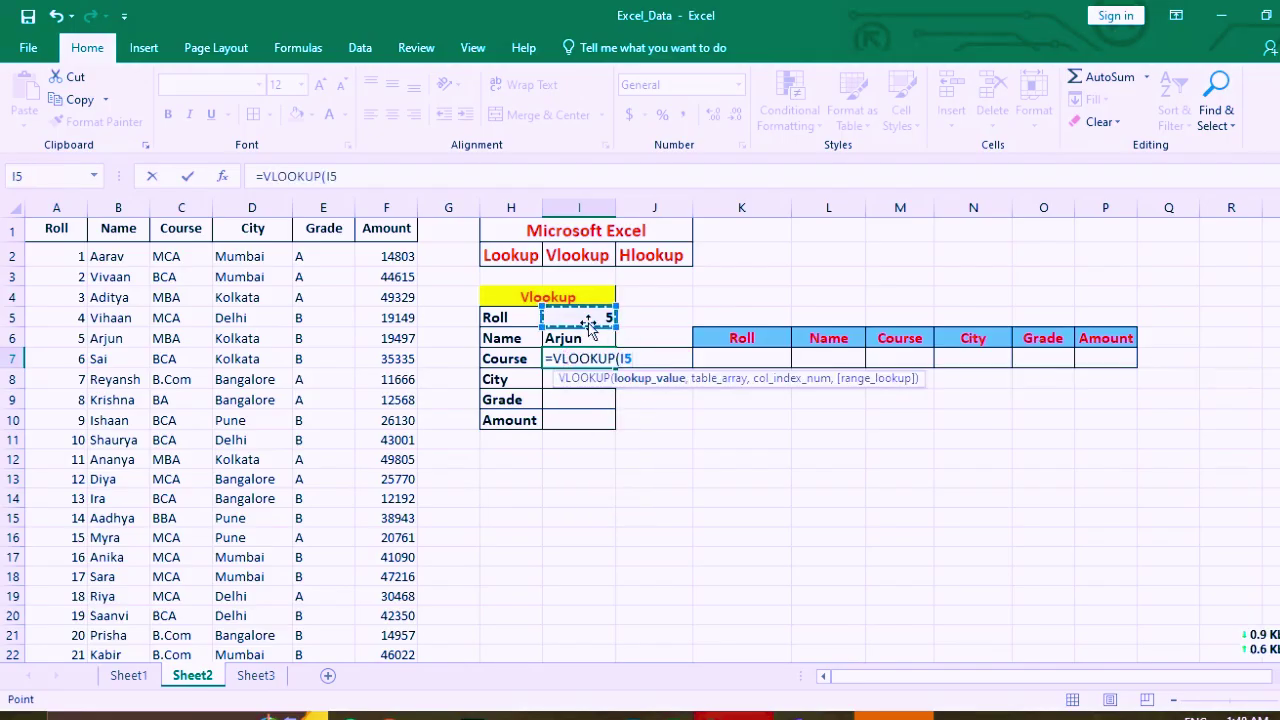
{"action": "type", "text": ","}
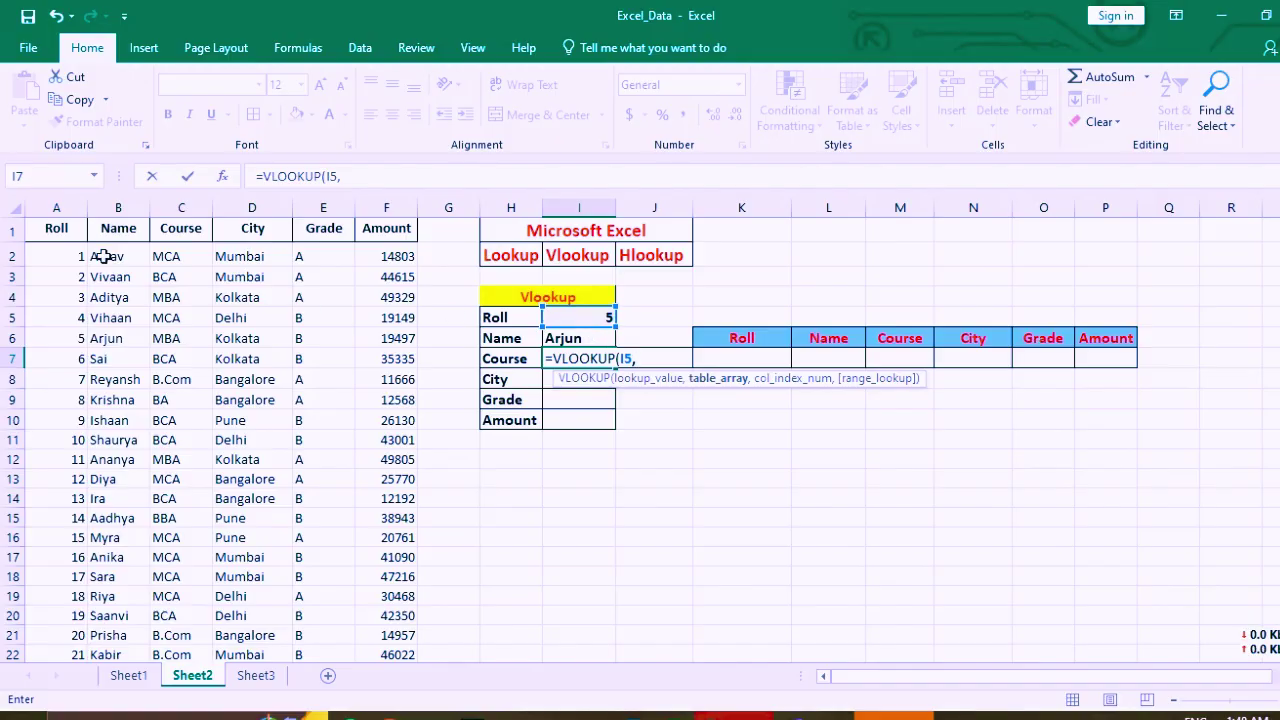
{"action": "left_click", "coordinate": [73, 212]}
{"action": "left_click_drag", "start_coordinate": [73, 212], "coordinate": [381, 207]}
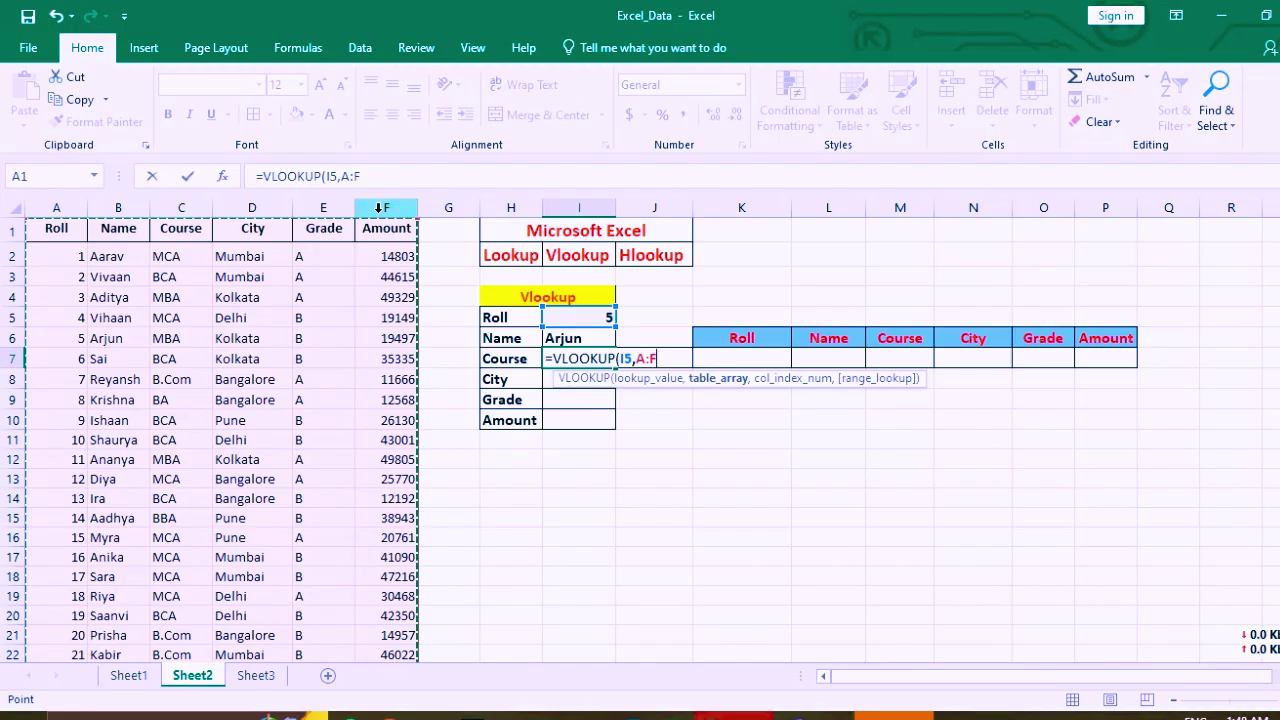
{"action": "type", "text": ","}
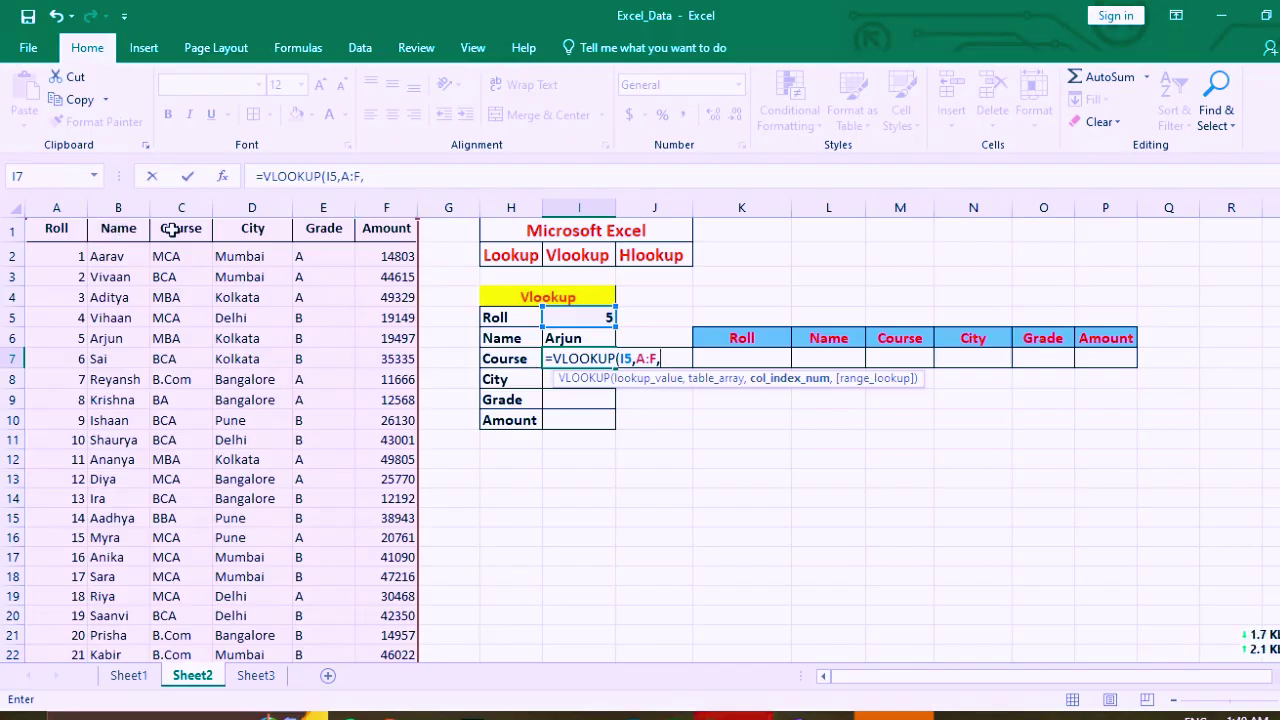
{"action": "type", "text": "3,"}
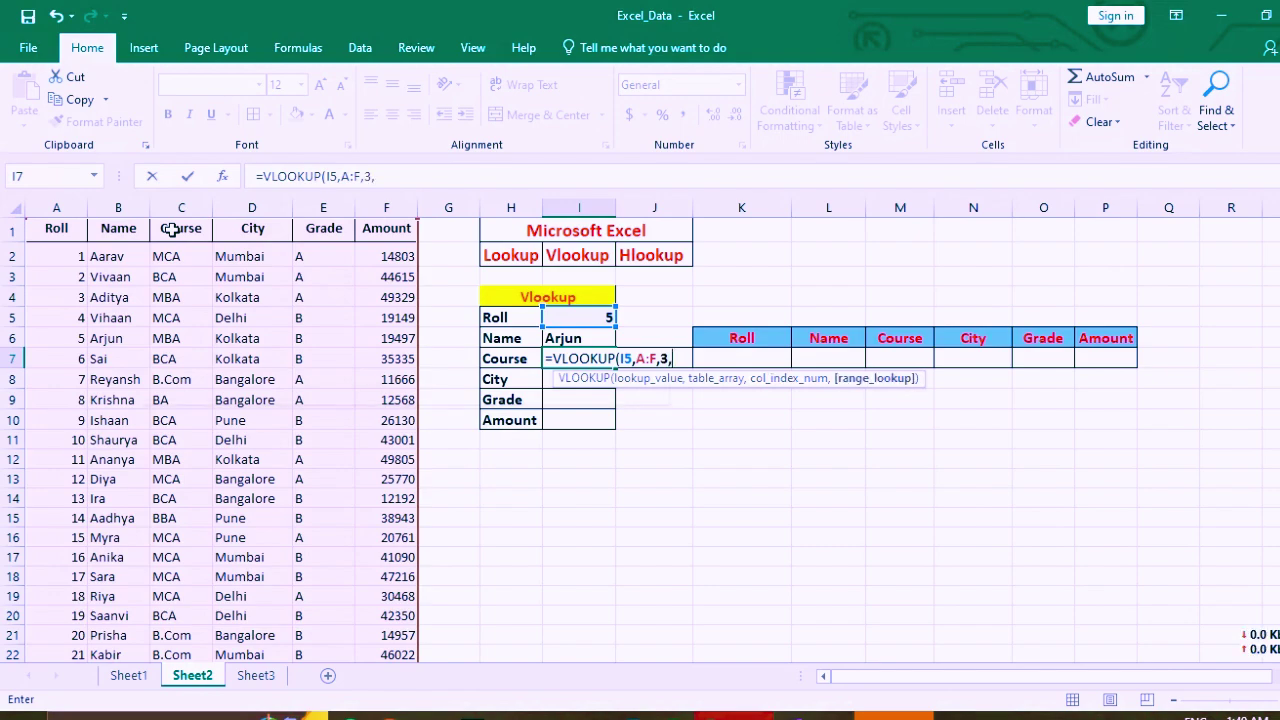
{"action": "type", "text": "0"}
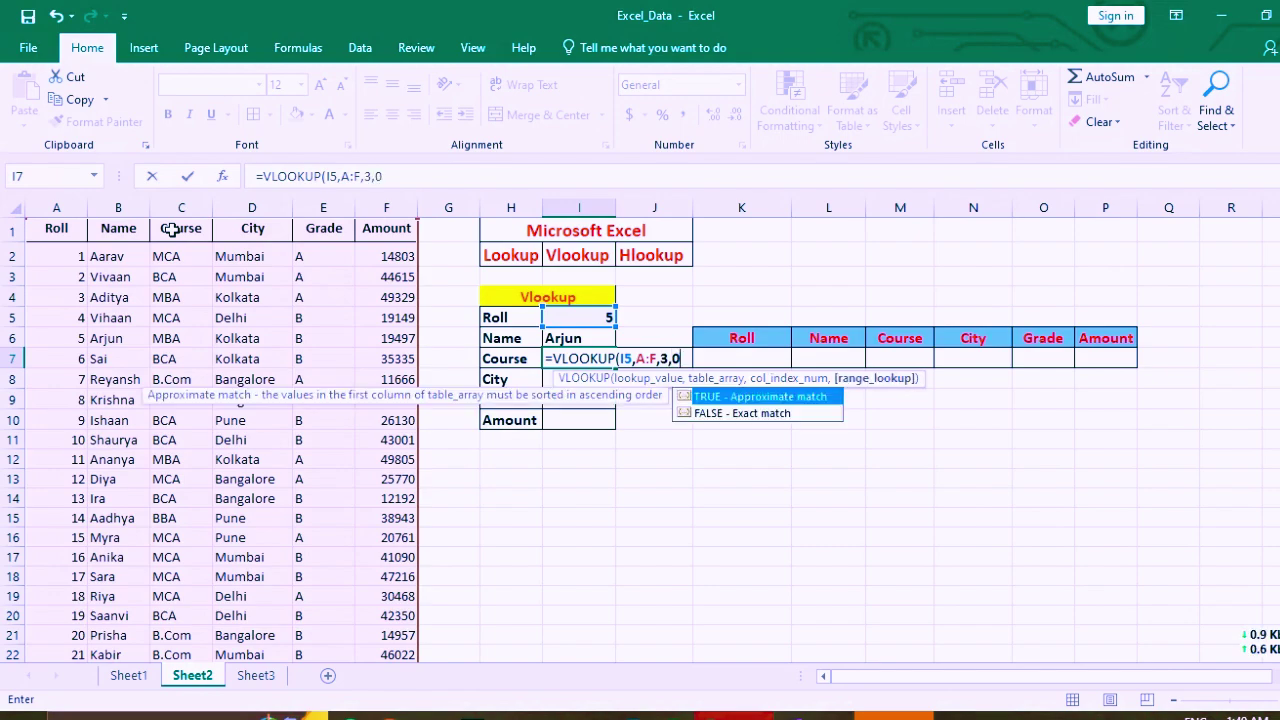
{"action": "type", "text": ")"}
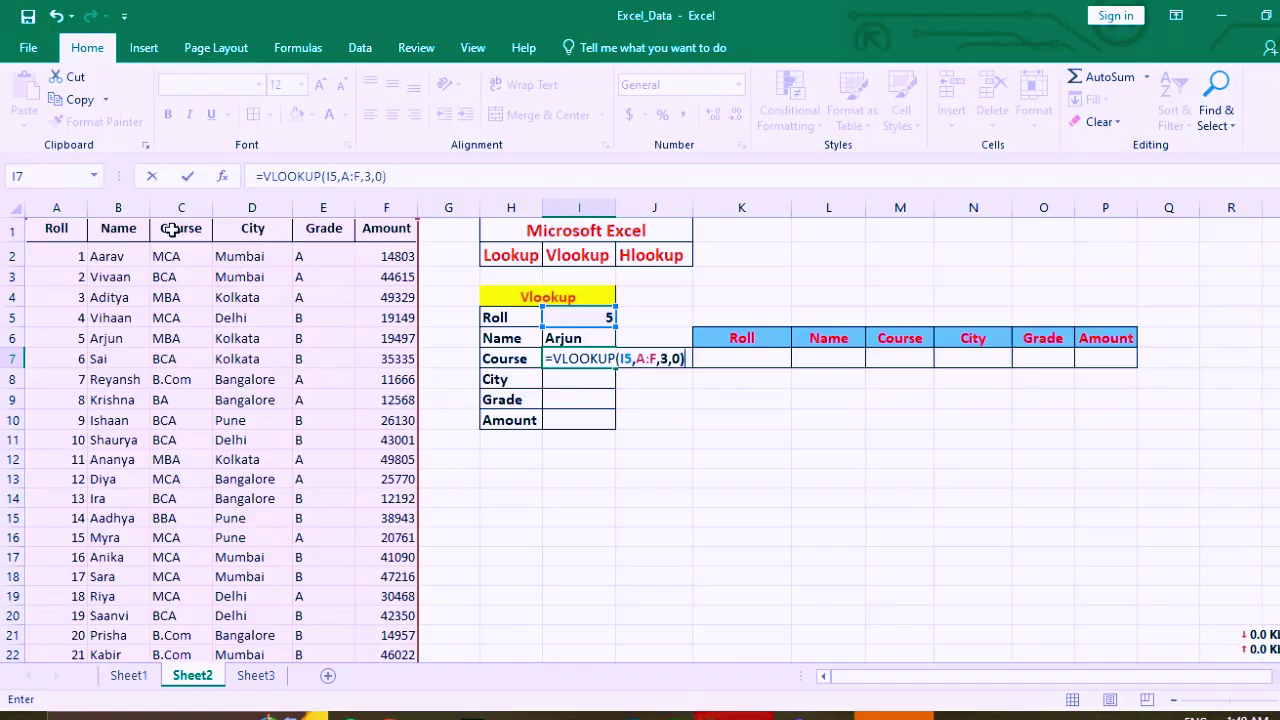
{"action": "key", "text": "Return"}
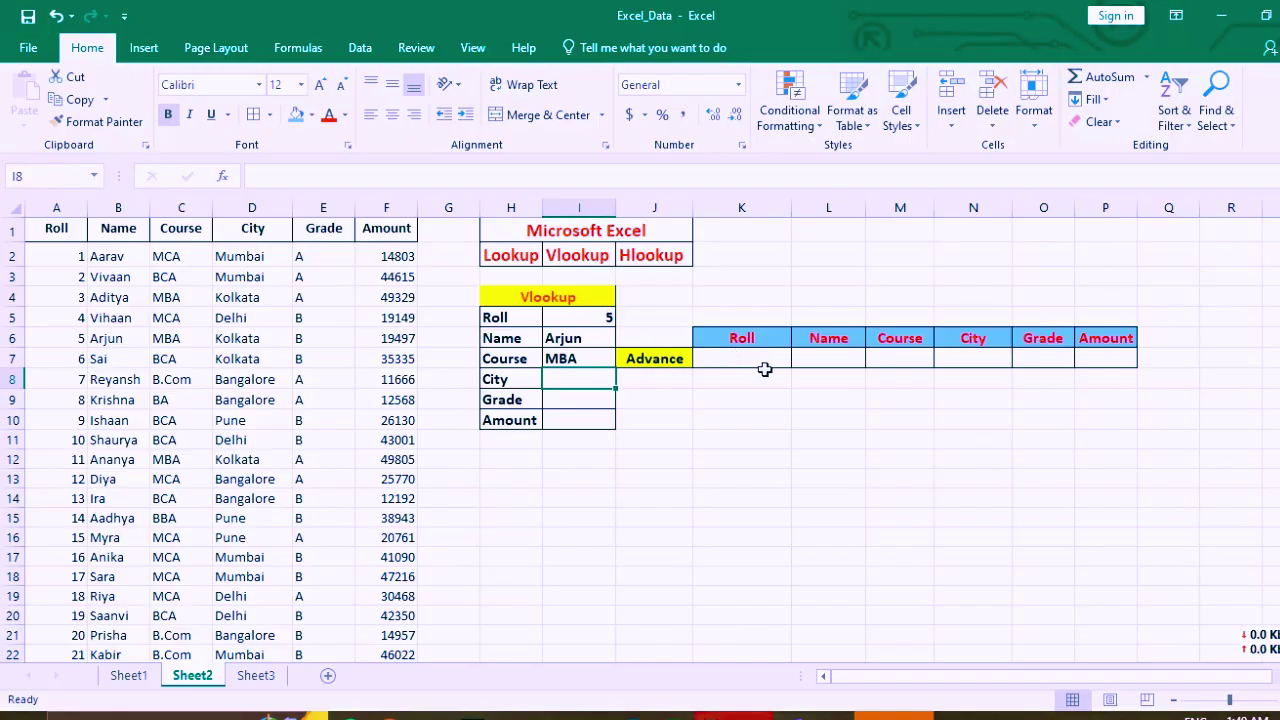
Step: Begin a VLOOKUP formula in cell L7 with K7 as the lookup value and columns A:F as the table array
{"action": "left_click", "coordinate": [821, 361]}
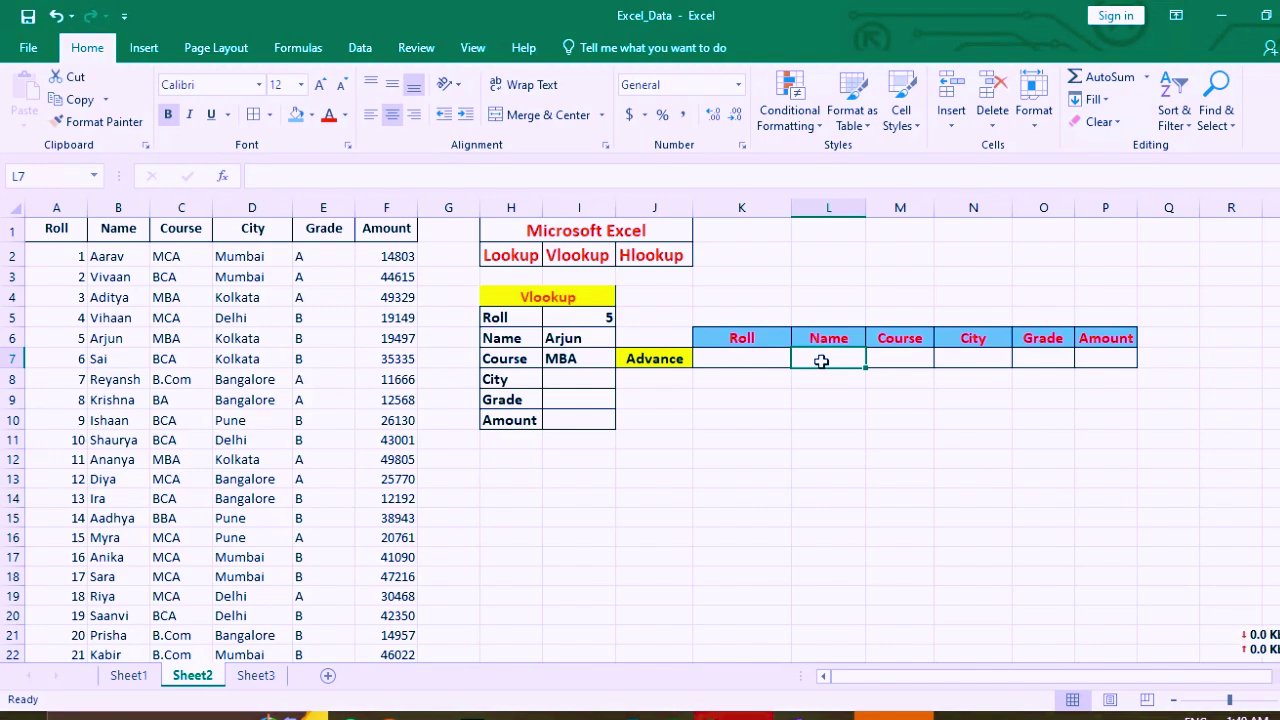
{"action": "type", "text": "="}
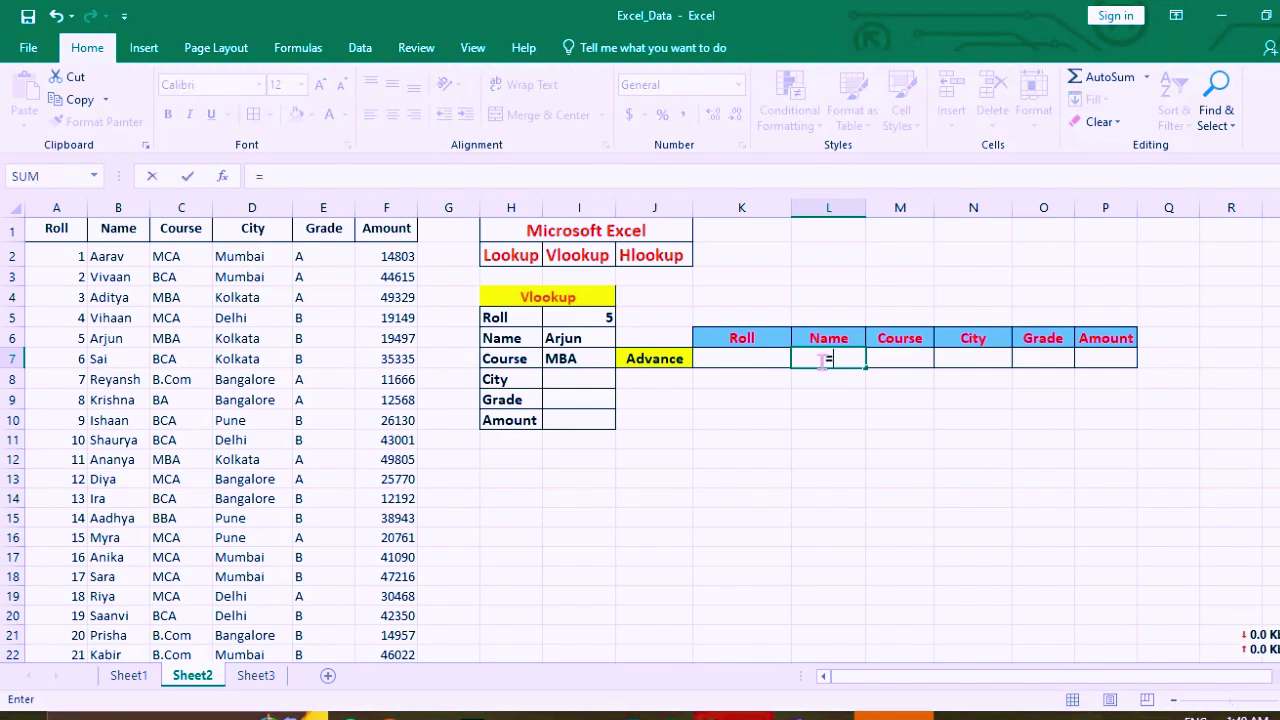
{"action": "type", "text": "vl"}
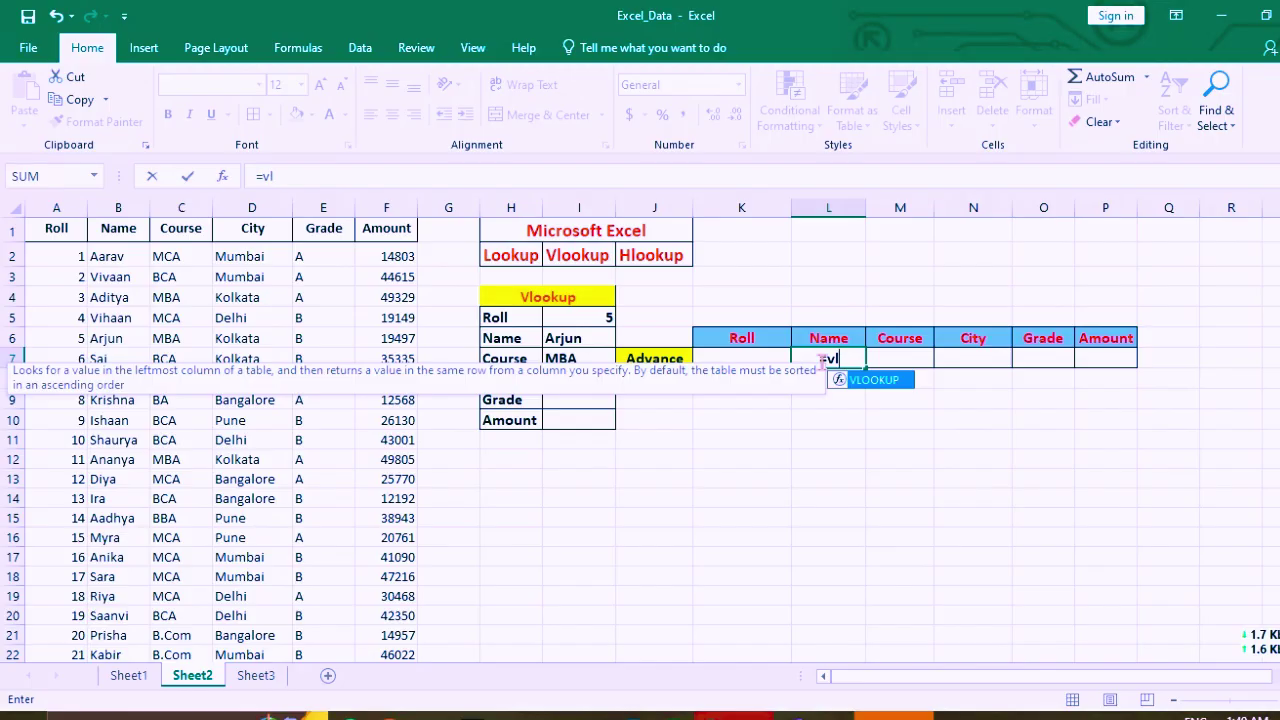
{"action": "key", "text": "Tab"}
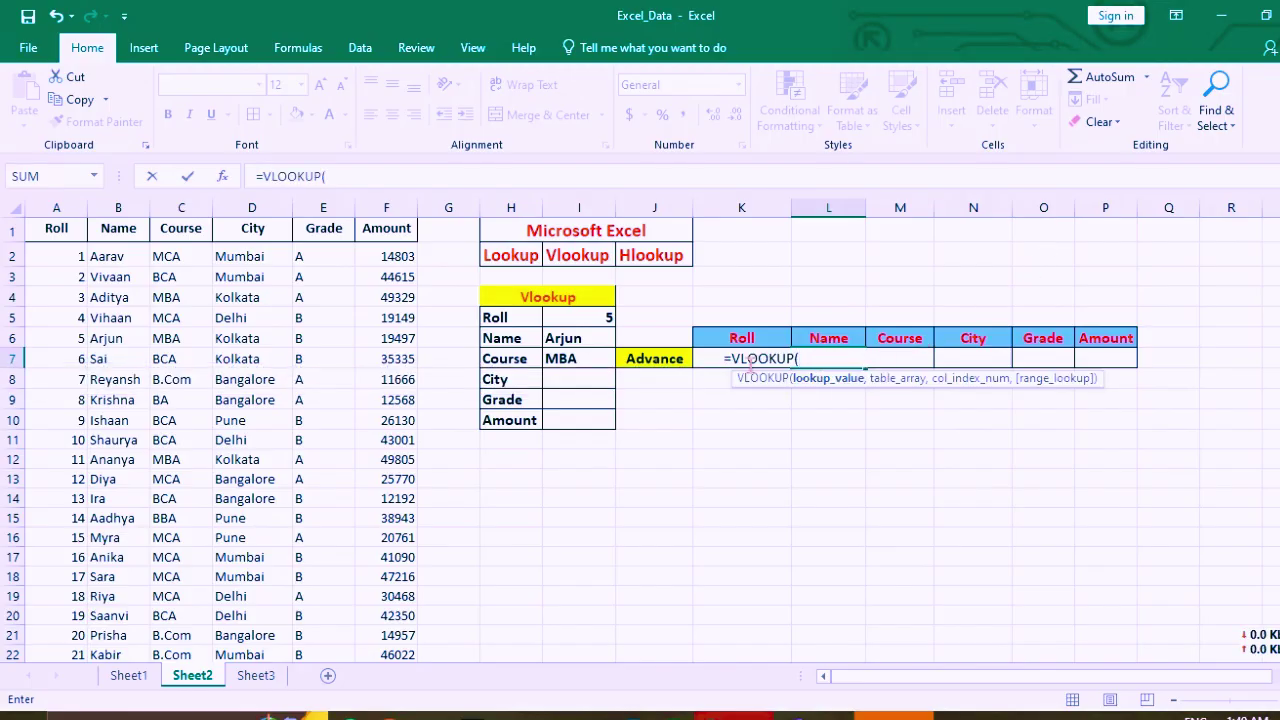
{"action": "left_click", "coordinate": [709, 360]}
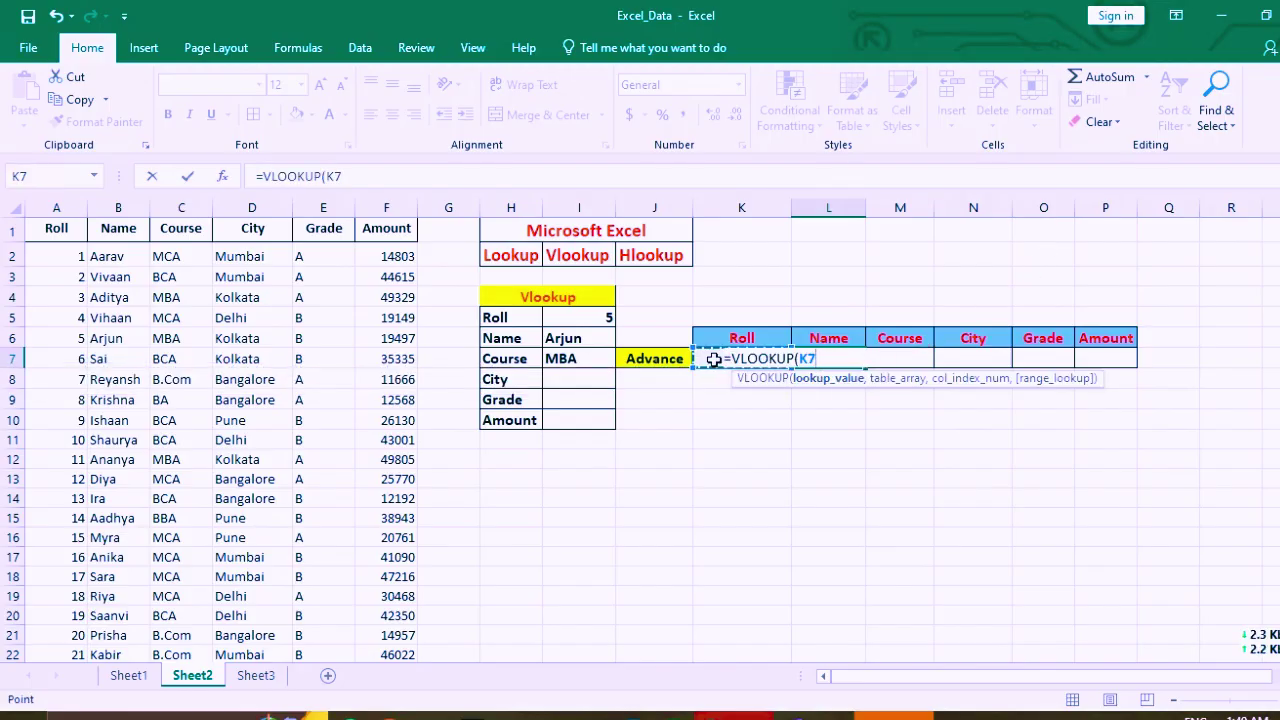
{"action": "type", "text": ","}
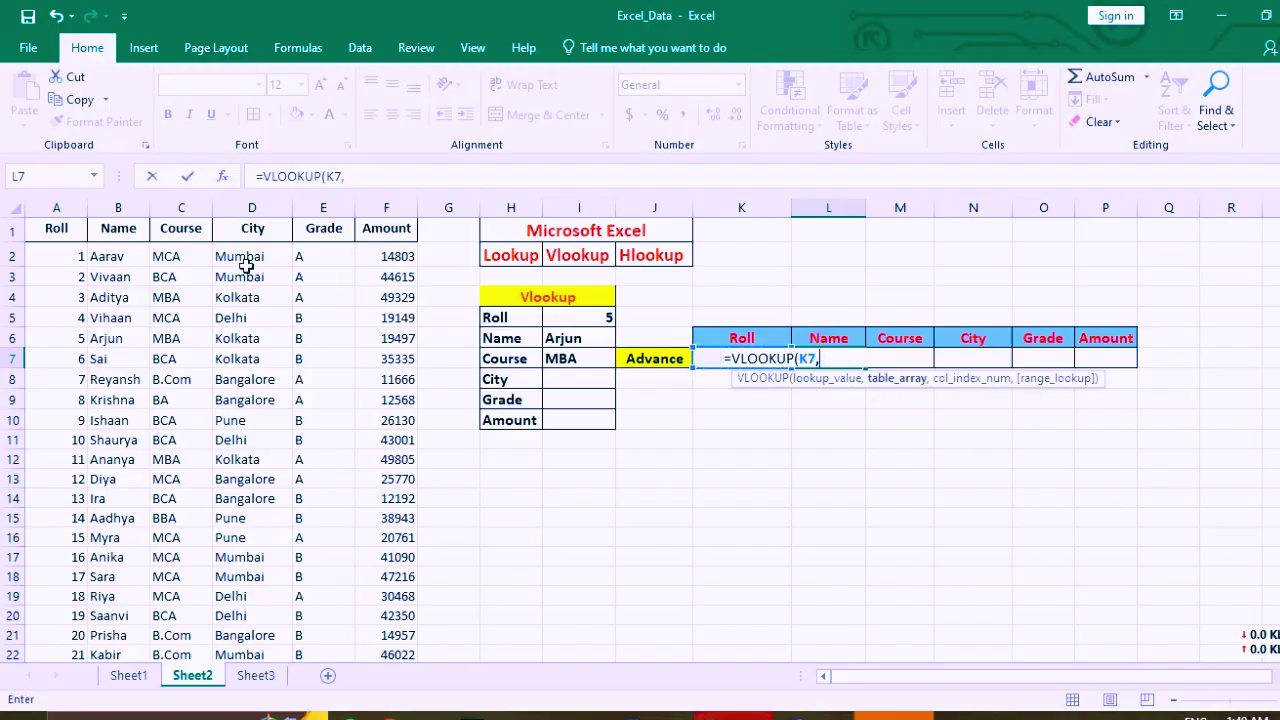
{"action": "left_click", "coordinate": [69, 208]}
{"action": "left_click_drag", "start_coordinate": [190, 215], "coordinate": [383, 204]}
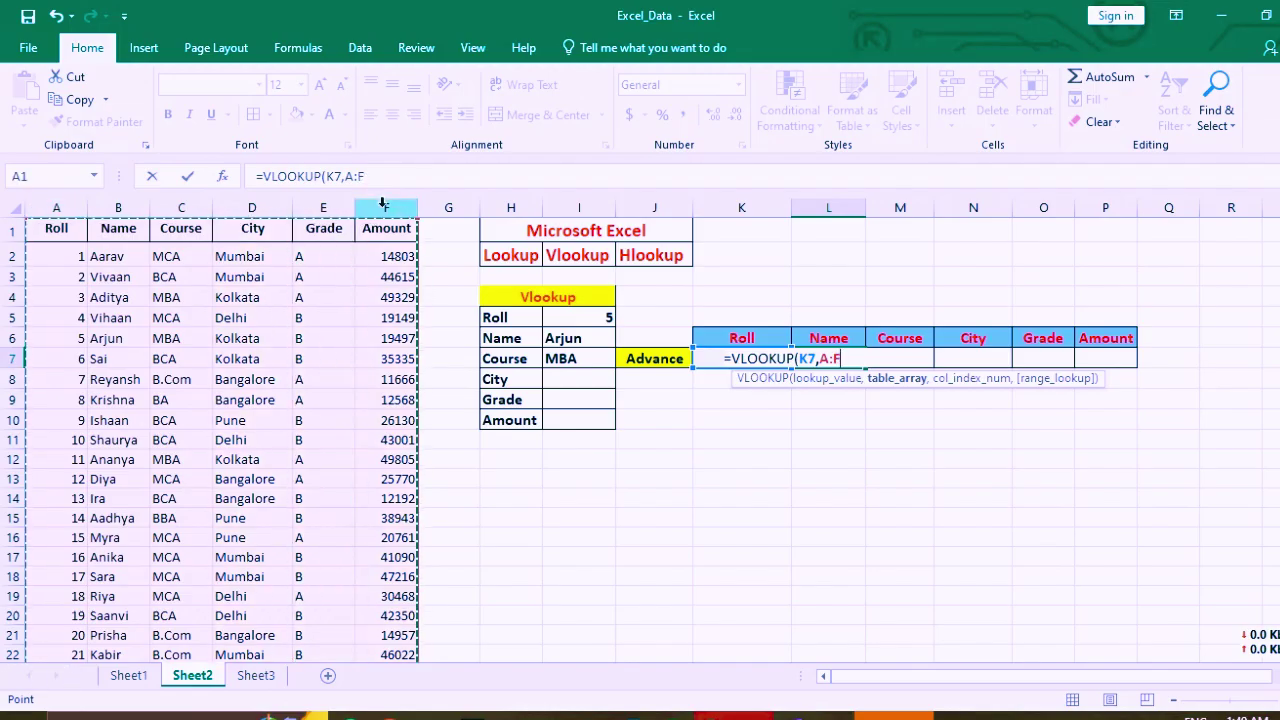
Step: Complete the L7 formula's arguments with COLUMN(B1) as the column index and 0 for an exact match
{"action": "type", "text": ","}
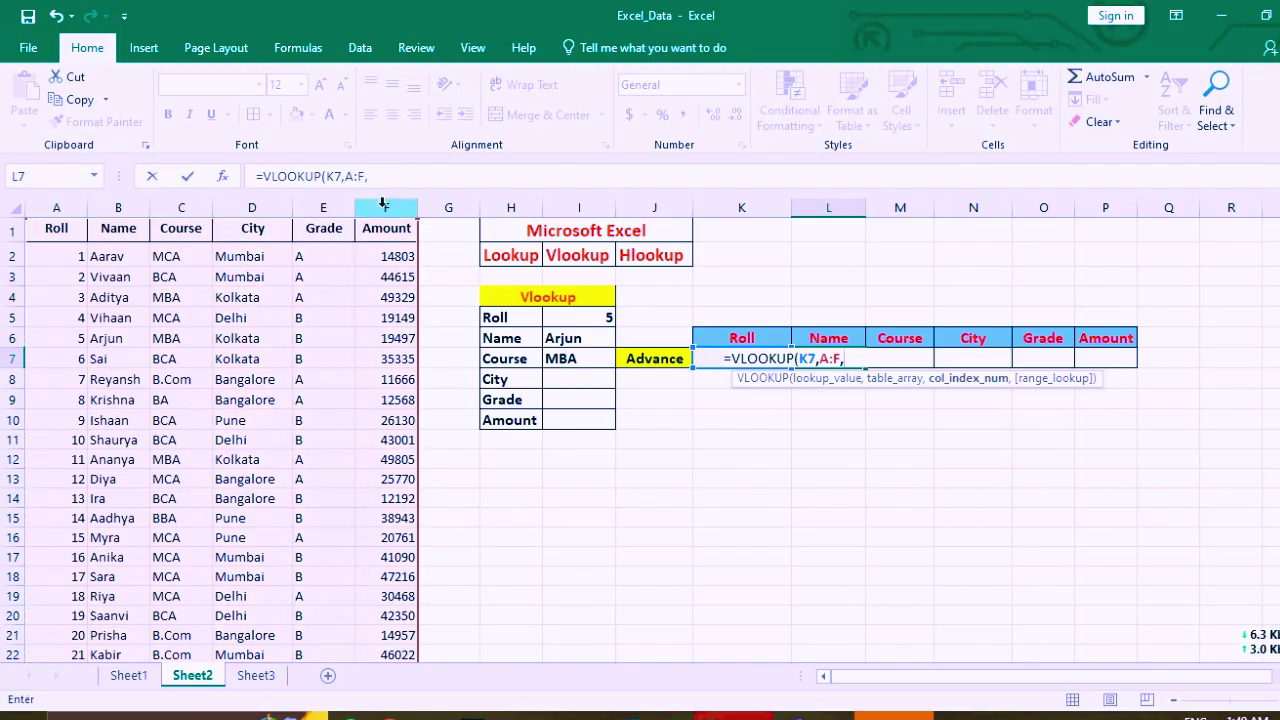
{"action": "type", "text": "co"}
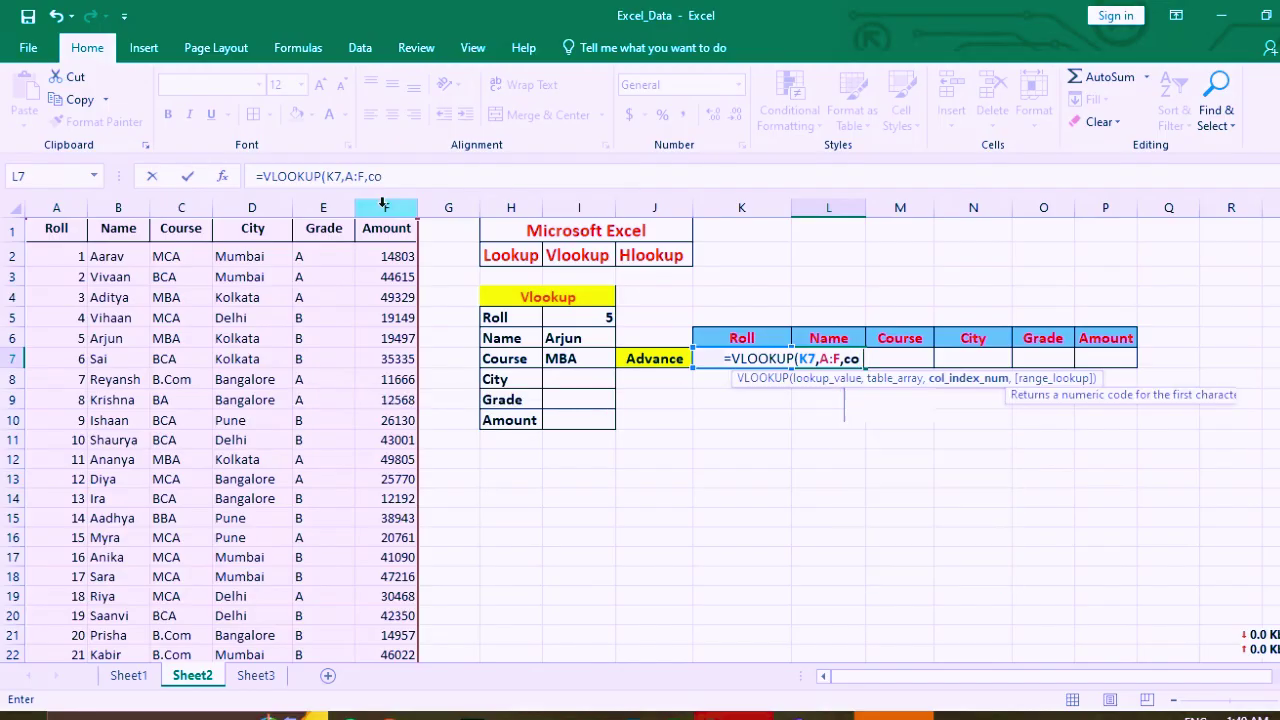
{"action": "type", "text": "l"}
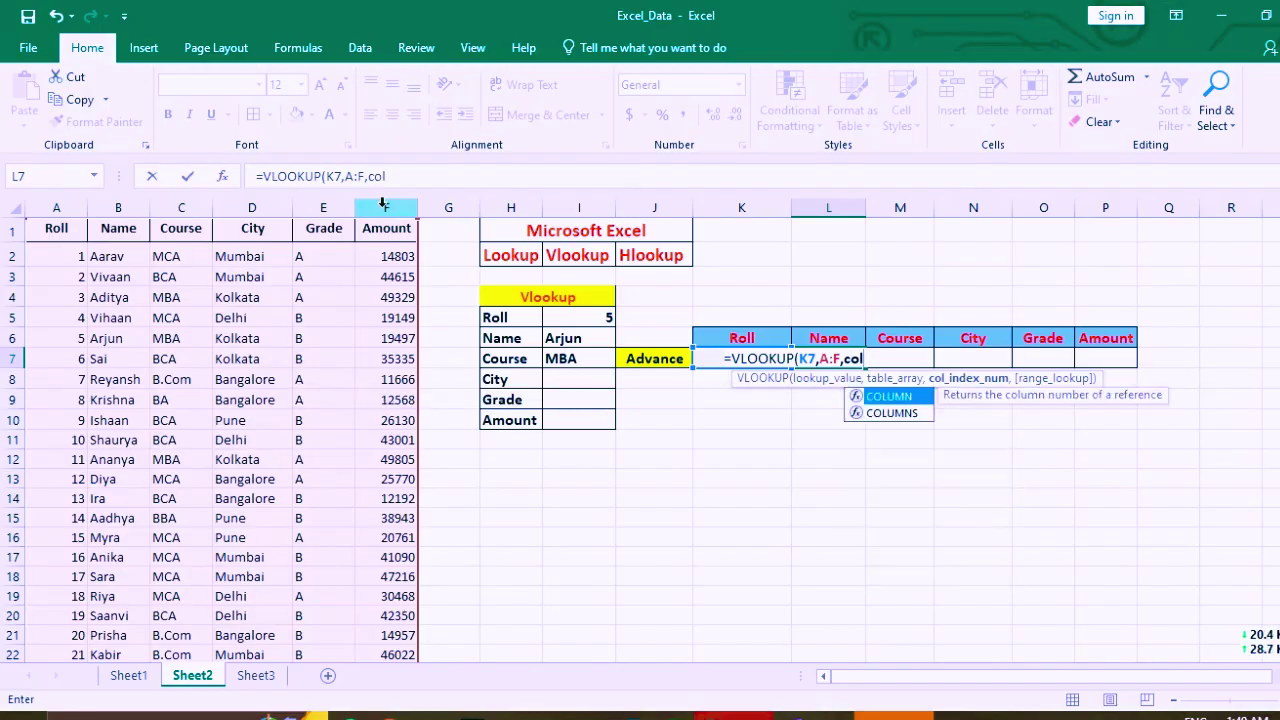
{"action": "key", "text": "Tab"}
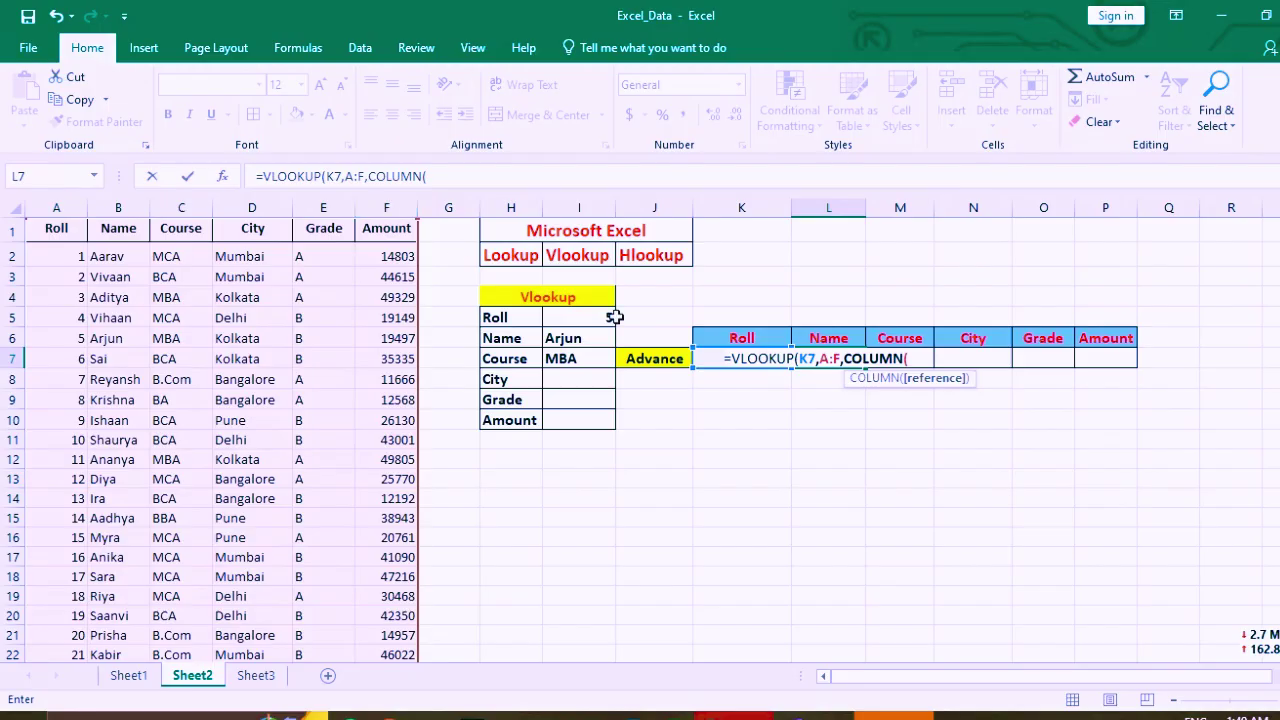
{"action": "left_click", "coordinate": [133, 231]}
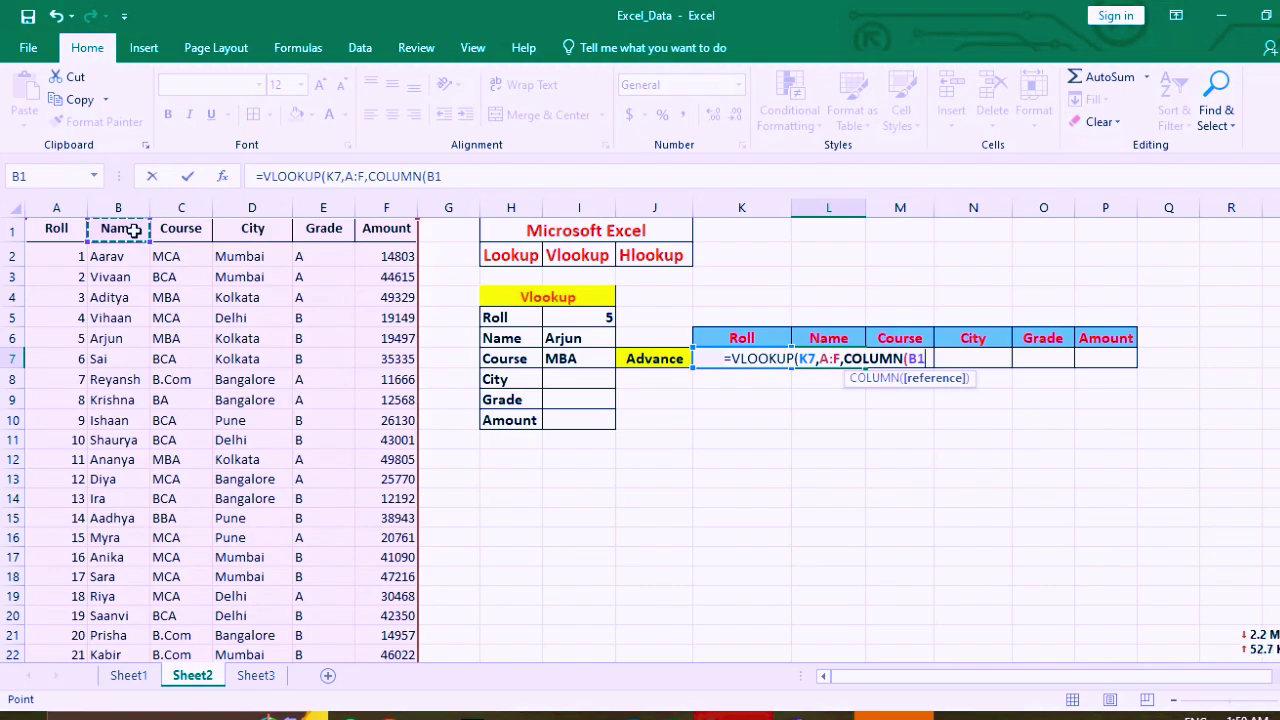
{"action": "type", "text": ")"}
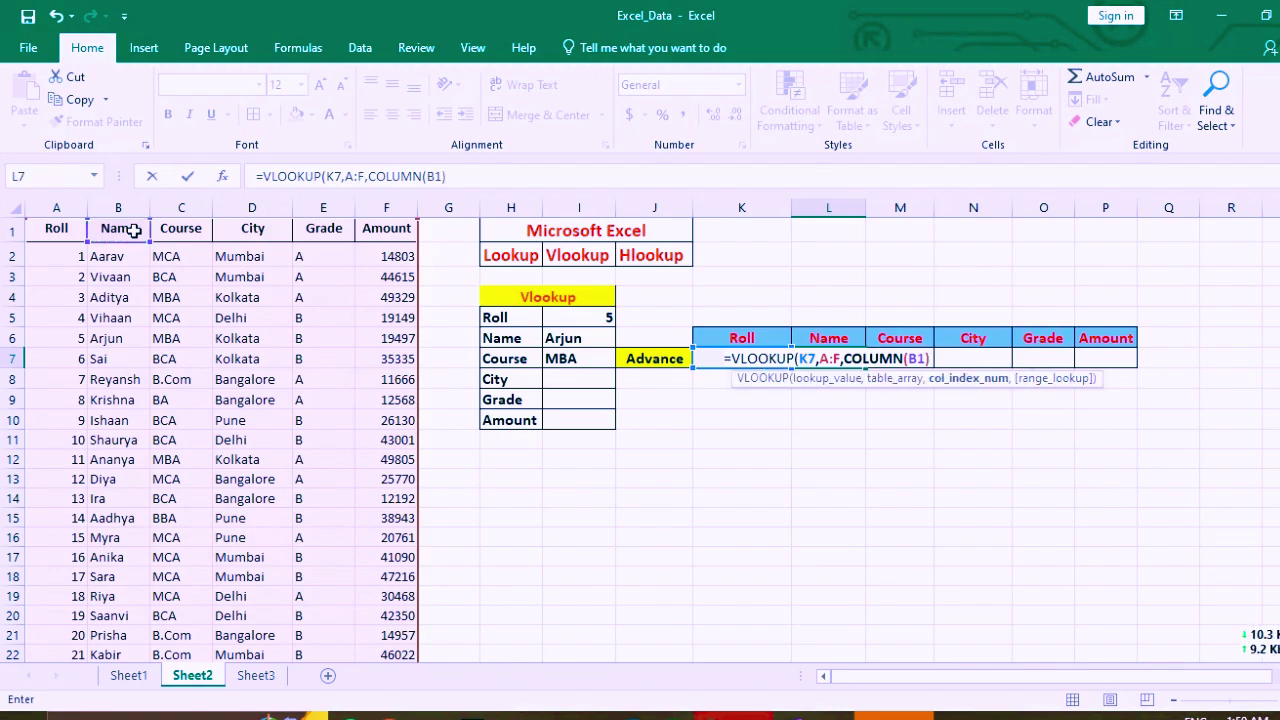
{"action": "type", "text": ",0"}
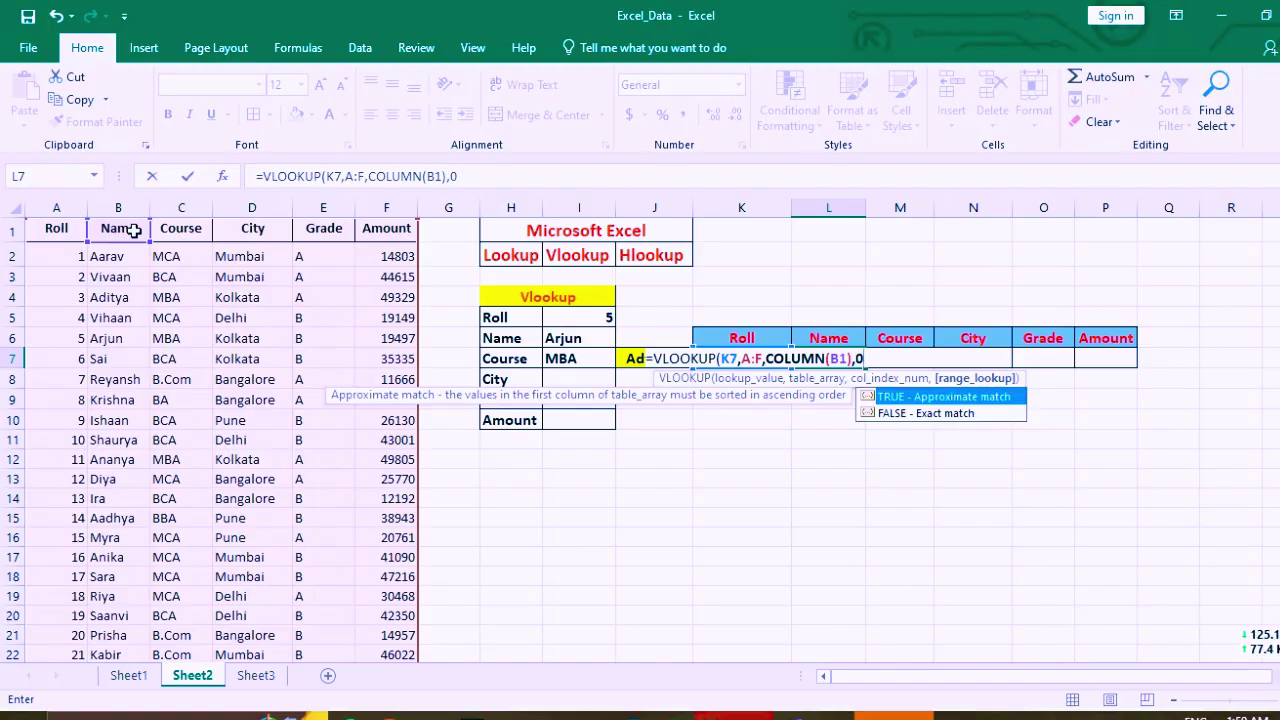
{"action": "type", "text": ")"}
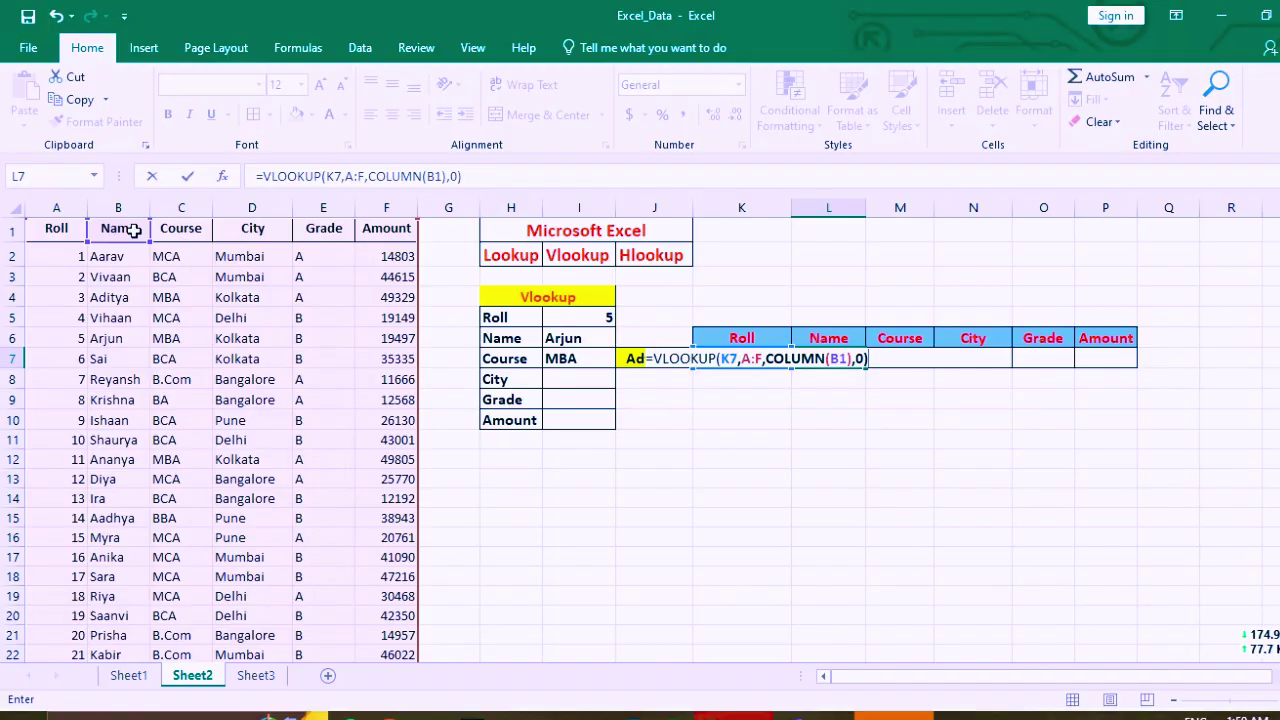
Step: Make the K7 and A:F references absolute and commit the formula =VLOOKUP($K$7,$A:$F,COLUMN(B1),0) in L7
{"action": "left_click", "coordinate": [731, 358]}
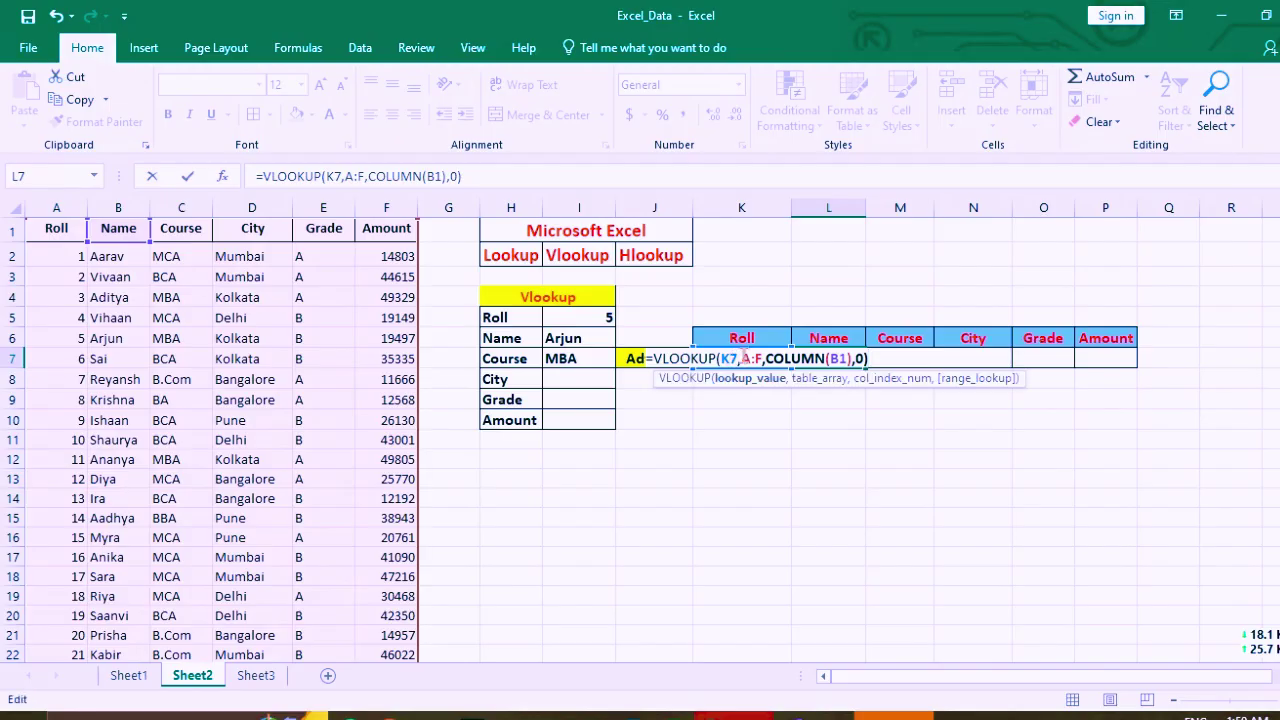
{"action": "key", "text": "F4"}
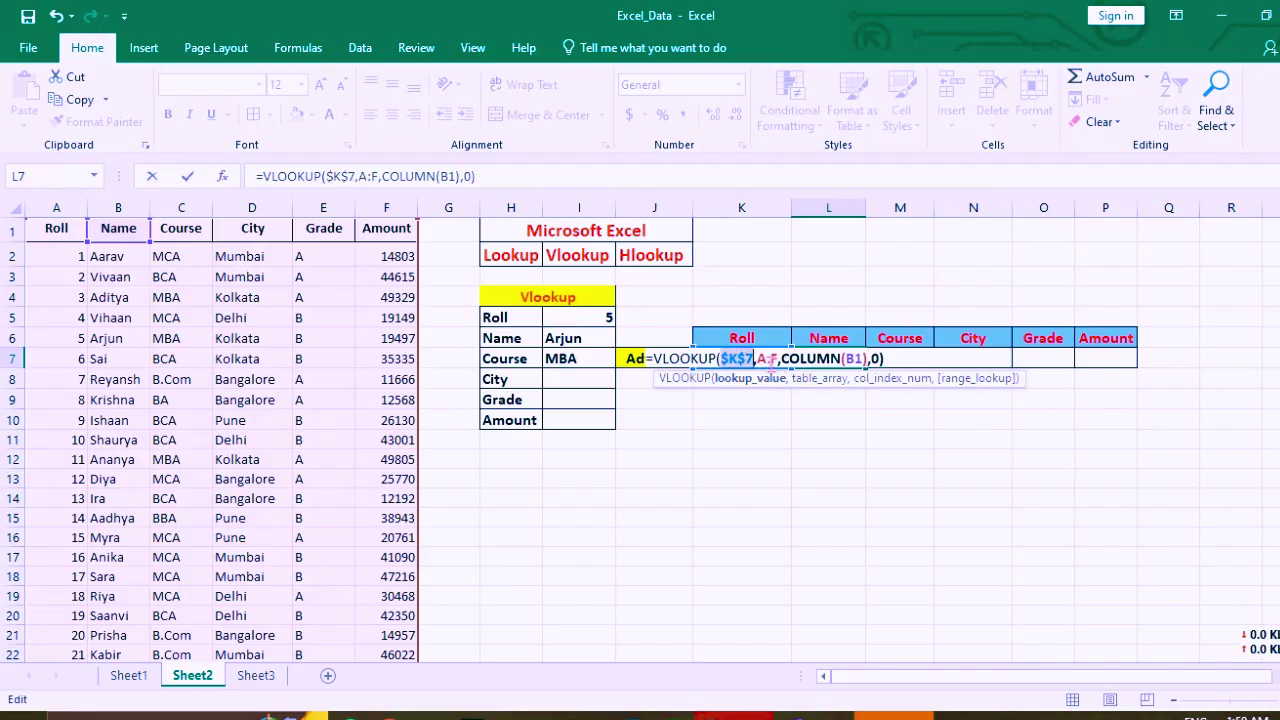
{"action": "left_click", "coordinate": [769, 359]}
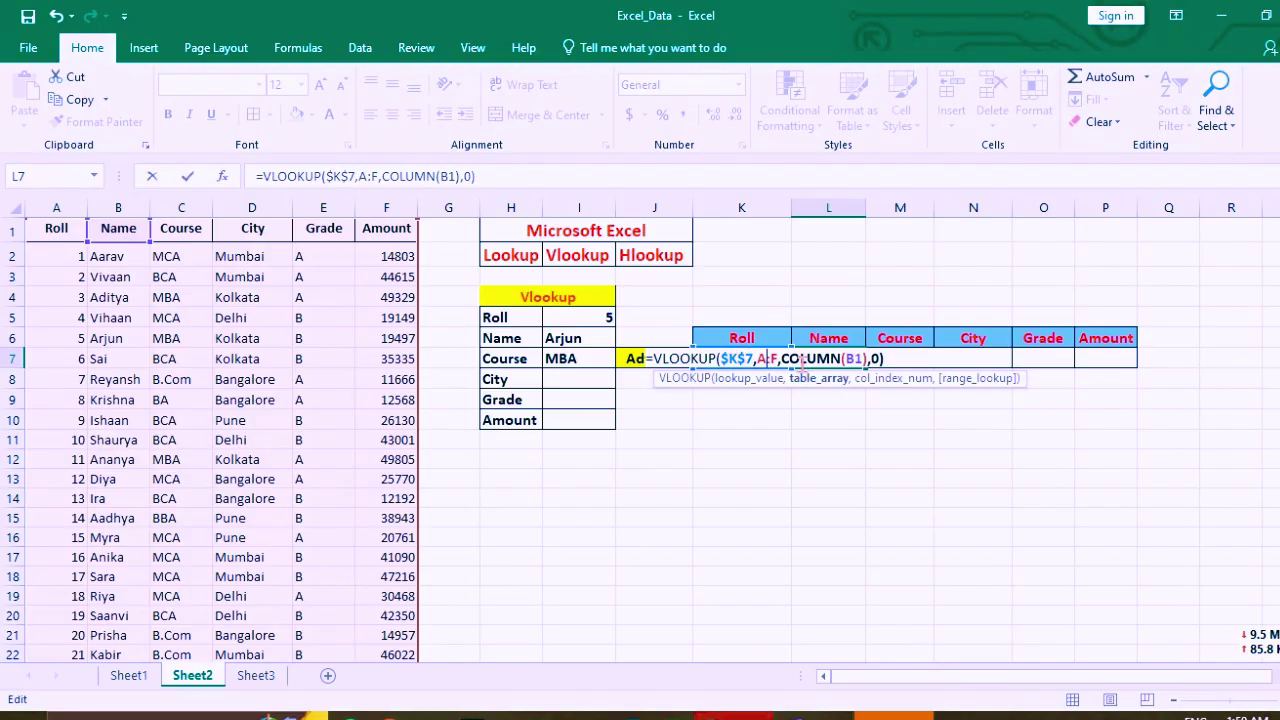
{"action": "key", "text": "F4"}
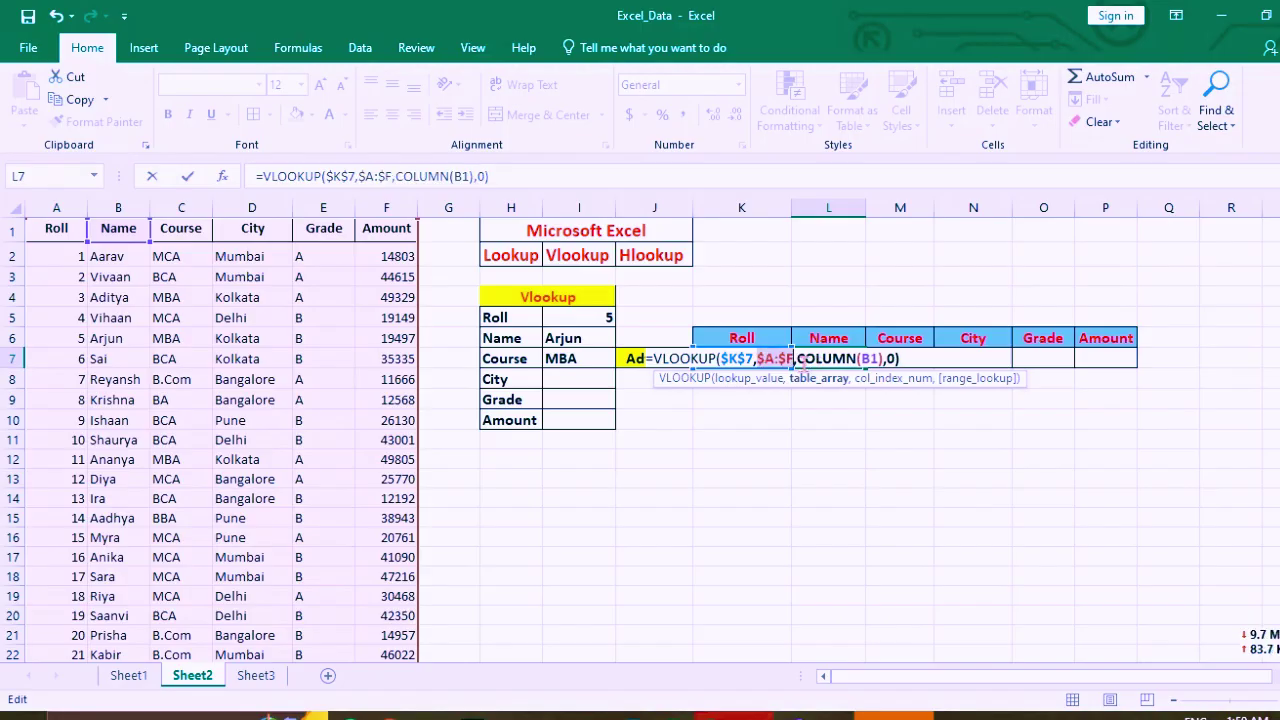
{"action": "left_click", "coordinate": [903, 360]}
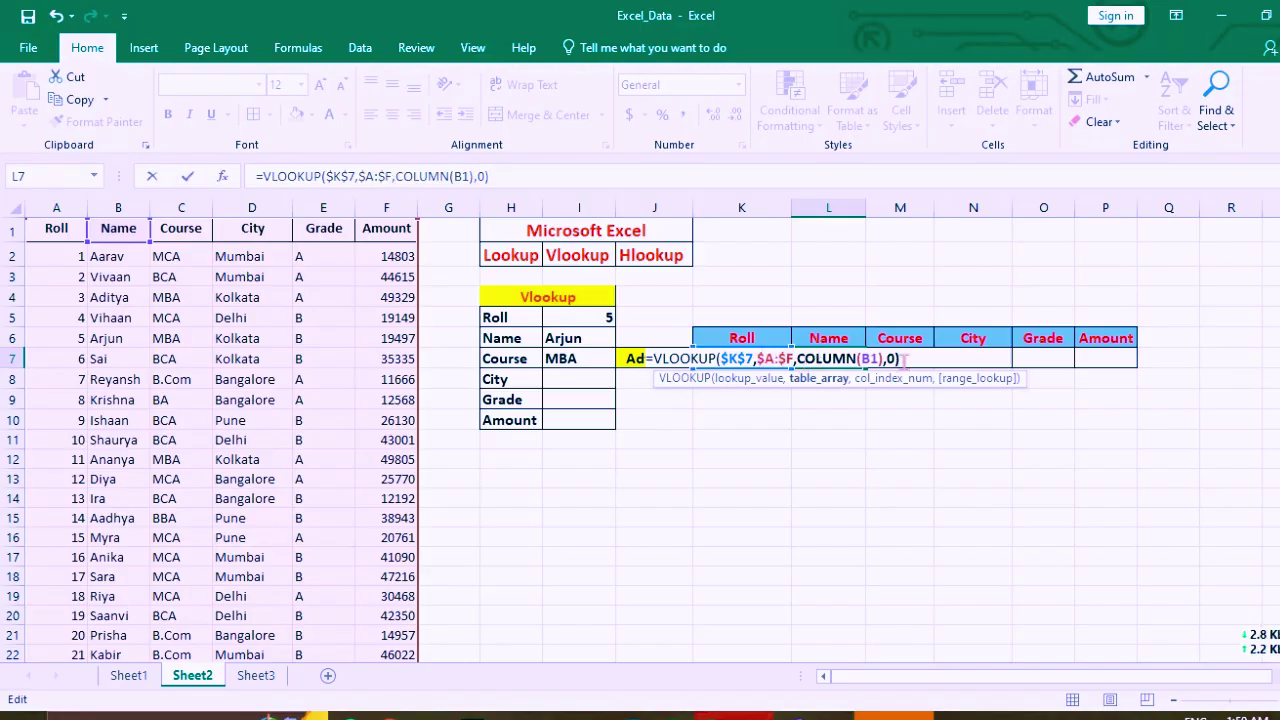
{"action": "key", "text": "Return"}
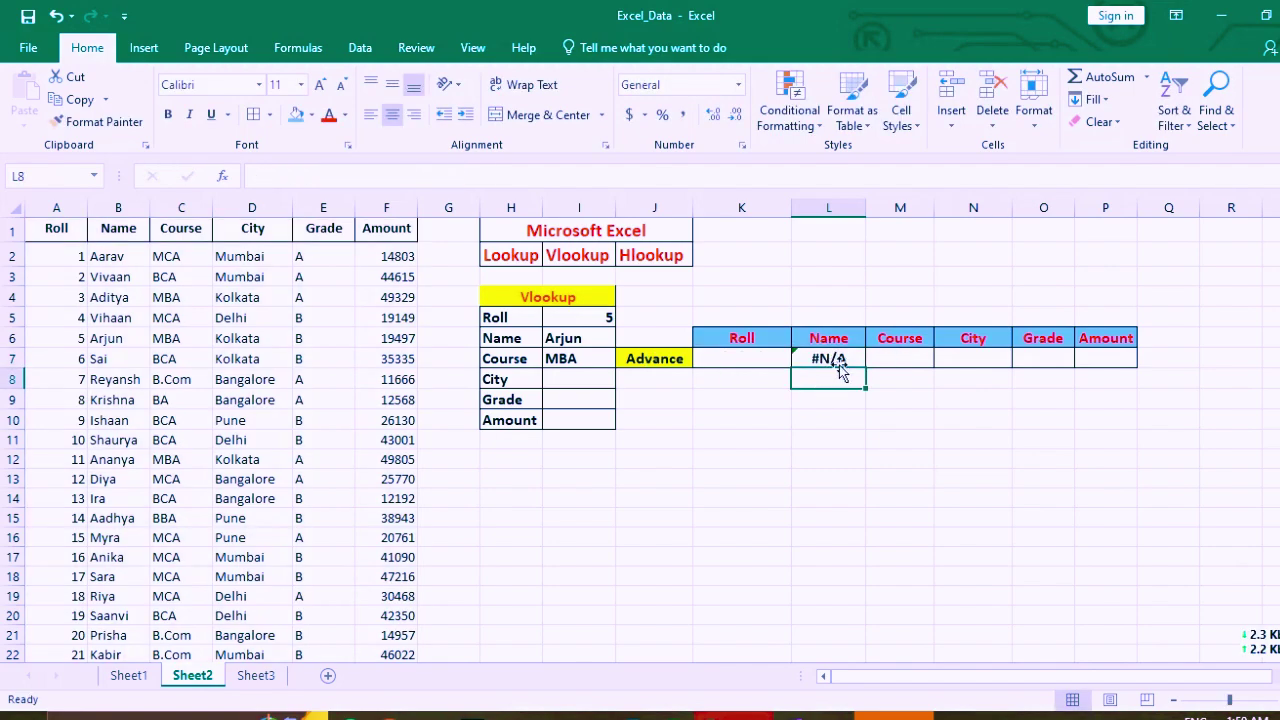
Step: Enter roll number 5 in cell K7 and fill the L7 formula across the Advance table through P7
{"action": "left_click", "coordinate": [766, 358]}
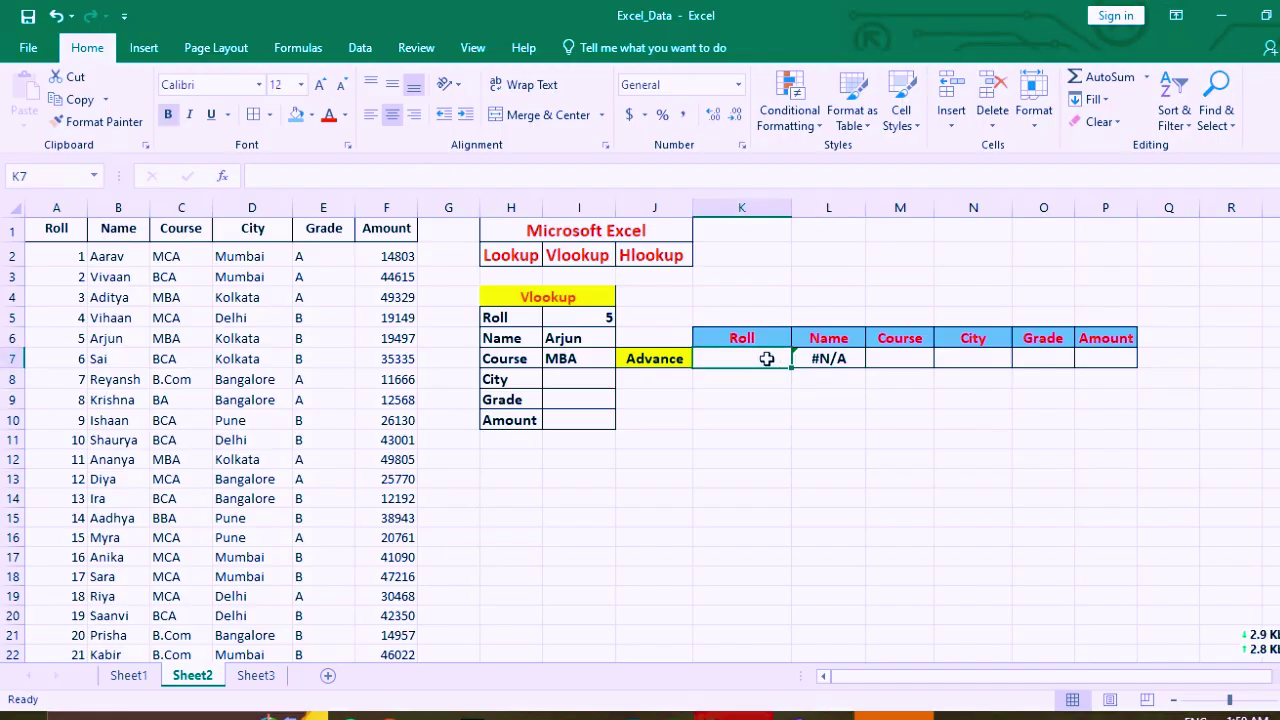
{"action": "type", "text": "5"}
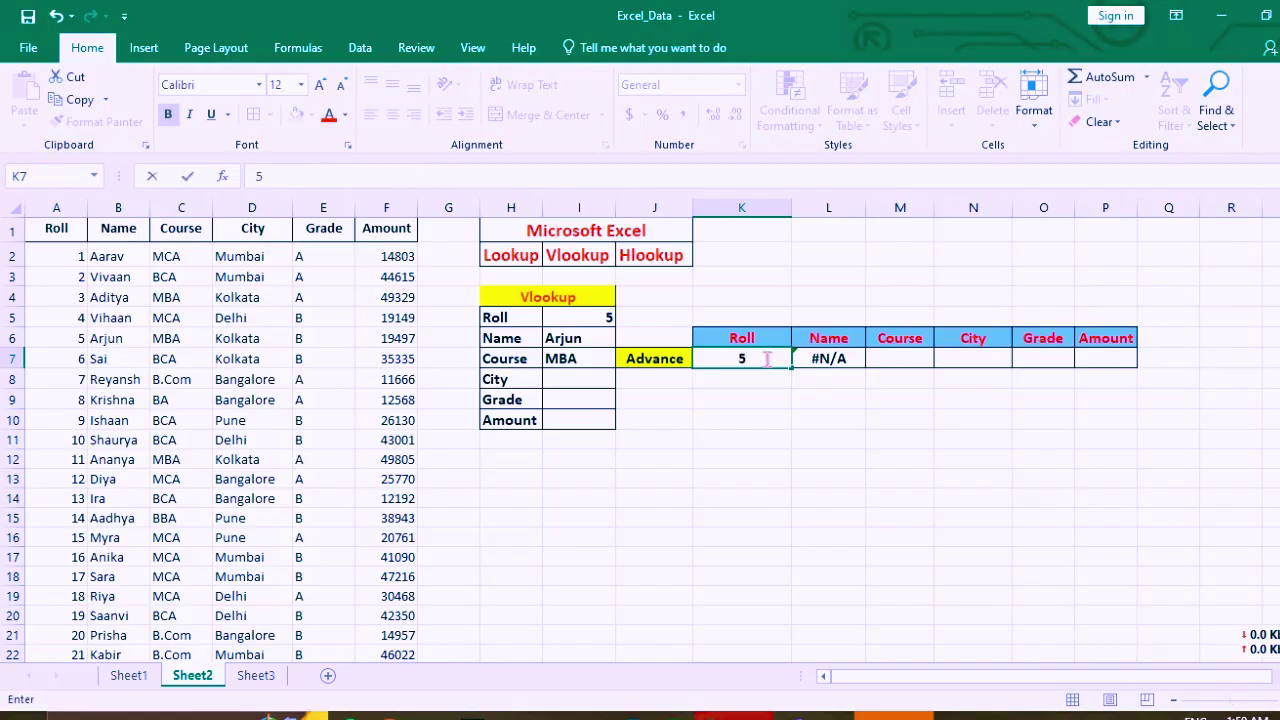
{"action": "key", "text": "Return"}
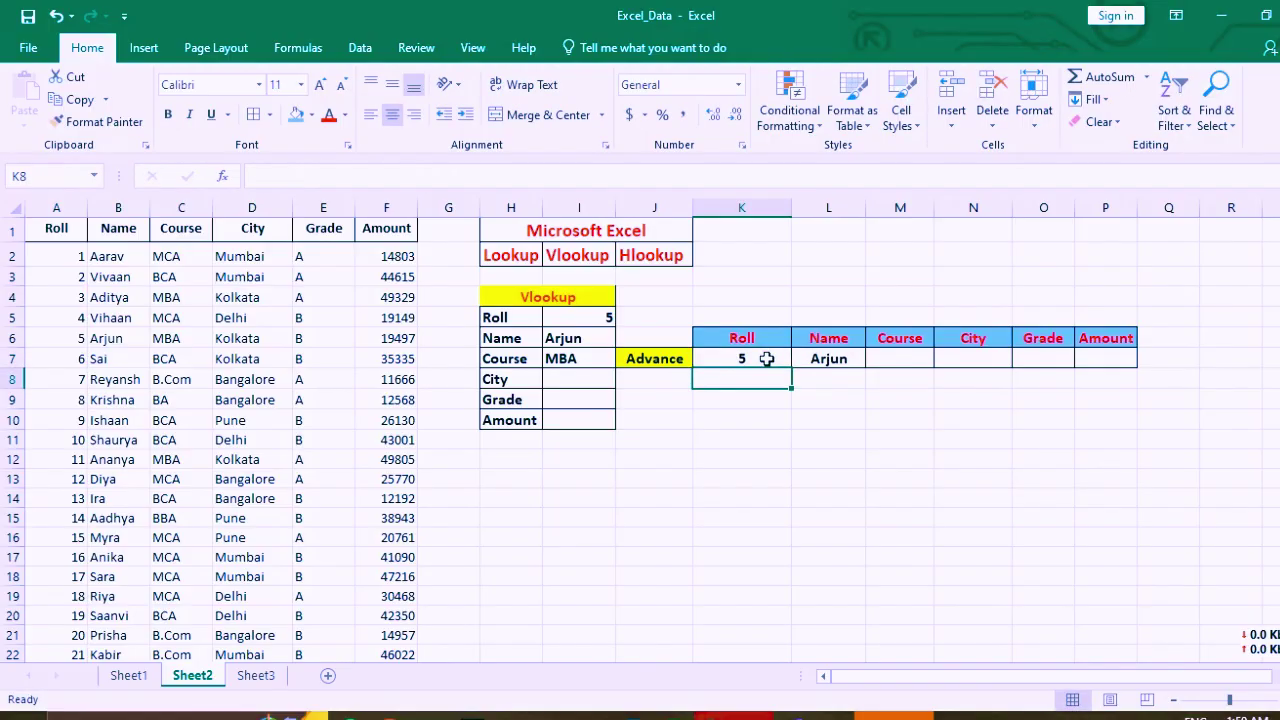
{"action": "left_click", "coordinate": [840, 363]}
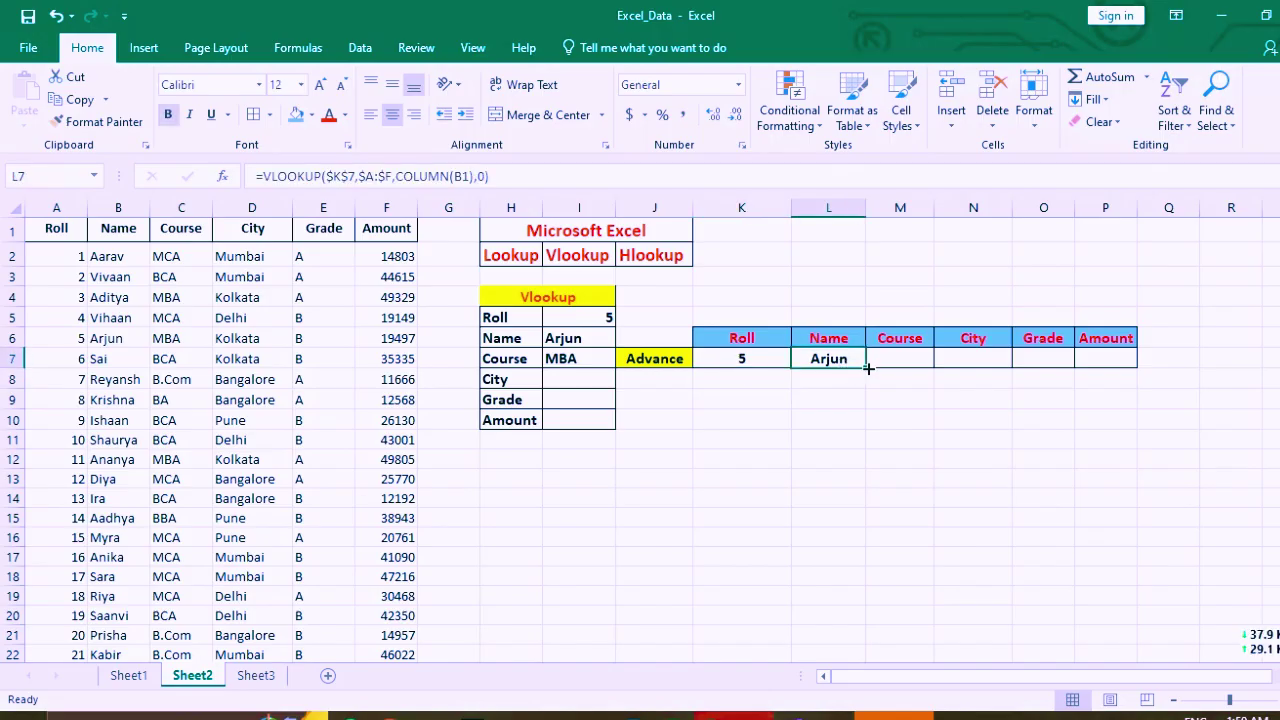
{"action": "left_click_drag", "start_coordinate": [866, 368], "coordinate": [1114, 375]}
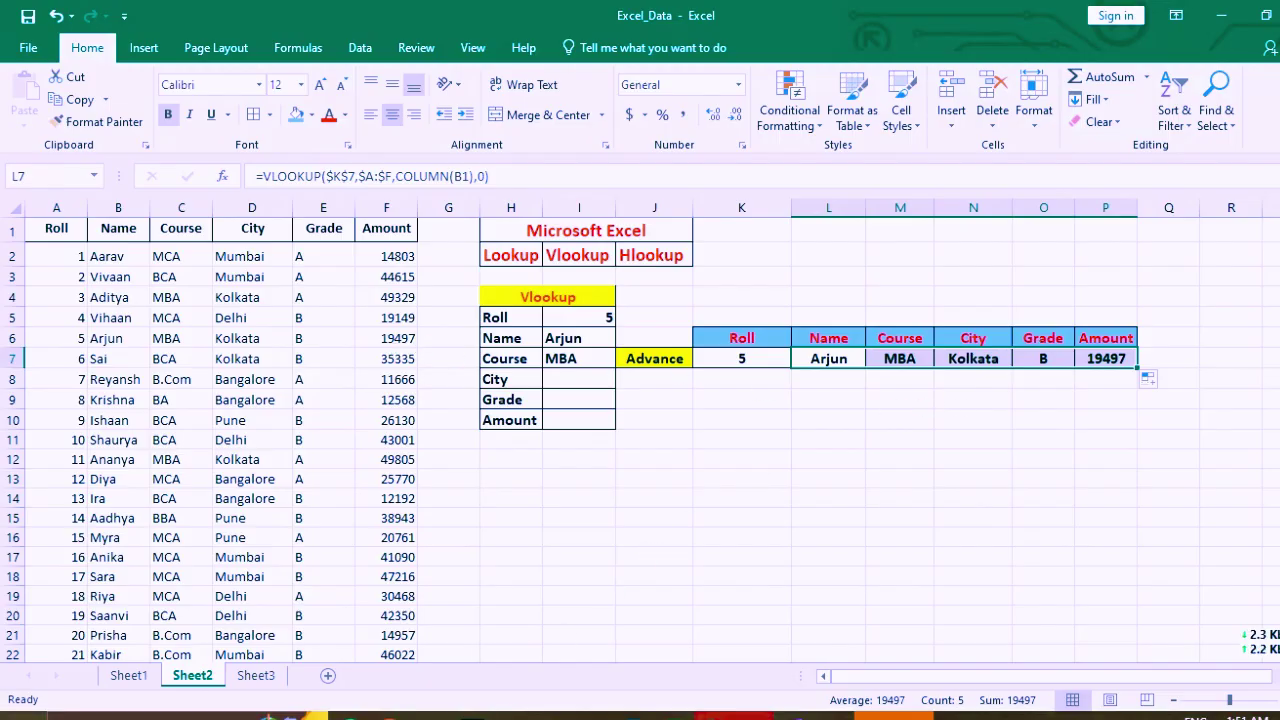
Step: Enter the label "Colum" in cell M5 above the Course header of the Advance table
{"action": "left_click", "coordinate": [879, 319]}
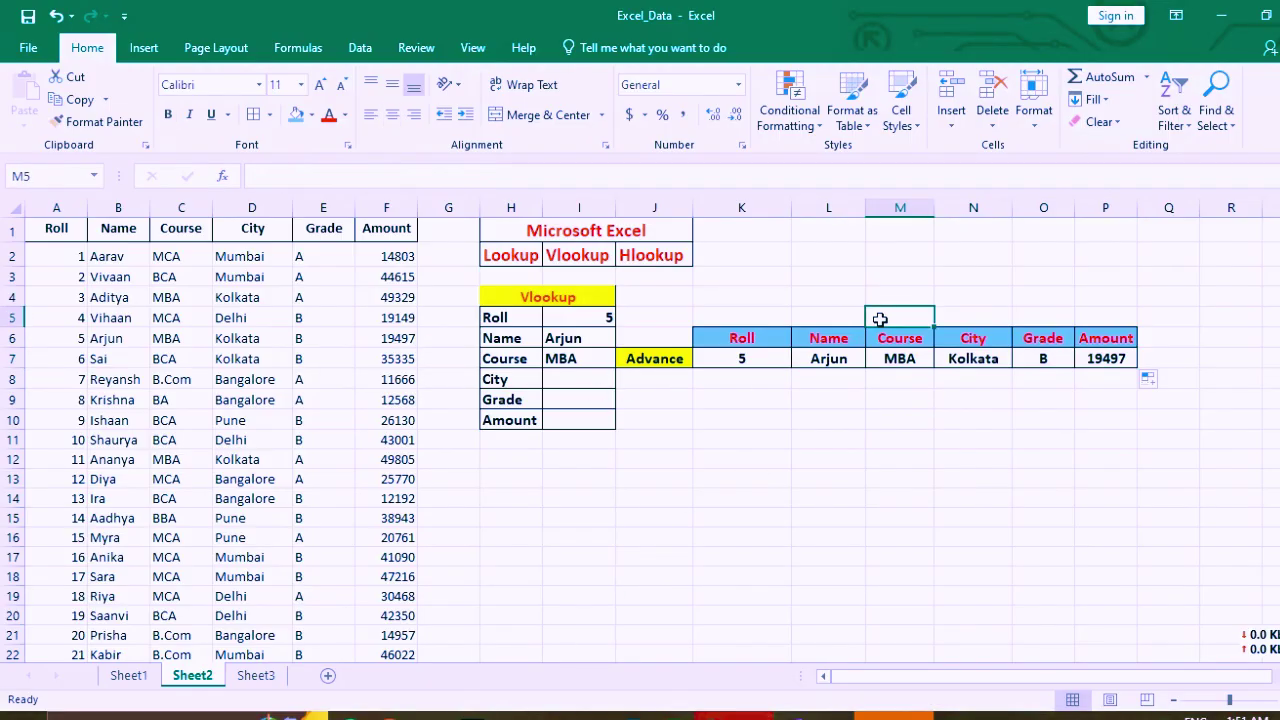
{"action": "type", "text": "C"}
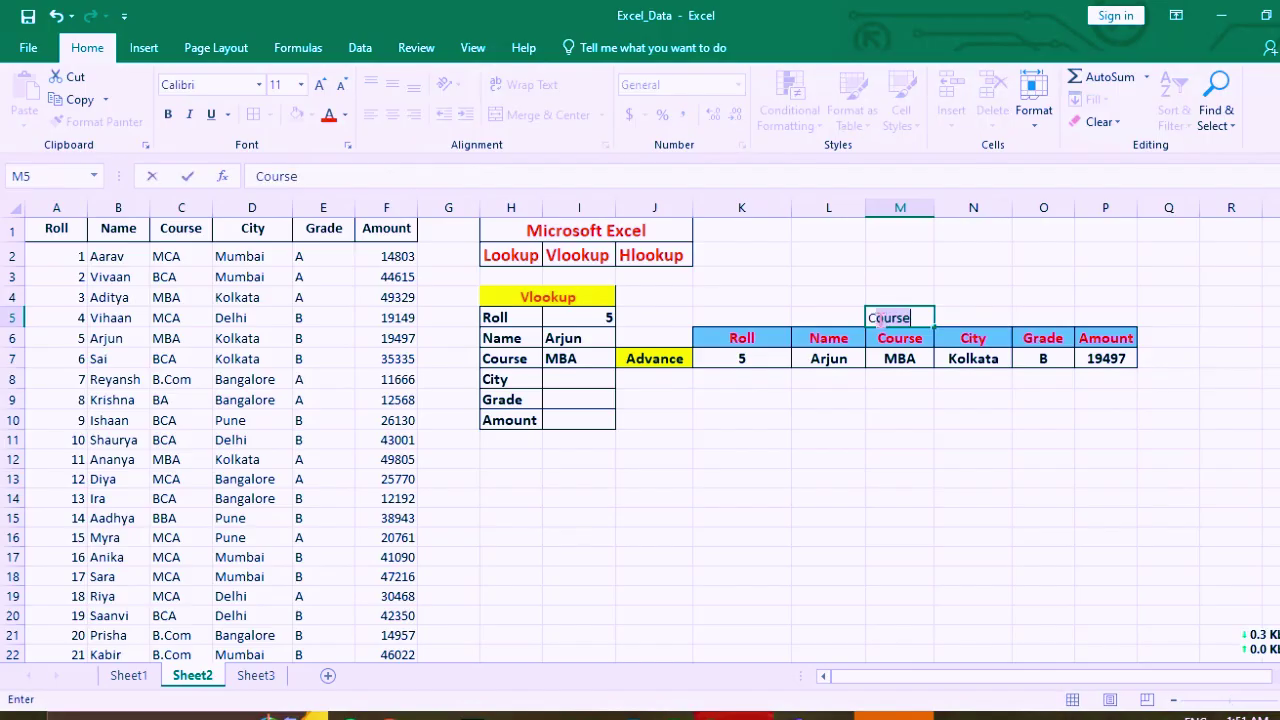
{"action": "type", "text": "olum"}
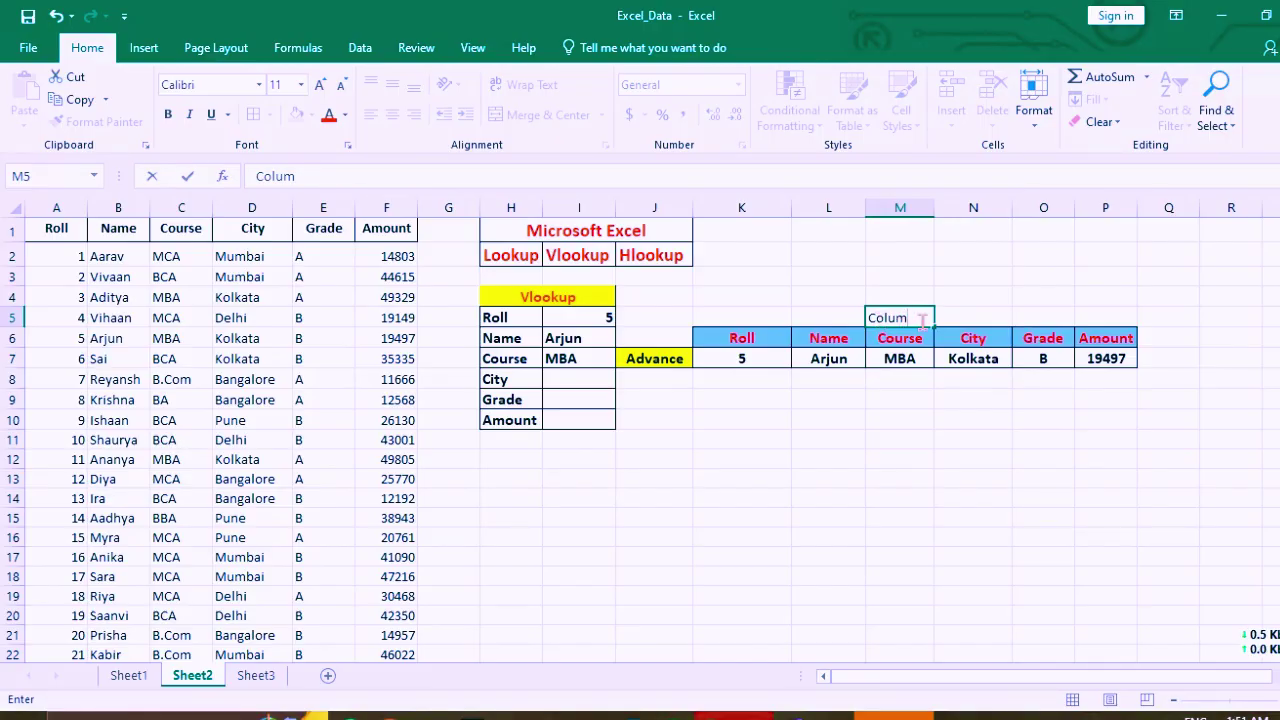
Step: Format the "Colum" label in M5 as bold, centred red text with a blue fill
{"action": "left_click_drag", "start_coordinate": [921, 318], "coordinate": [820, 316]}
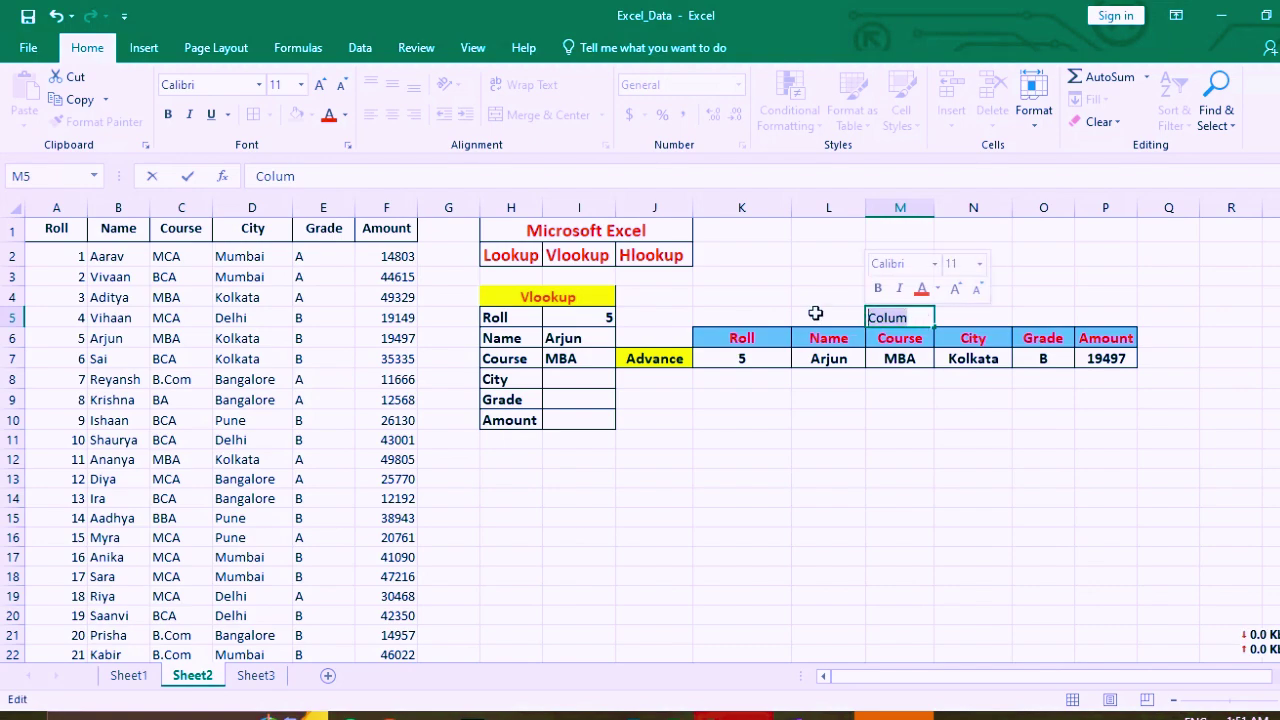
{"action": "left_click", "coordinate": [877, 289]}
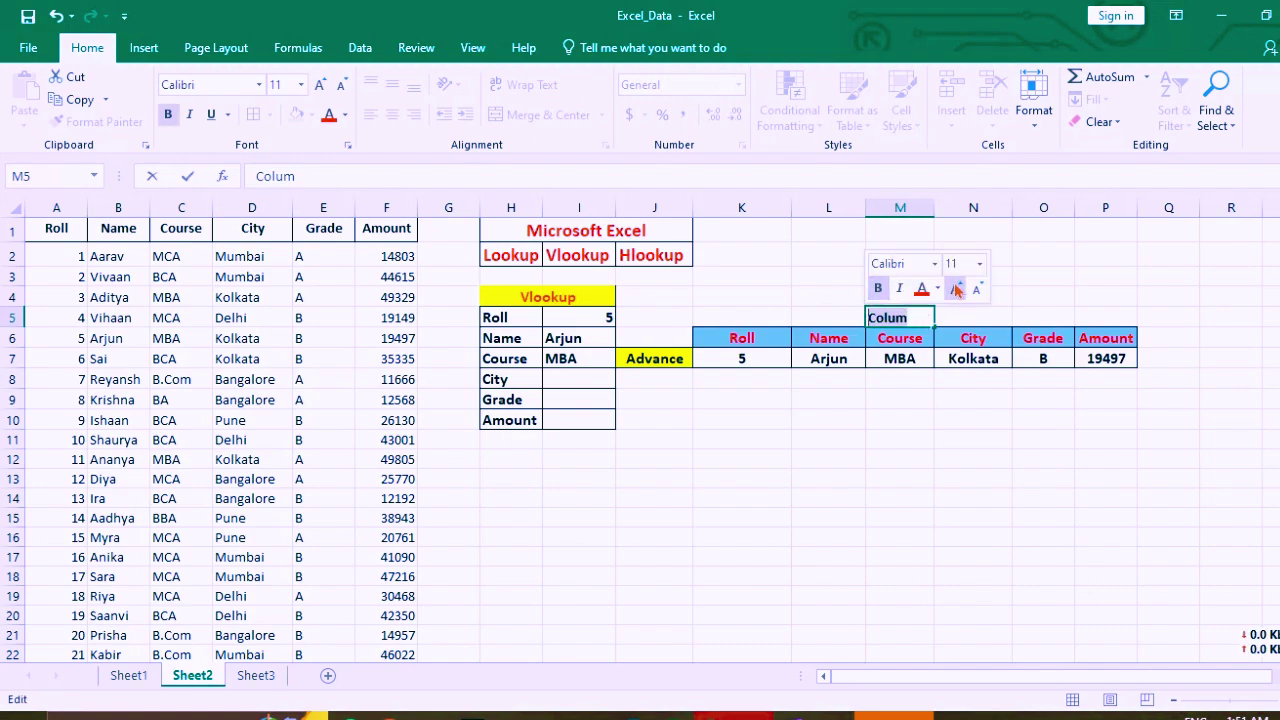
{"action": "left_click", "coordinate": [858, 276]}
{"action": "left_click", "coordinate": [897, 317]}
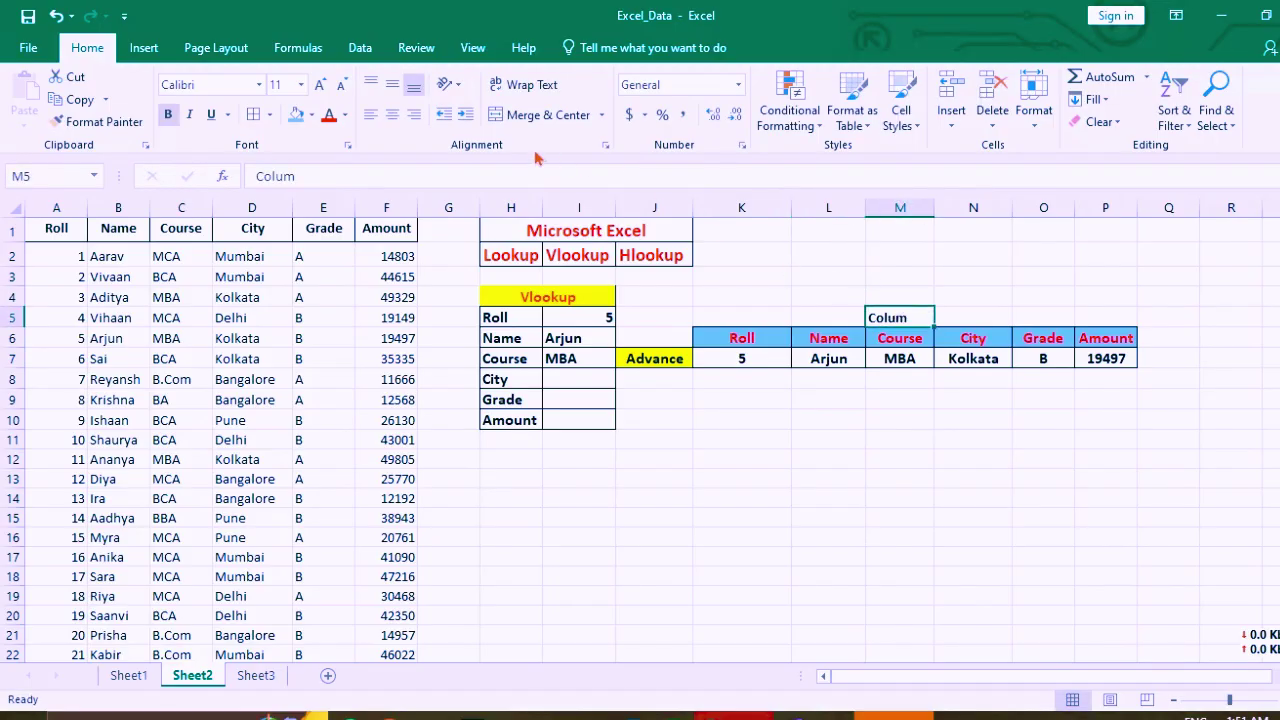
{"action": "left_click", "coordinate": [392, 114]}
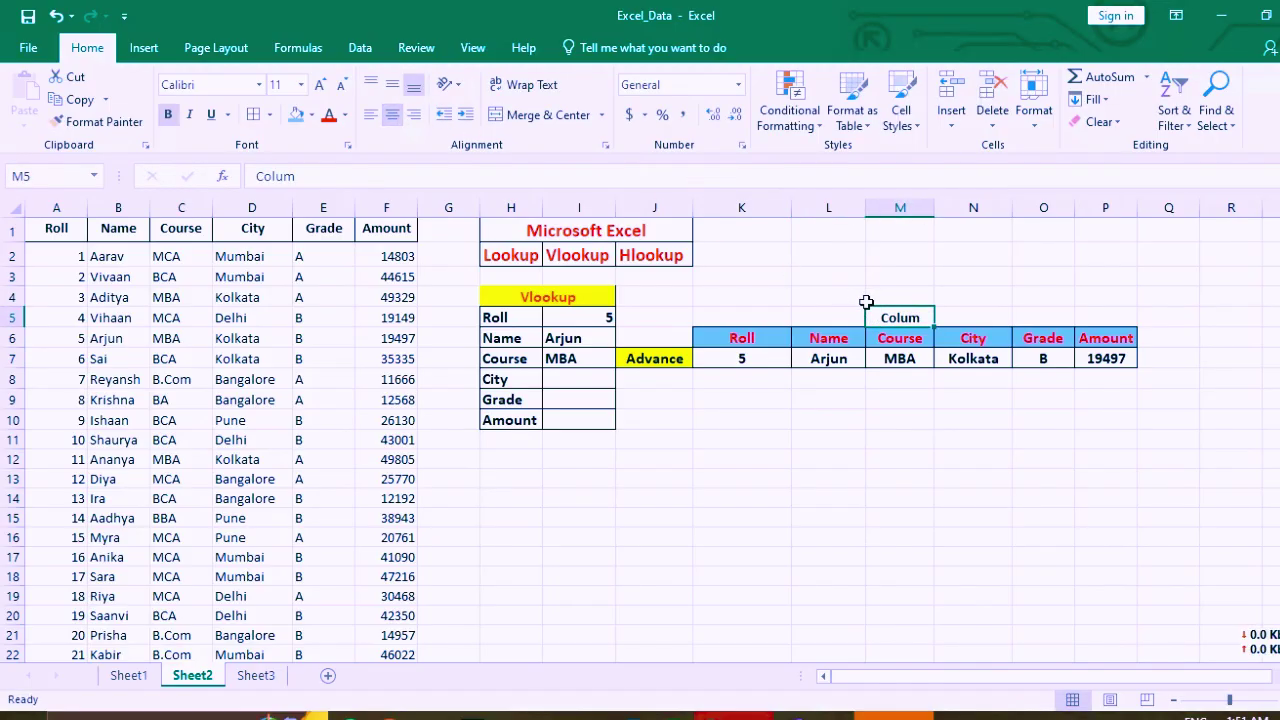
{"action": "left_click", "coordinate": [330, 114]}
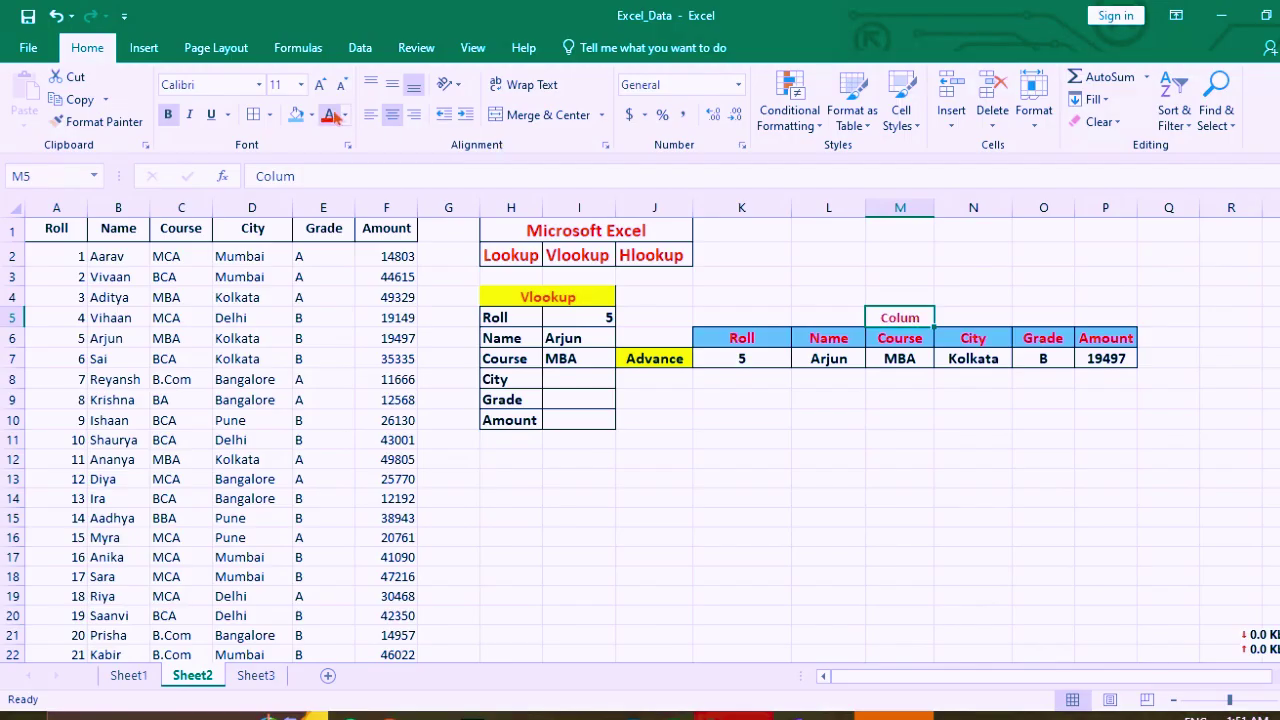
{"action": "left_click", "coordinate": [298, 114]}
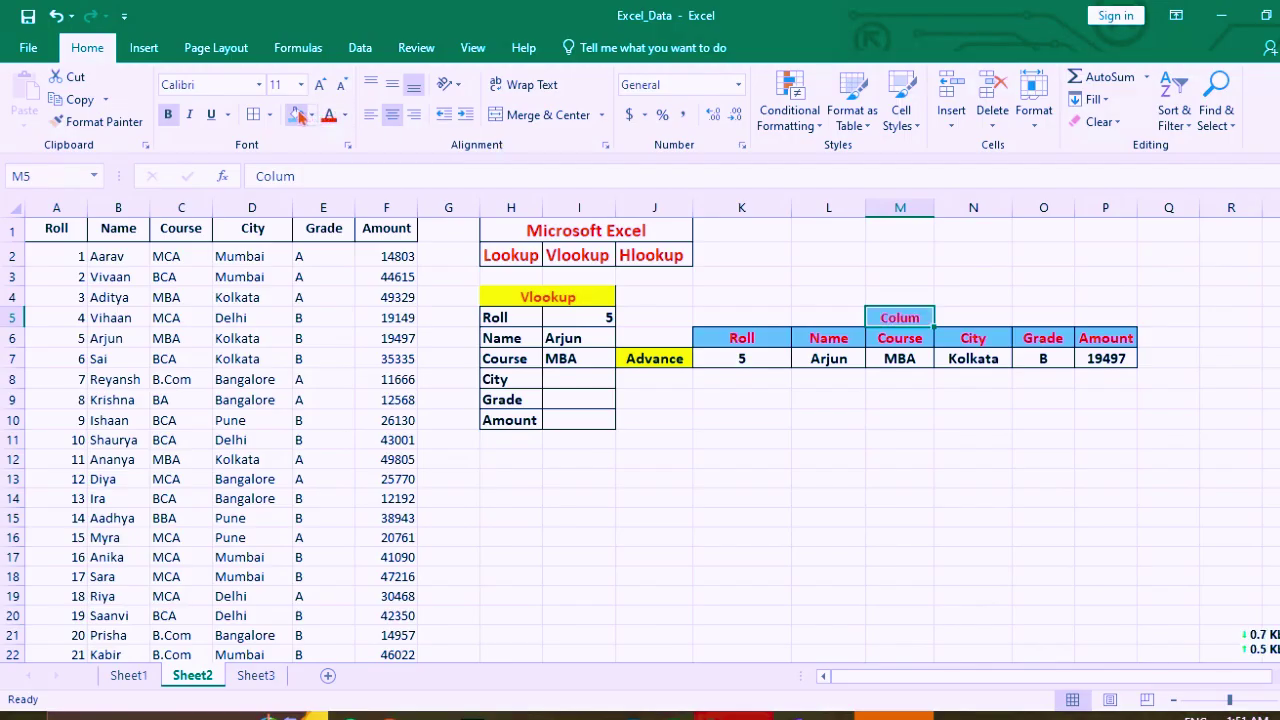
Step: Increase the font size of the "Colum" label in M5 to 18
{"action": "left_click", "coordinate": [320, 85]}
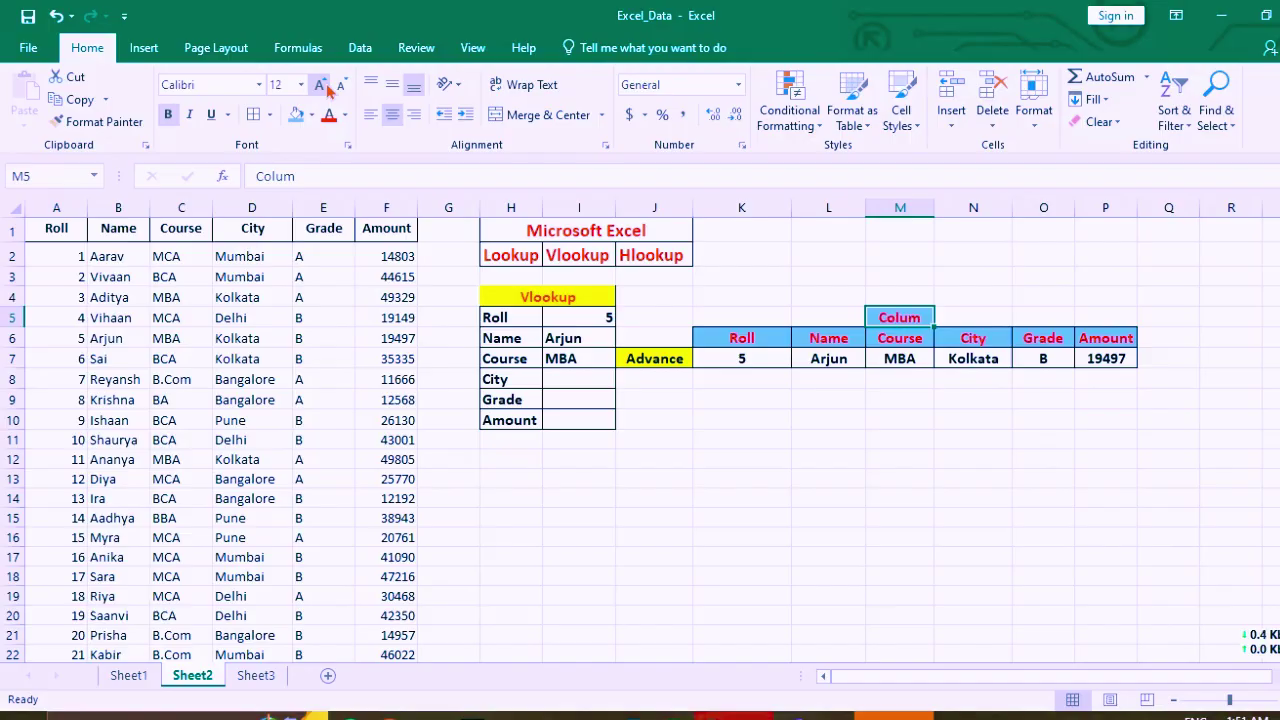
{"action": "left_click", "coordinate": [320, 85]}
{"action": "left_click", "coordinate": [320, 85]}
{"action": "left_click", "coordinate": [320, 85]}
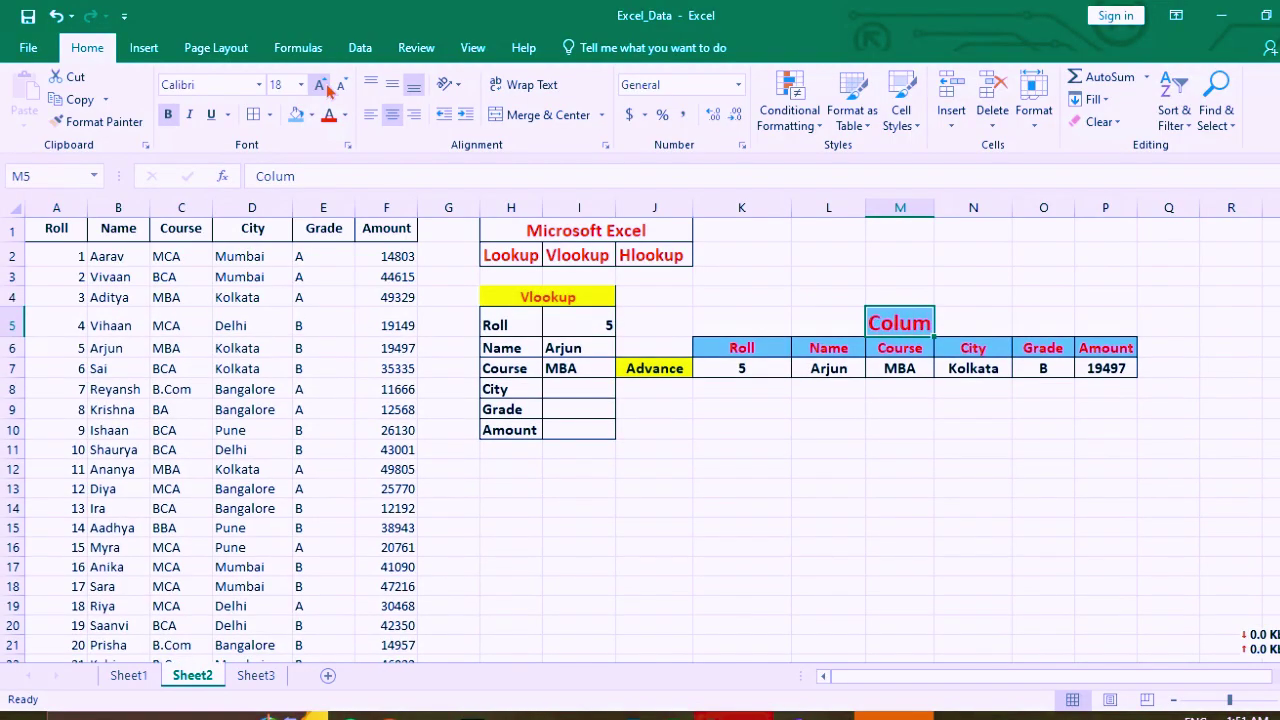
{"action": "left_click", "coordinate": [846, 467]}
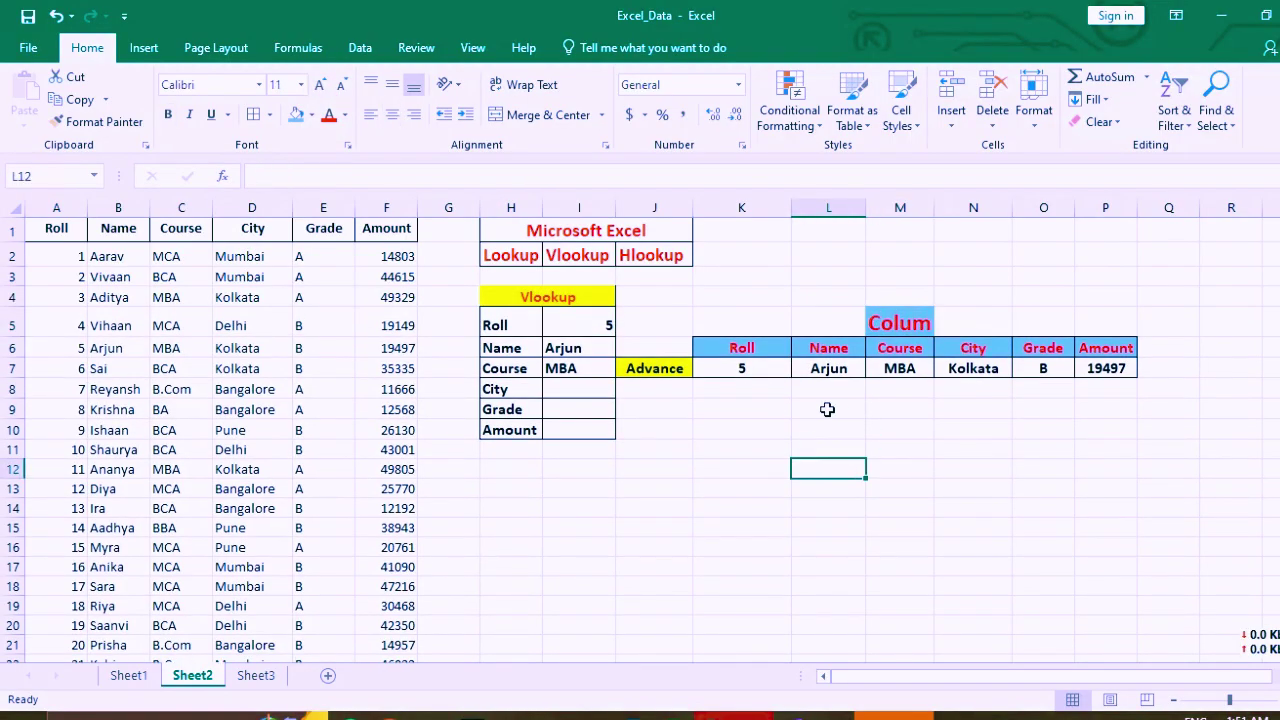
Step: Enter the label "Colums" in cell M8 below the Course value of the Advance table
{"action": "left_click", "coordinate": [897, 392]}
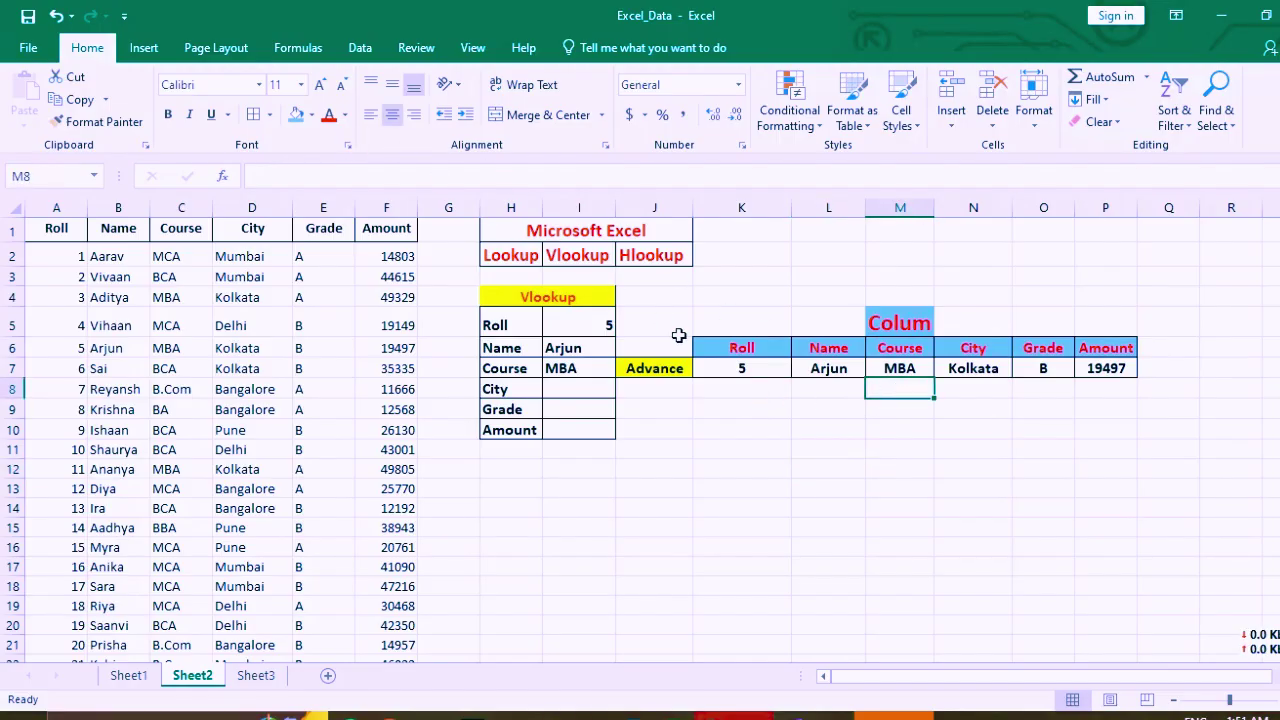
{"action": "type", "text": "c"}
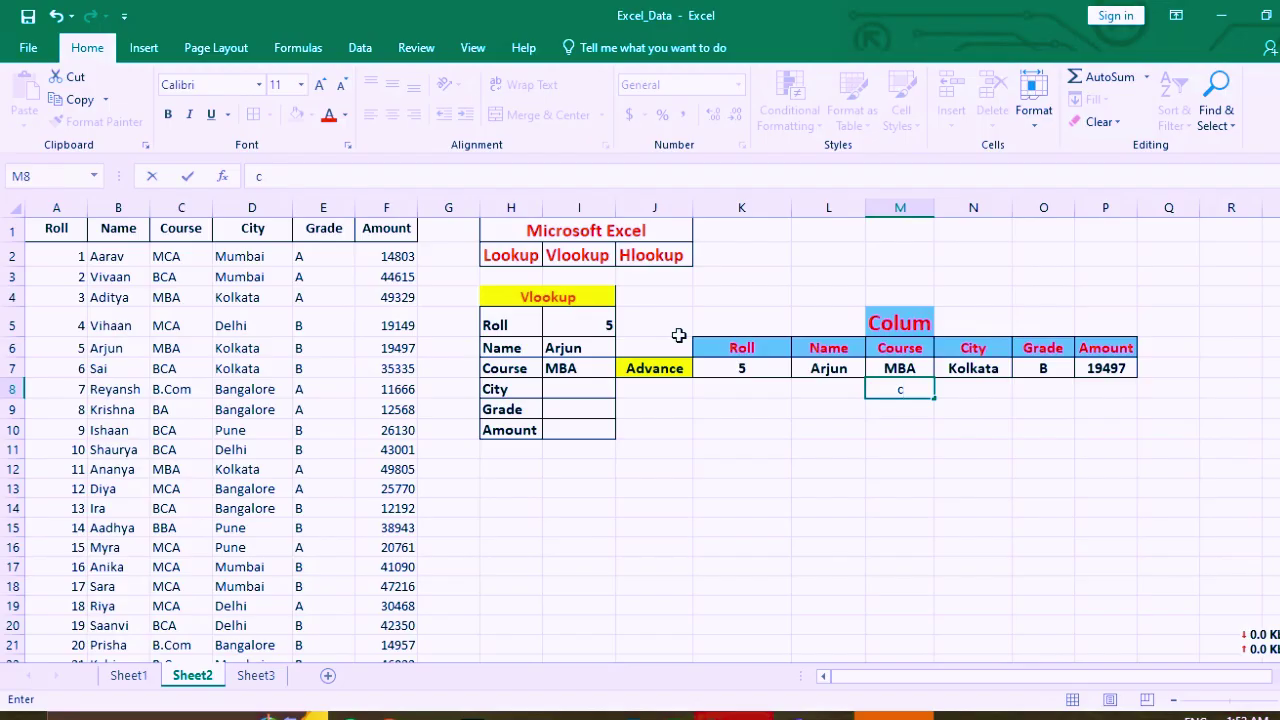
{"action": "type", "text": "colums"}
{"action": "left_click", "coordinate": [945, 432]}
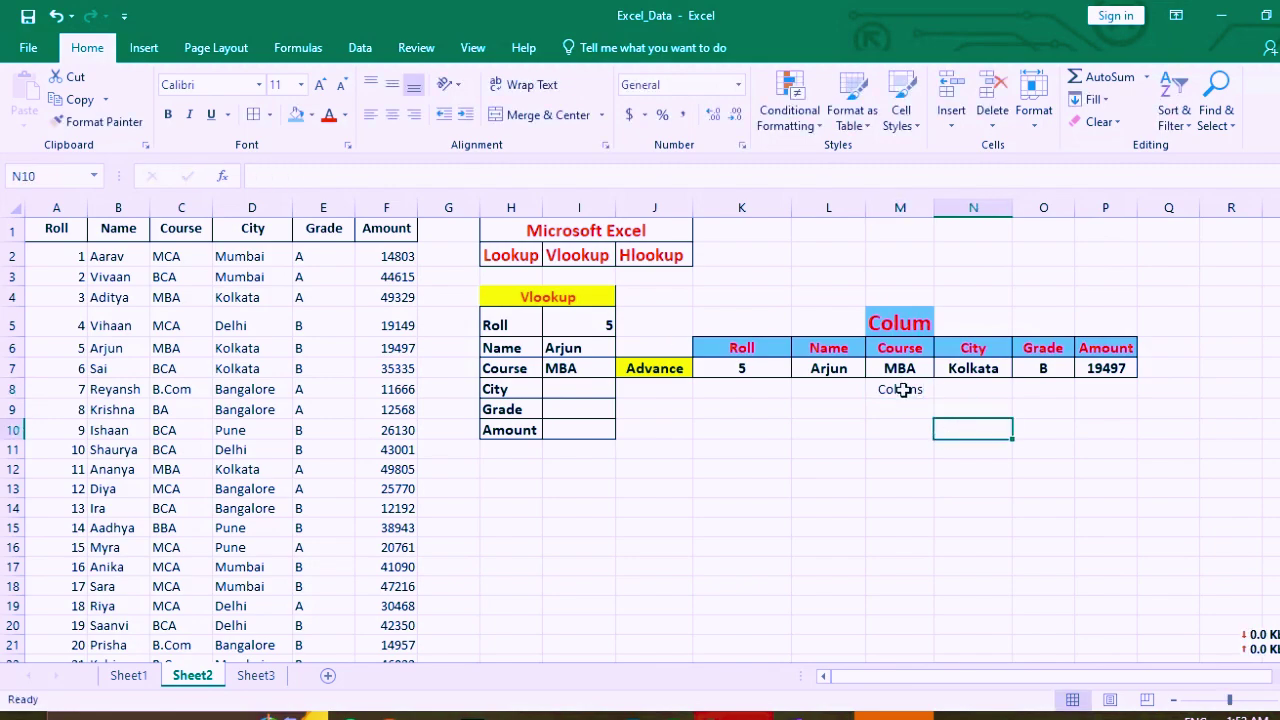
Step: Format the "Colums" label in M8 as bold, size 14, red text with a blue fill
{"action": "left_click", "coordinate": [900, 389]}
{"action": "left_click", "coordinate": [168, 114]}
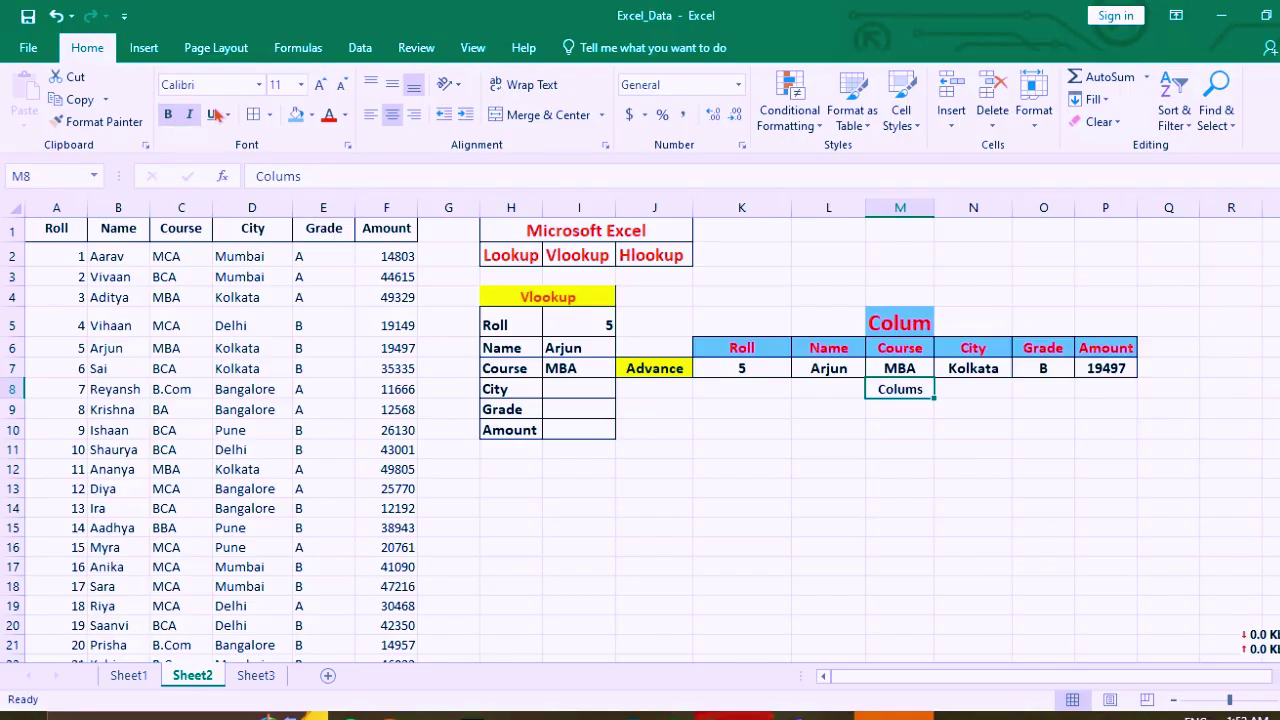
{"action": "left_click", "coordinate": [319, 84]}
{"action": "left_click", "coordinate": [319, 84]}
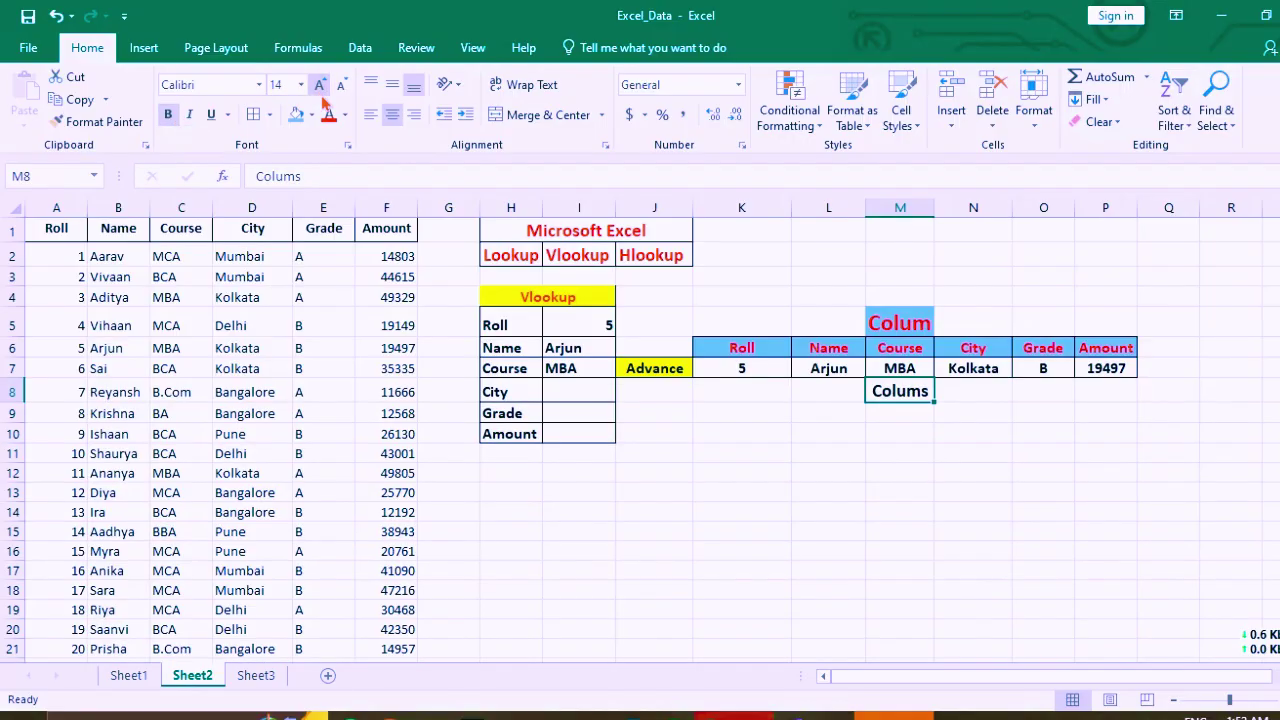
{"action": "left_click", "coordinate": [296, 115]}
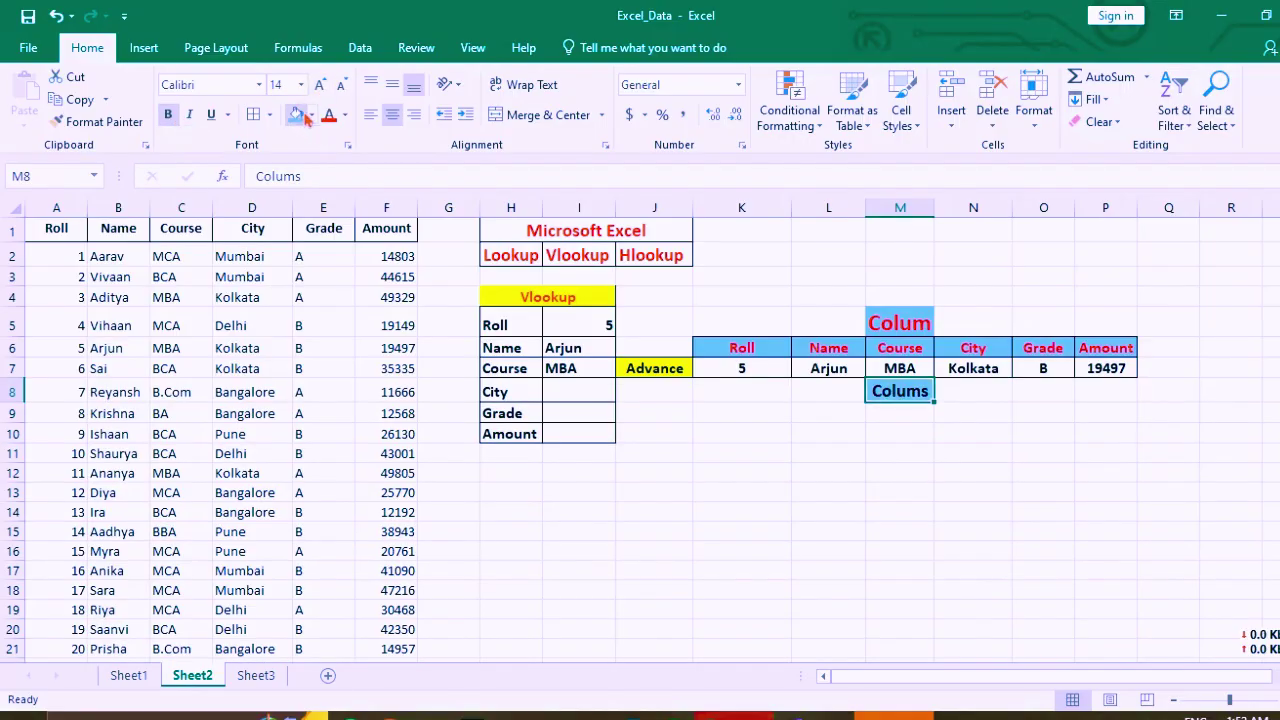
{"action": "left_click", "coordinate": [329, 115]}
{"action": "left_click", "coordinate": [781, 466]}
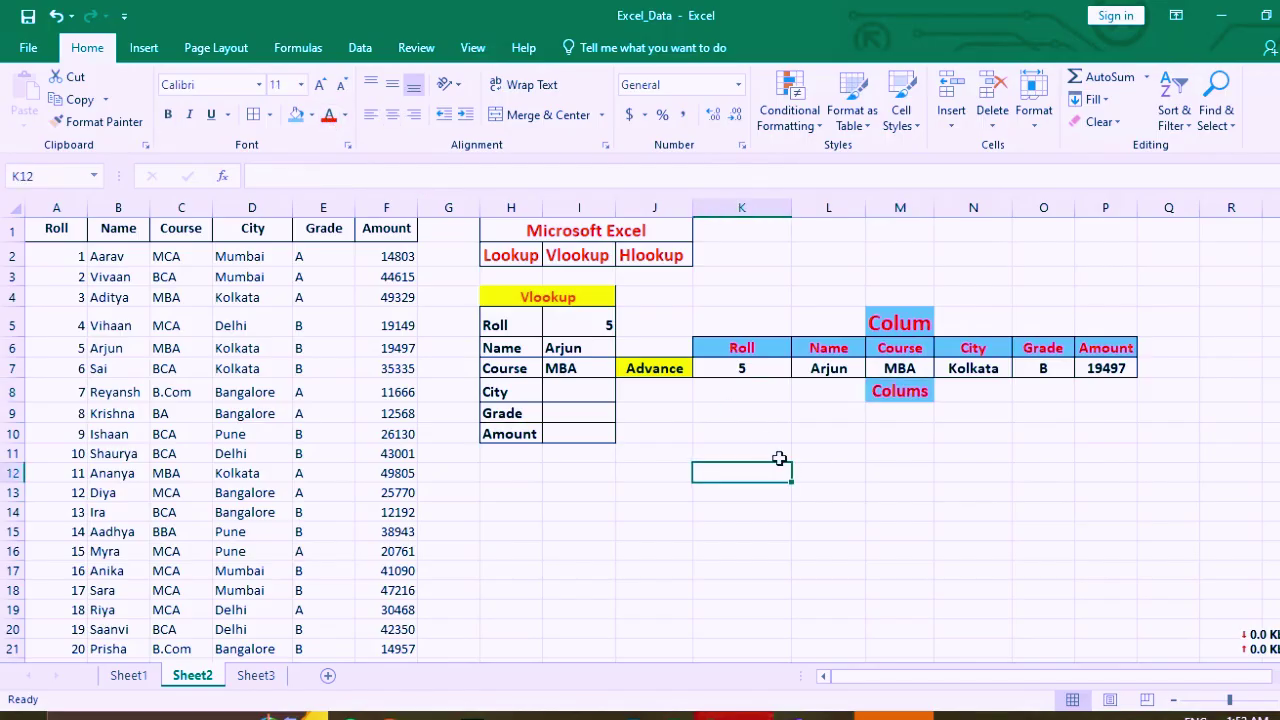
{"action": "left_click", "coordinate": [746, 417]}
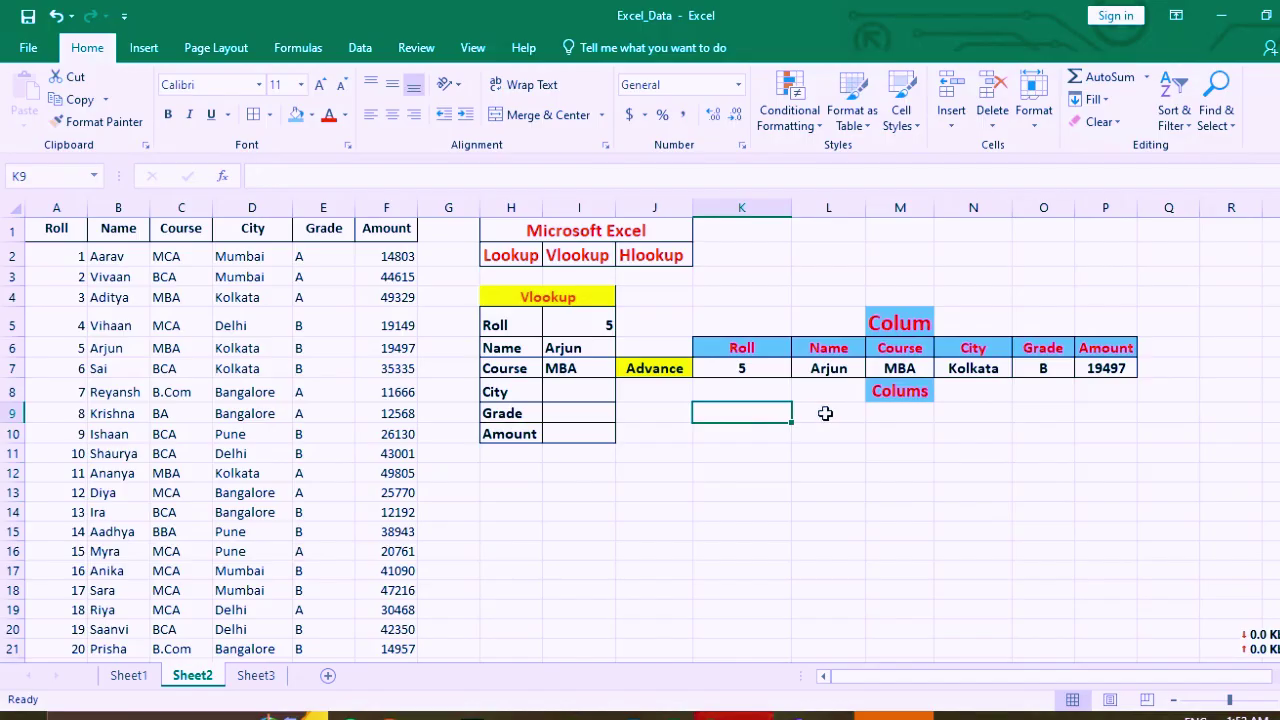
{"action": "left_click", "coordinate": [889, 413]}
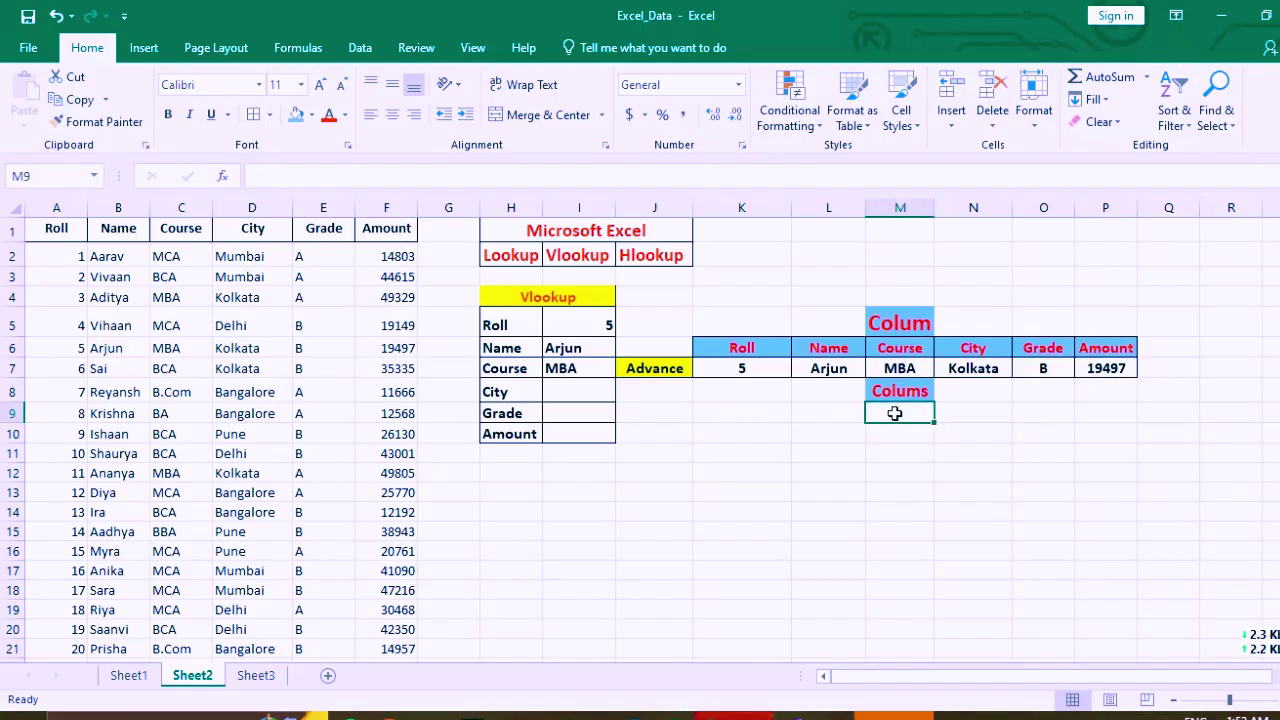
{"action": "left_click", "coordinate": [966, 410]}
{"action": "left_click", "coordinate": [1068, 414]}
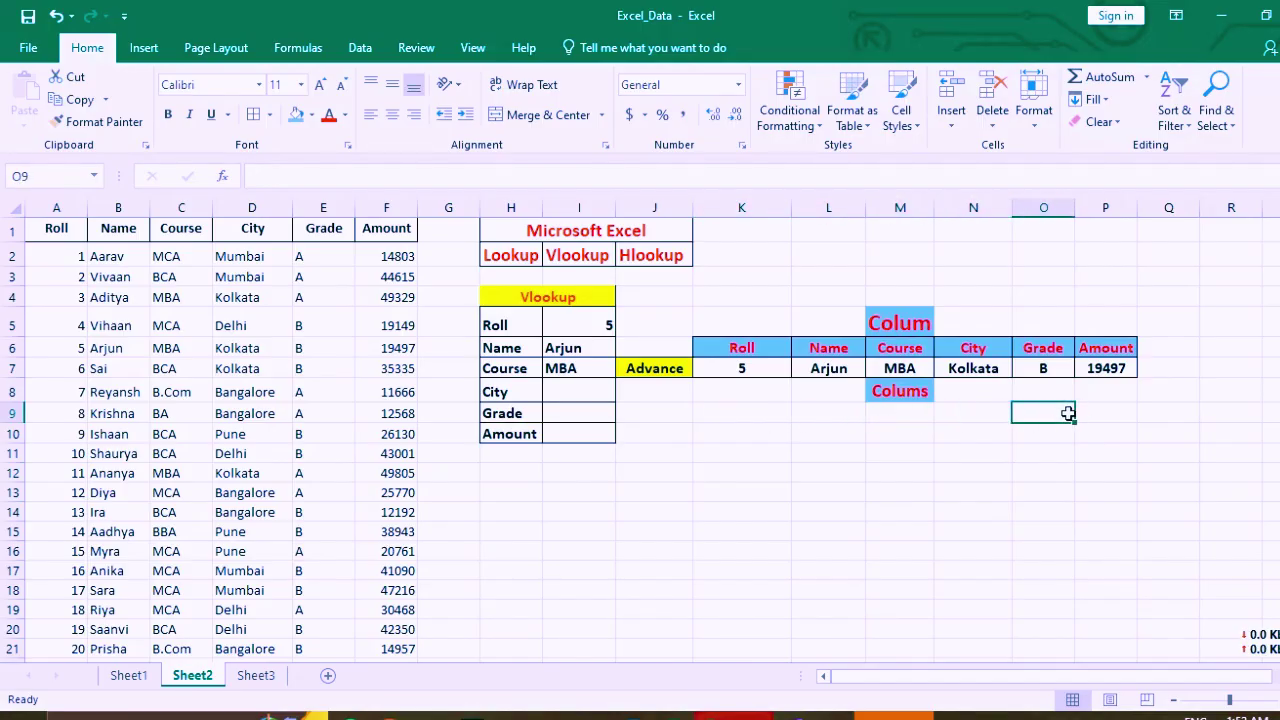
{"action": "left_click", "coordinate": [1100, 413]}
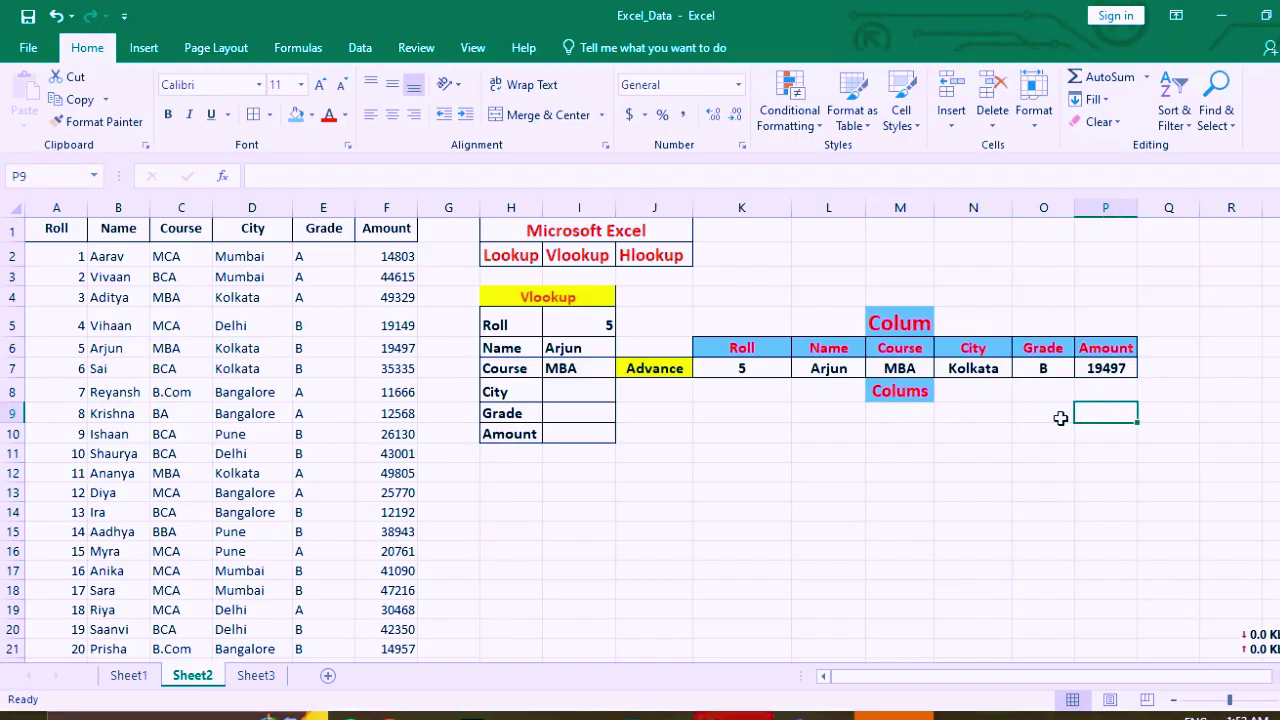
Step: Begin a VLOOKUP formula in L9 with K9 as the lookup value and columns A:F as the table array
{"action": "left_click", "coordinate": [829, 418]}
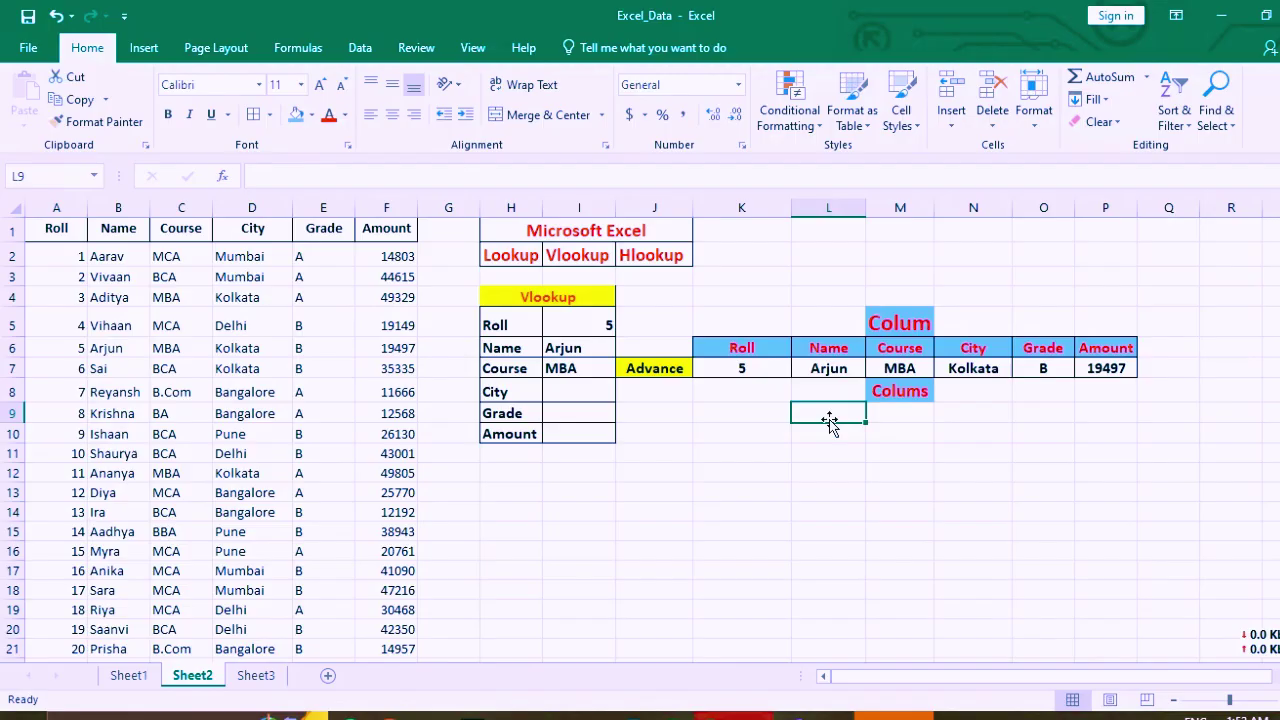
{"action": "type", "text": "="}
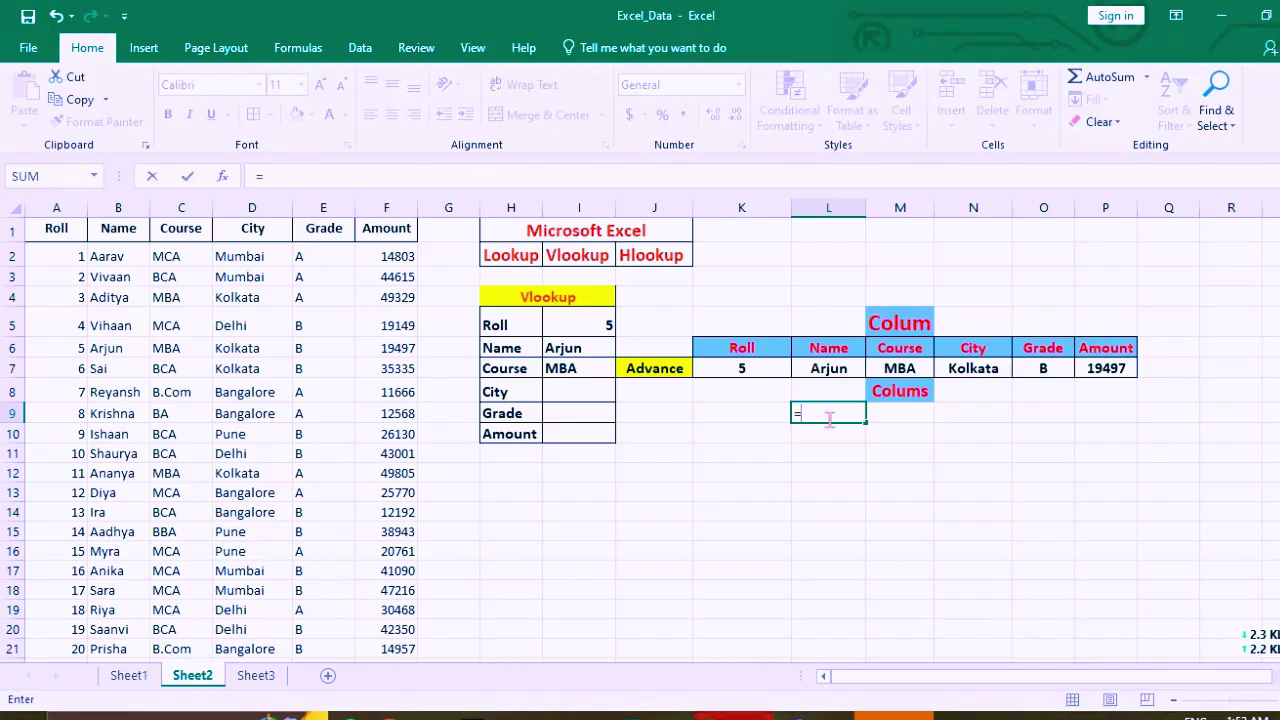
{"action": "type", "text": "vl"}
{"action": "key", "text": "Tab"}
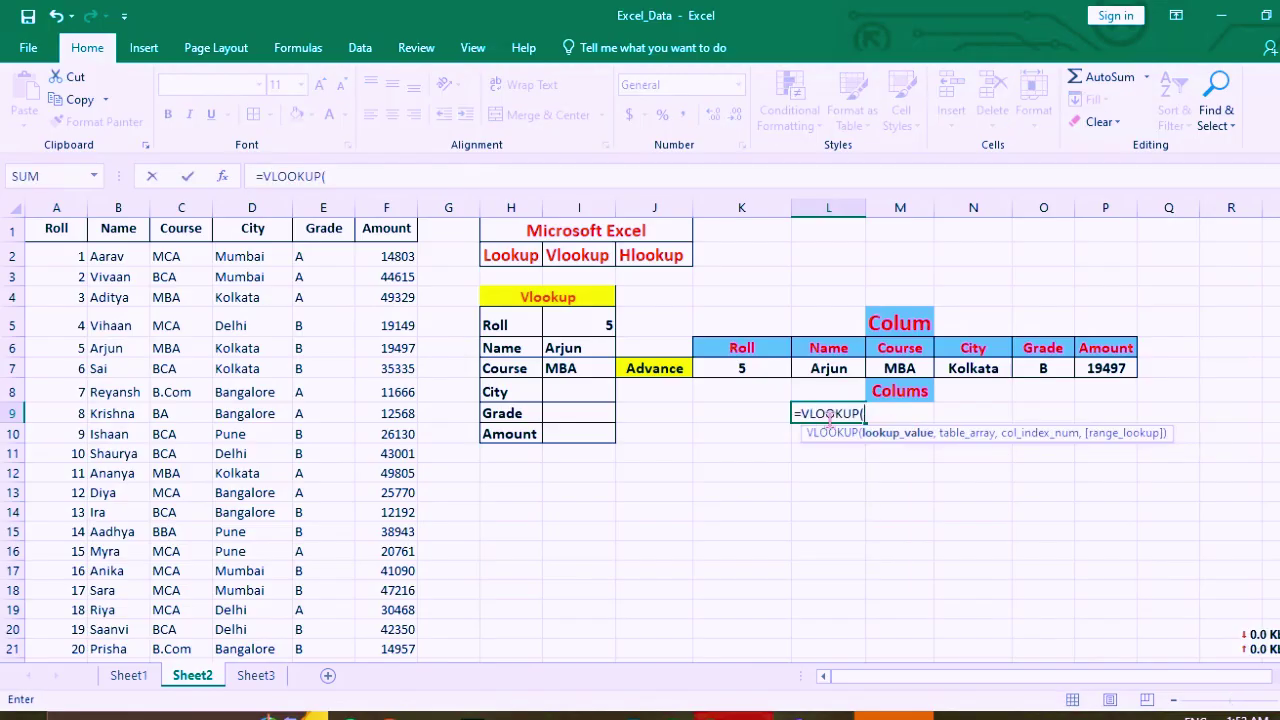
{"action": "left_click", "coordinate": [729, 411]}
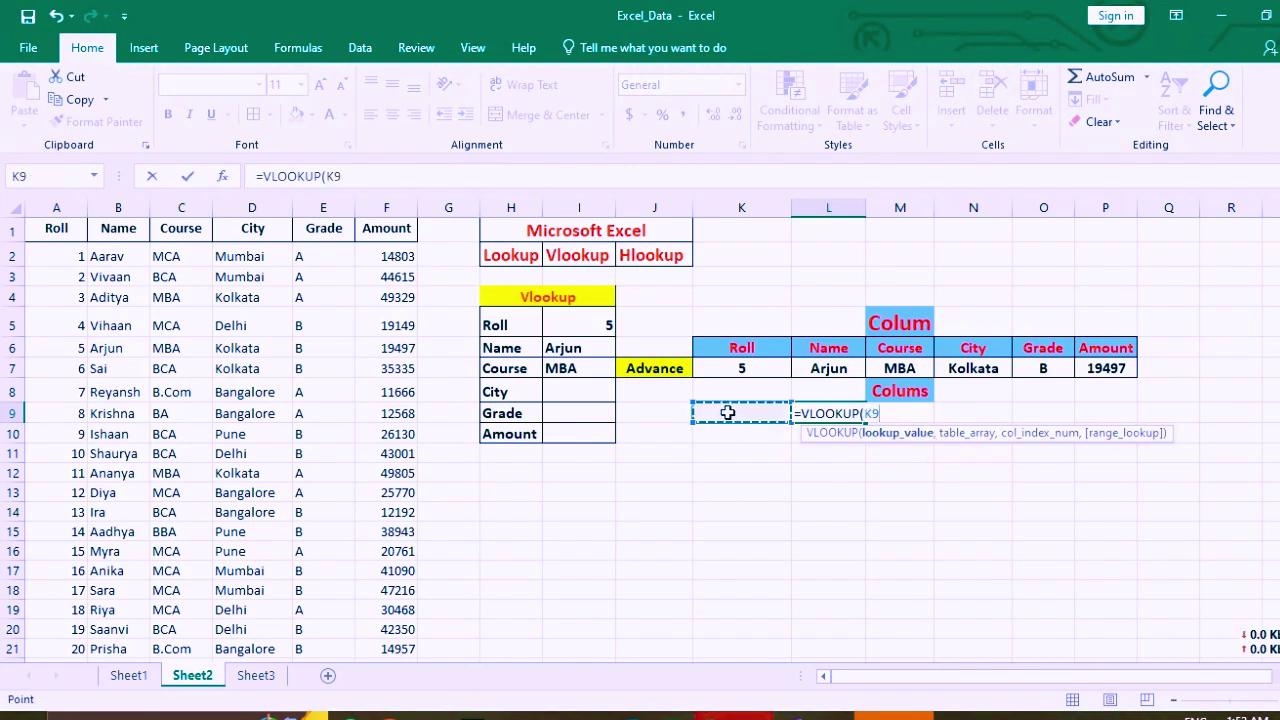
{"action": "type", "text": ","}
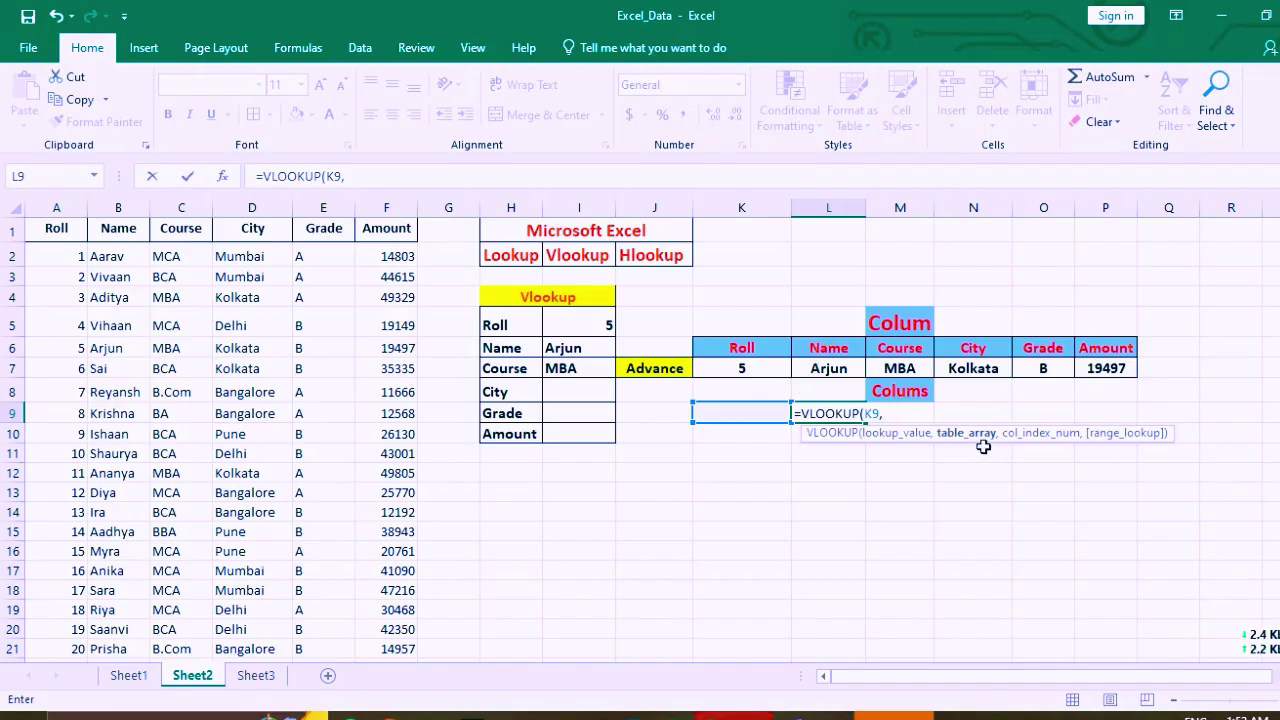
{"action": "left_click_drag", "start_coordinate": [57, 206], "coordinate": [385, 204]}
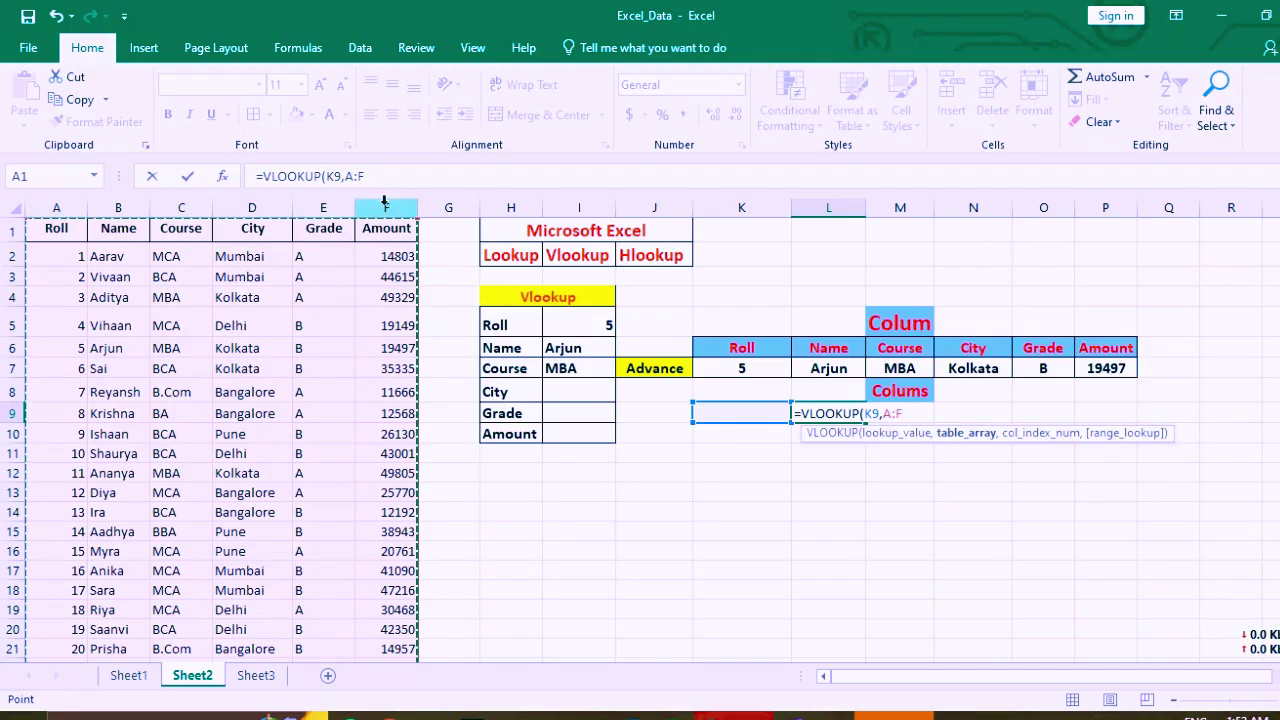
{"action": "type", "text": ","}
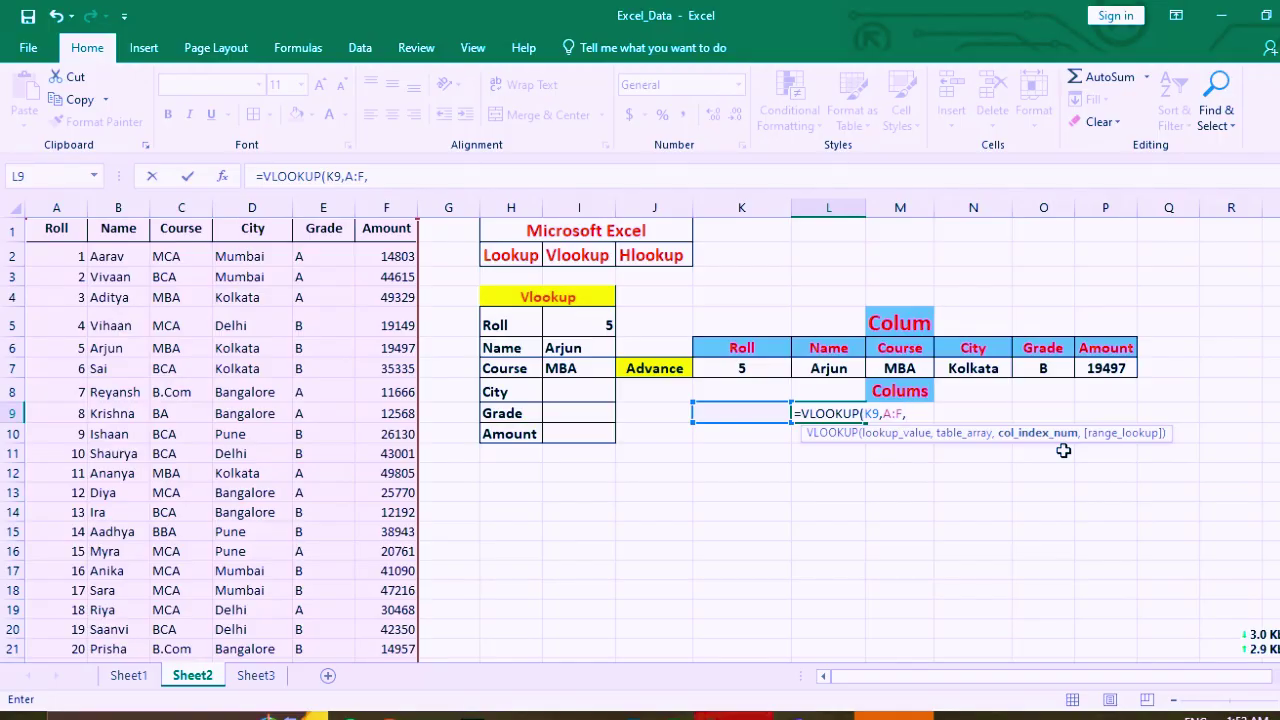
Step: Complete the L9 formula with COLUMNS(B1:C1) as the column index and 0 for an exact match
{"action": "type", "text": "co"}
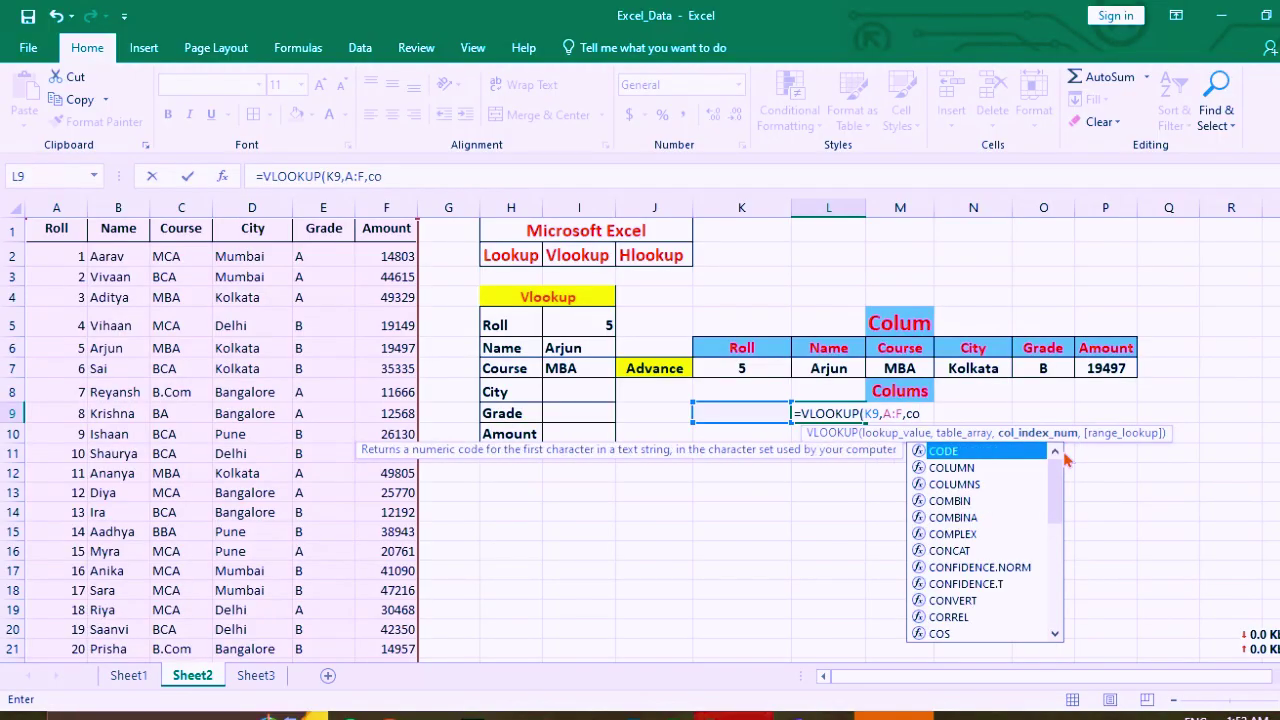
{"action": "type", "text": "l"}
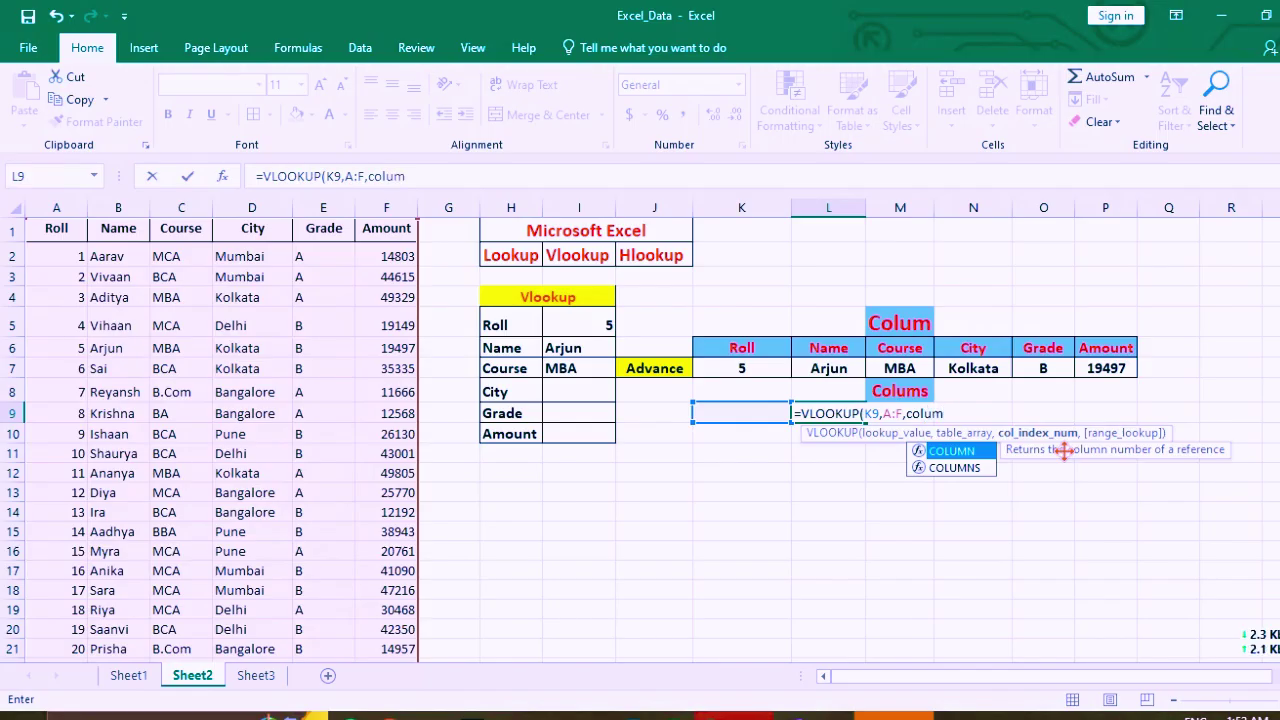
{"action": "type", "text": "umns"}
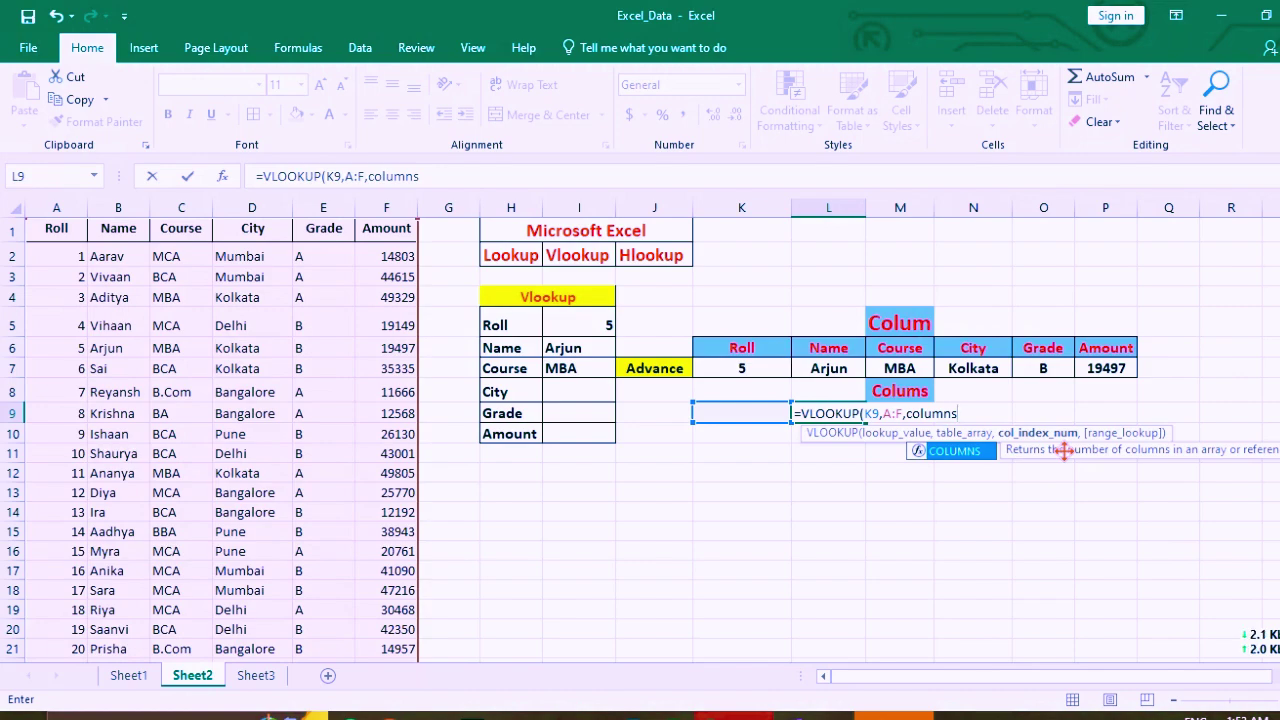
{"action": "type", "text": "("}
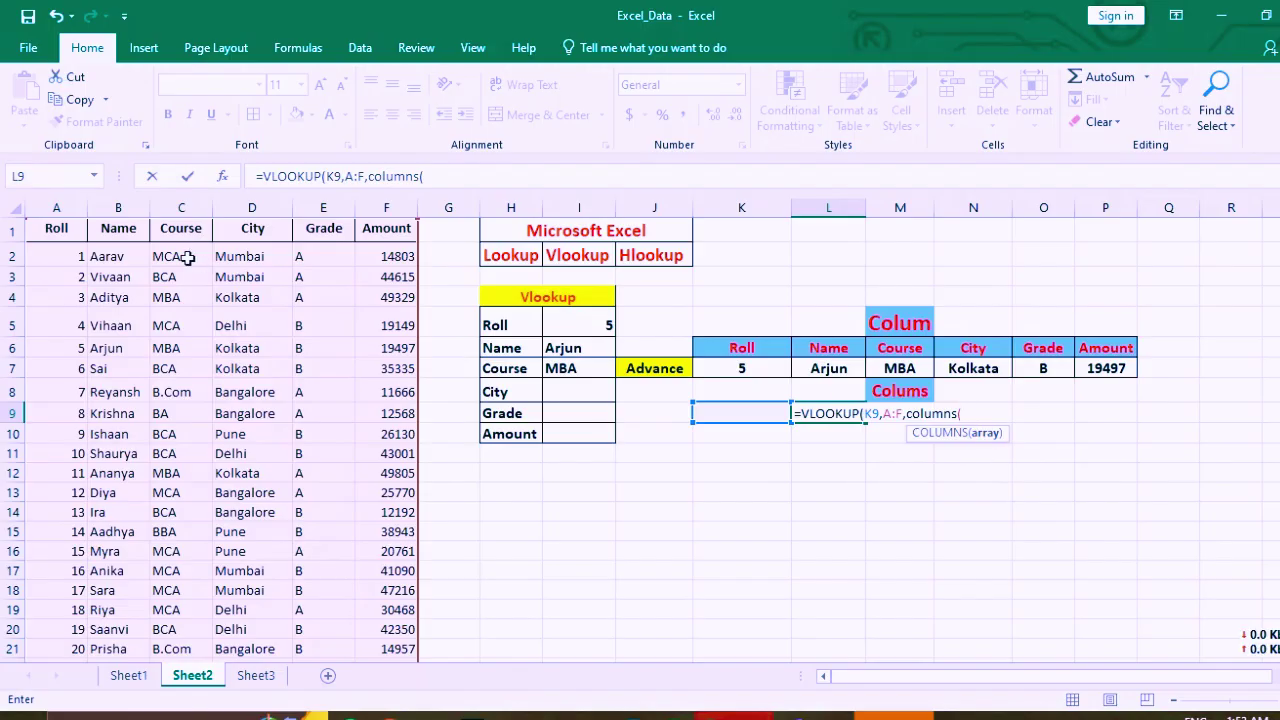
{"action": "left_click_drag", "start_coordinate": [118, 233], "coordinate": [178, 233]}
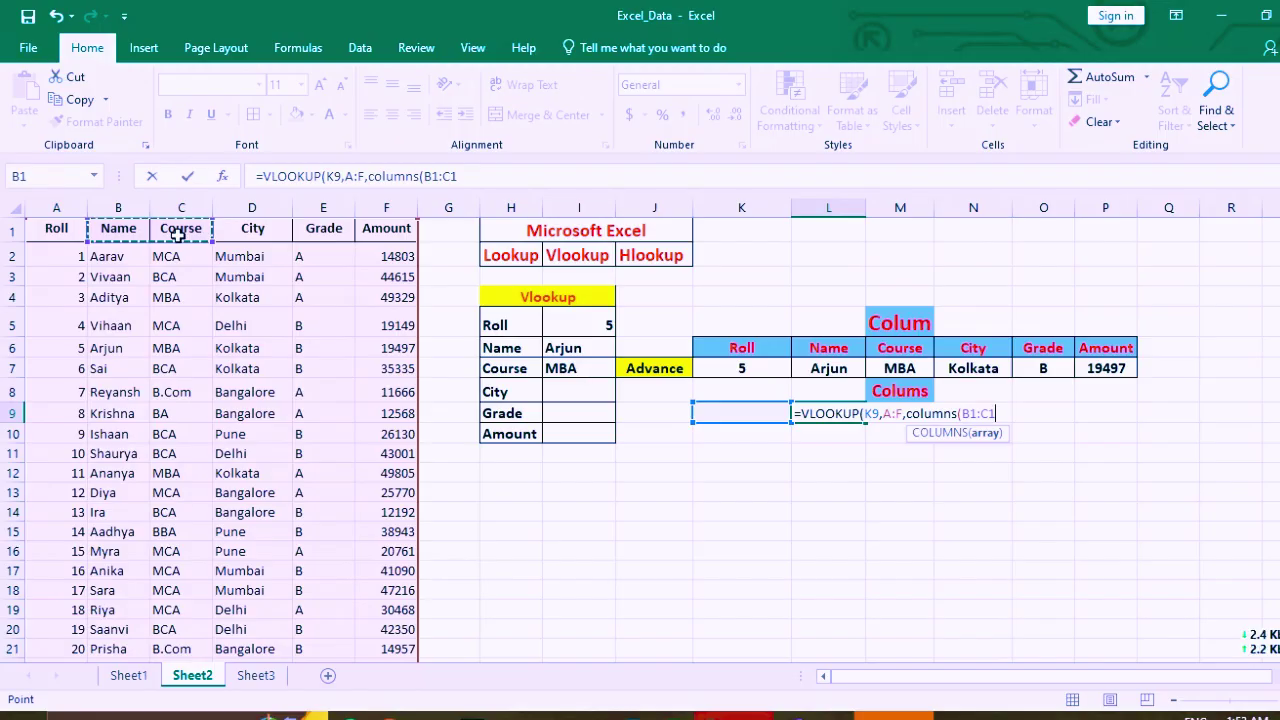
{"action": "type", "text": ")"}
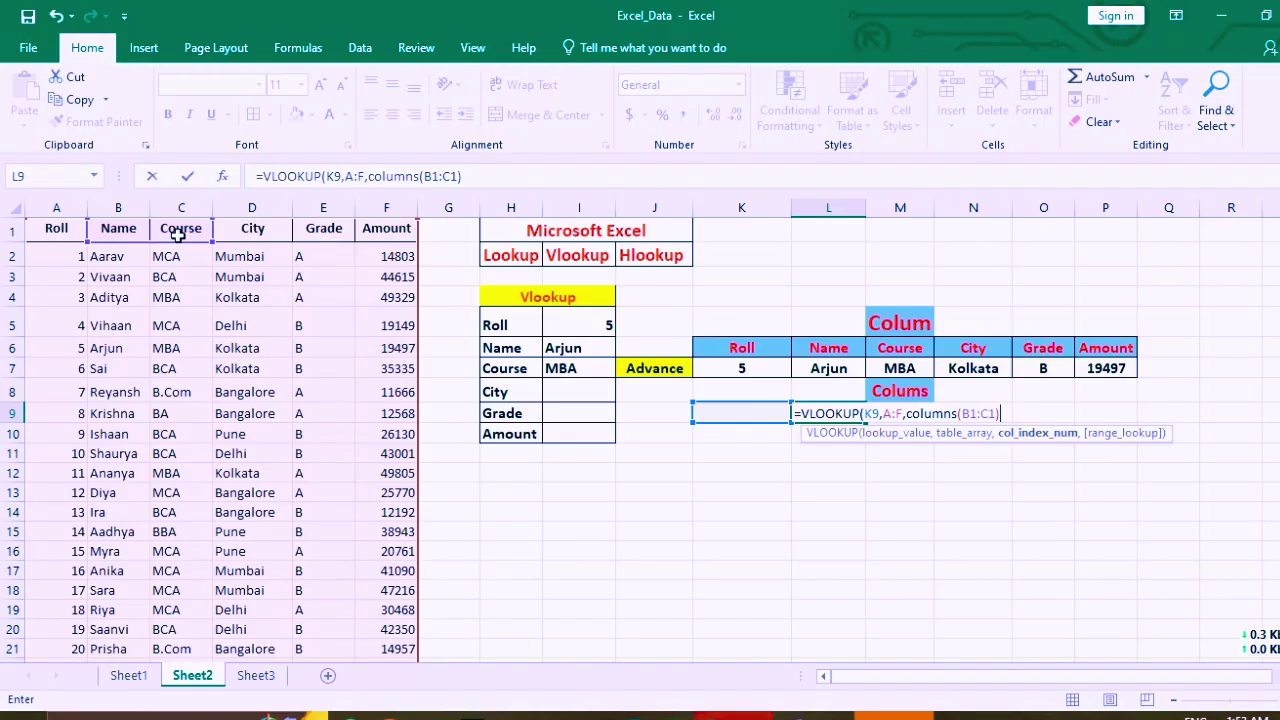
{"action": "type", "text": ","}
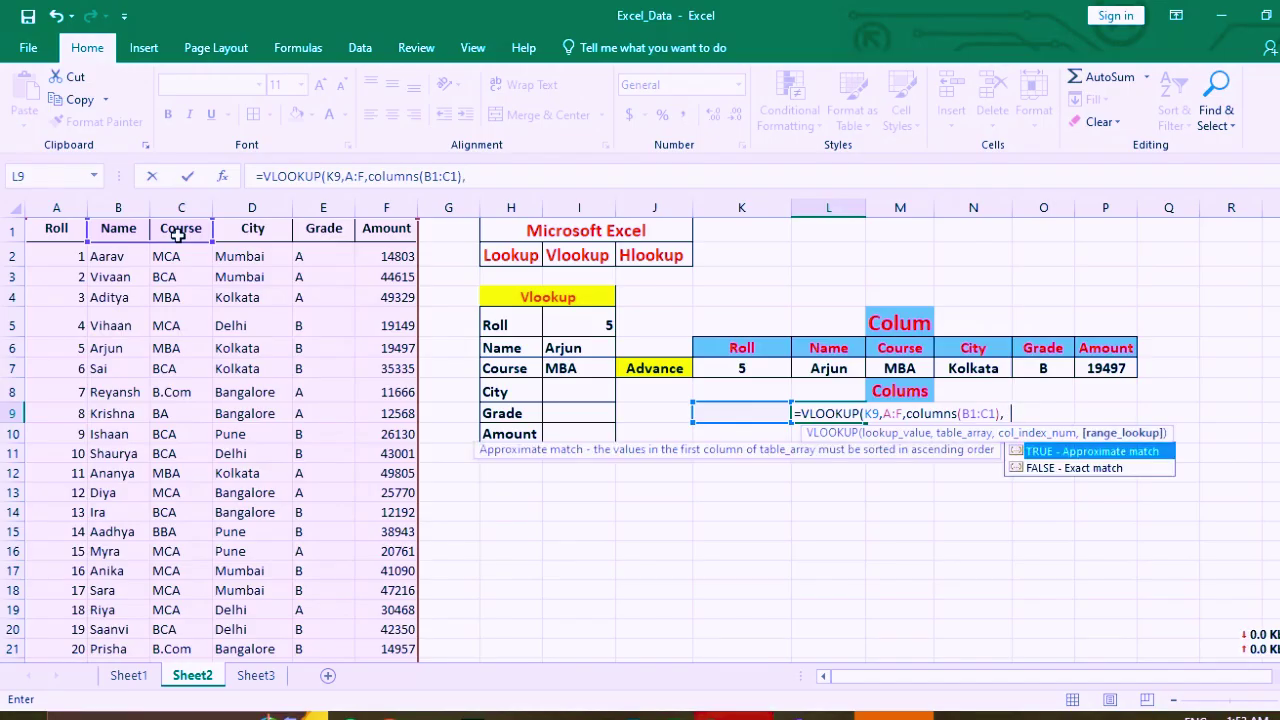
{"action": "type", "text": "0)"}
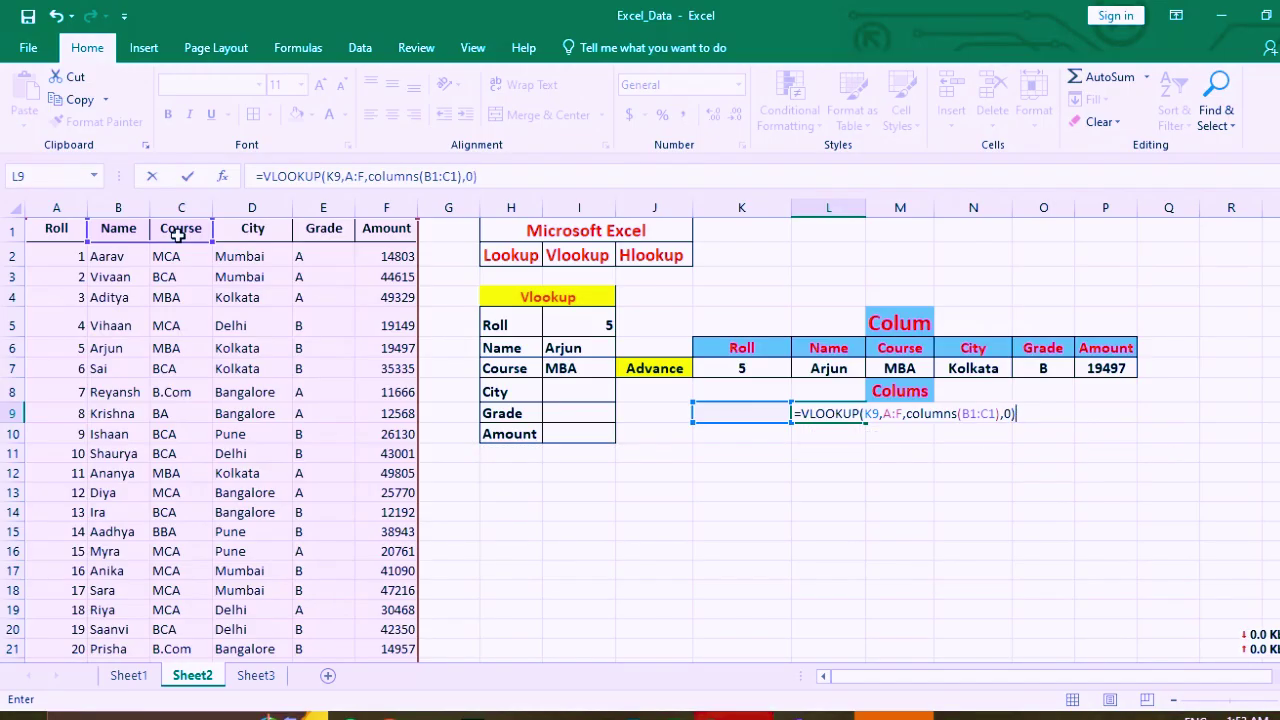
Step: Make the K9 and A:F references in the L9 formula absolute, commit it and fill it across through P9
{"action": "left_click", "coordinate": [873, 413]}
{"action": "key", "text": "F4"}
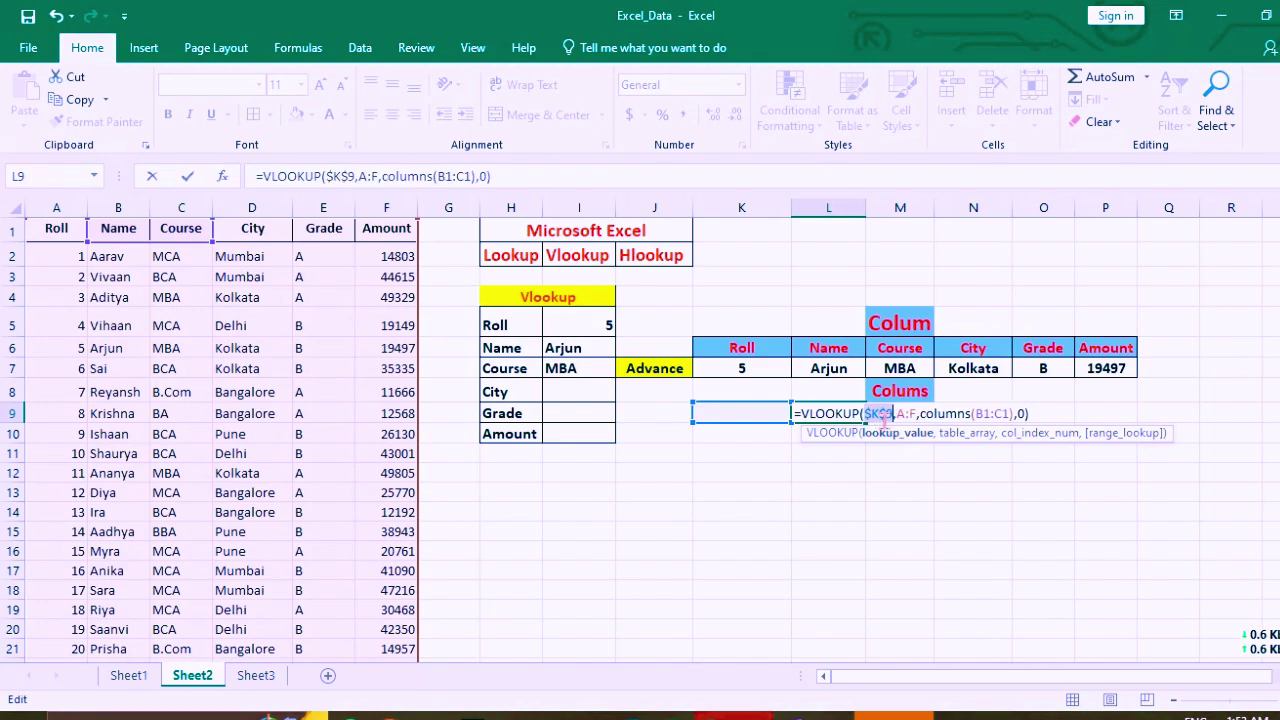
{"action": "left_click", "coordinate": [903, 414]}
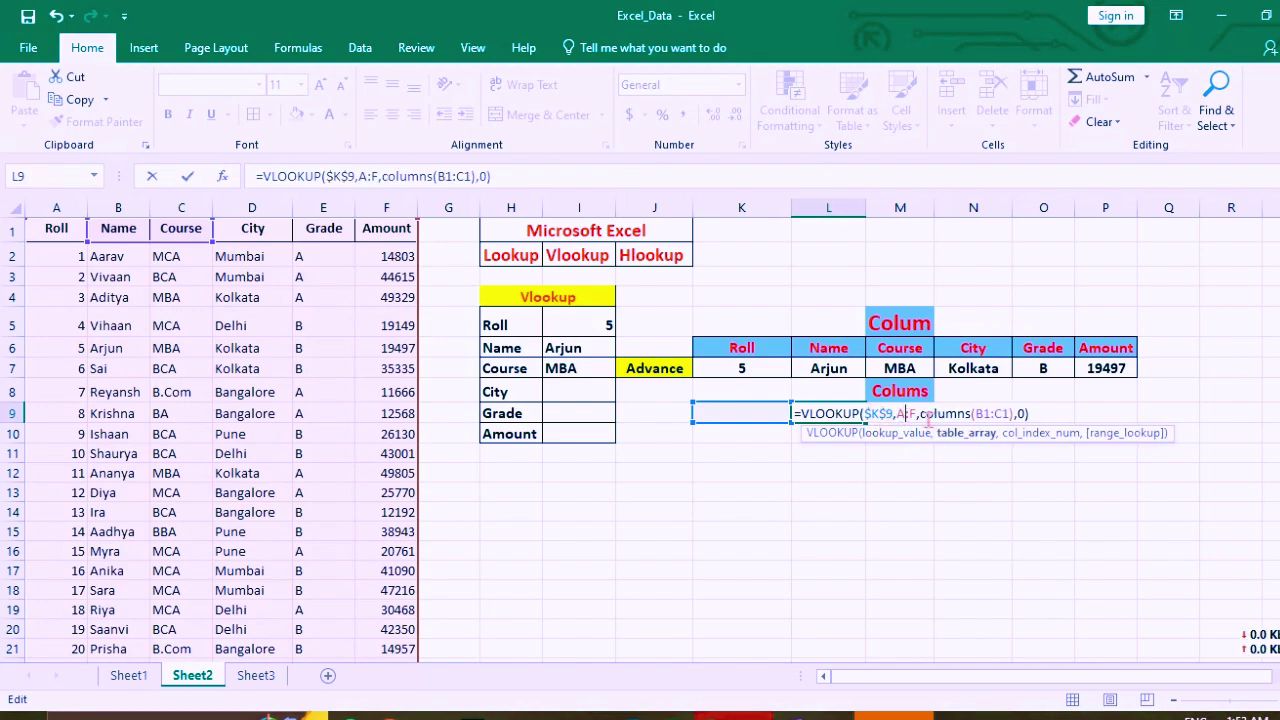
{"action": "key", "text": "F4"}
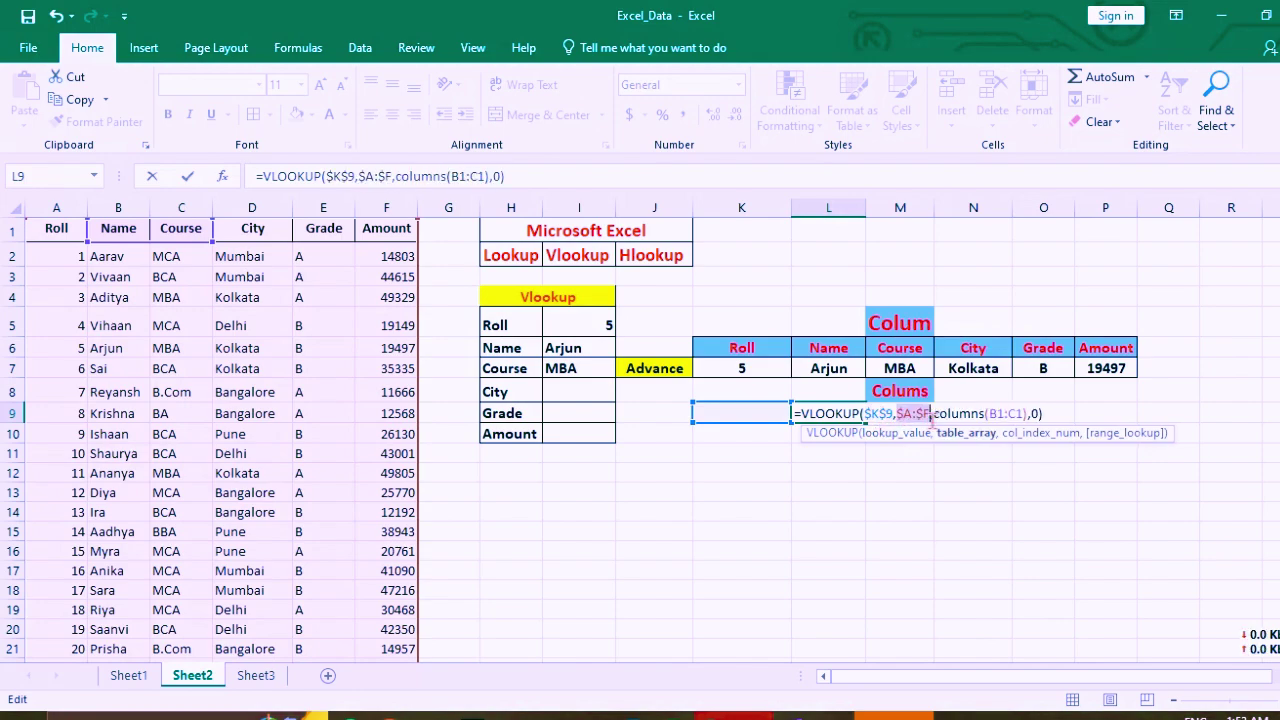
{"action": "left_click", "coordinate": [1057, 413]}
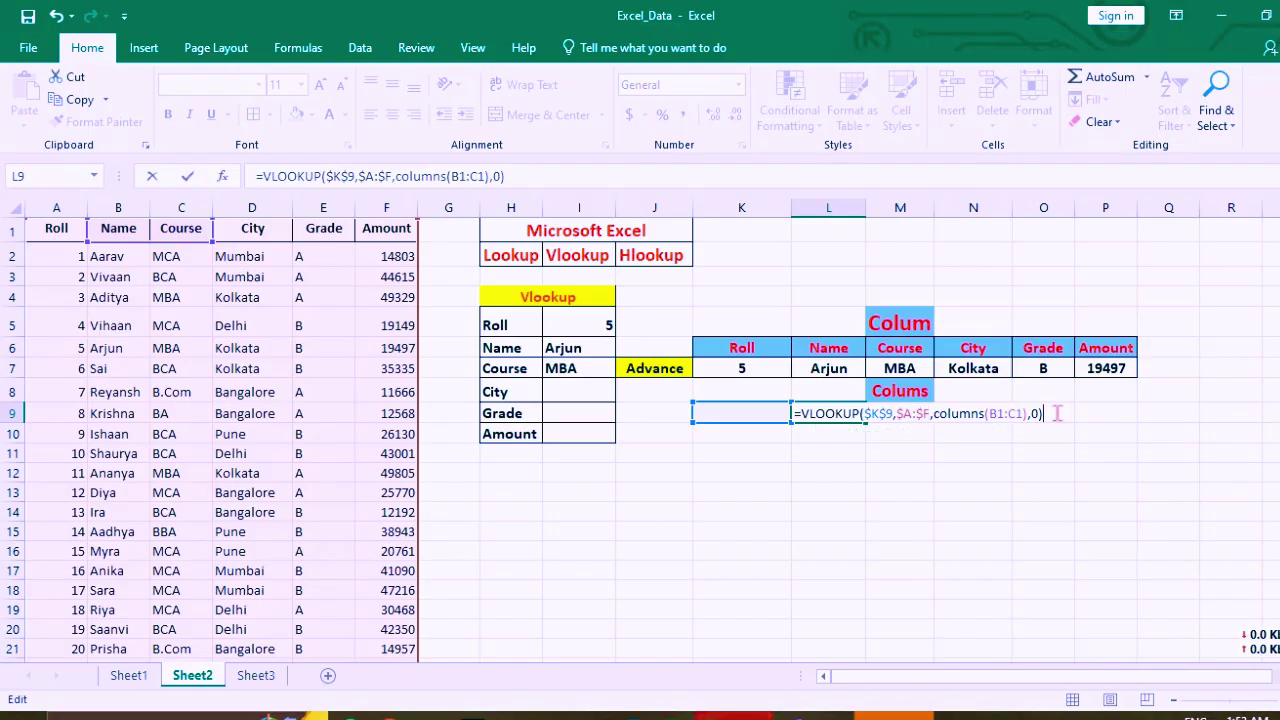
{"action": "key", "text": "Return"}
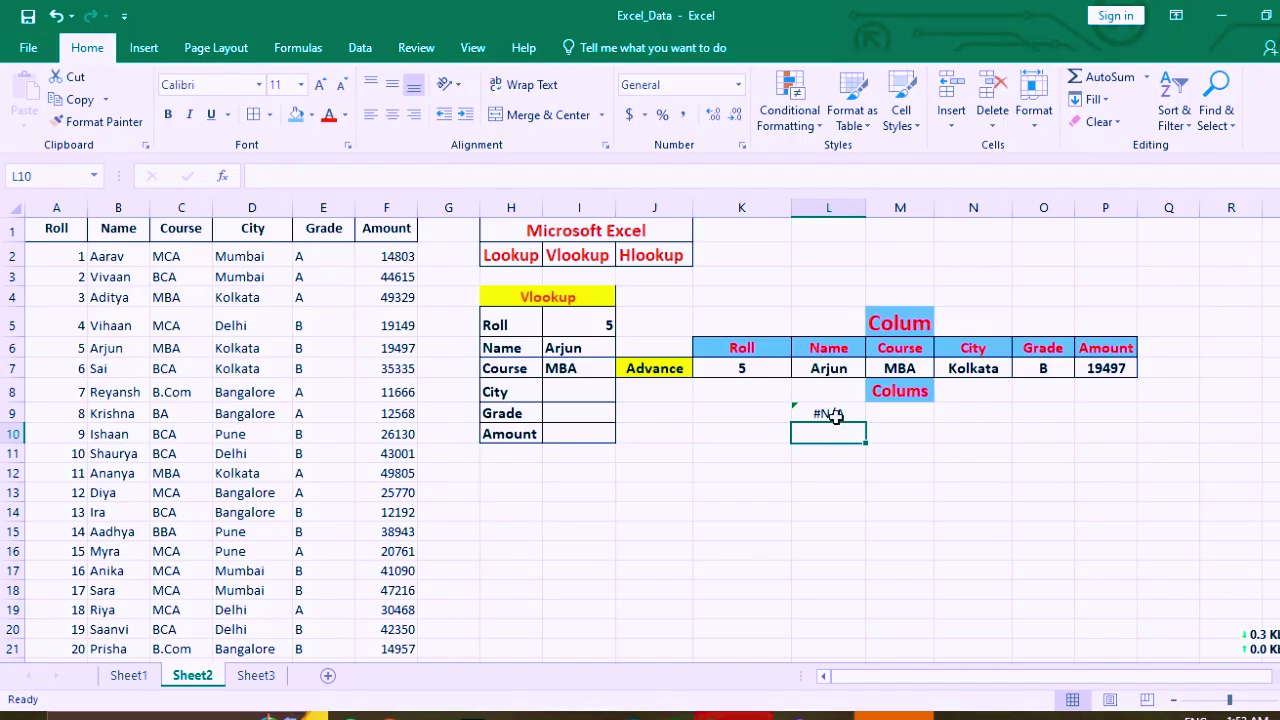
{"action": "left_click", "coordinate": [835, 416]}
{"action": "left_click_drag", "start_coordinate": [865, 425], "coordinate": [1110, 423]}
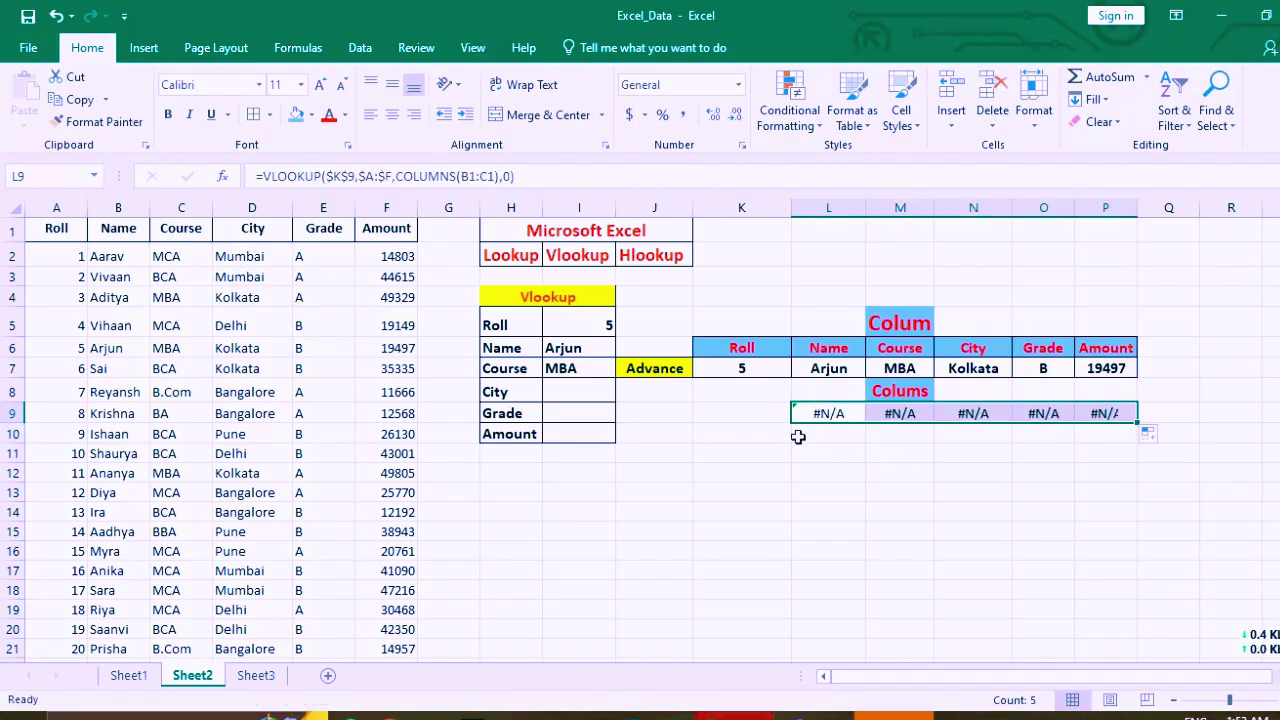
Step: Enter roll number 5 in K9 as the lookup value for the row 9 formulas
{"action": "left_click", "coordinate": [766, 413]}
{"action": "type", "text": "5"}
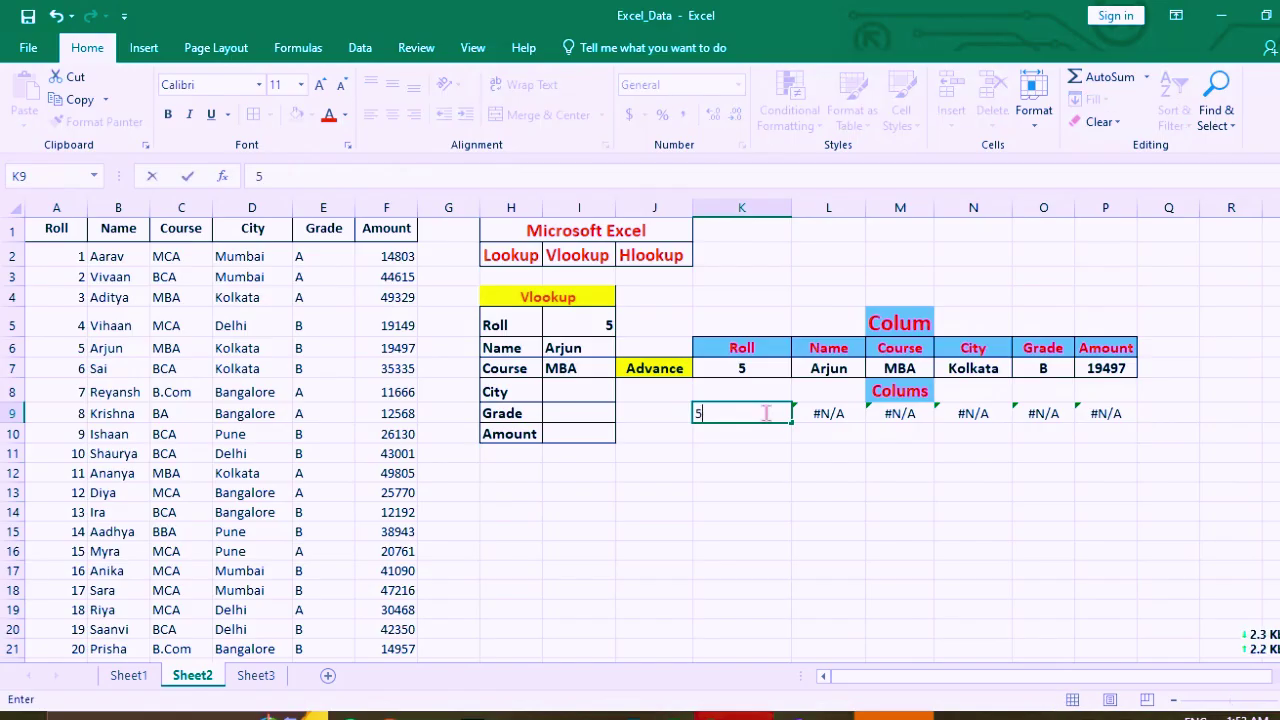
{"action": "key", "text": "Return"}
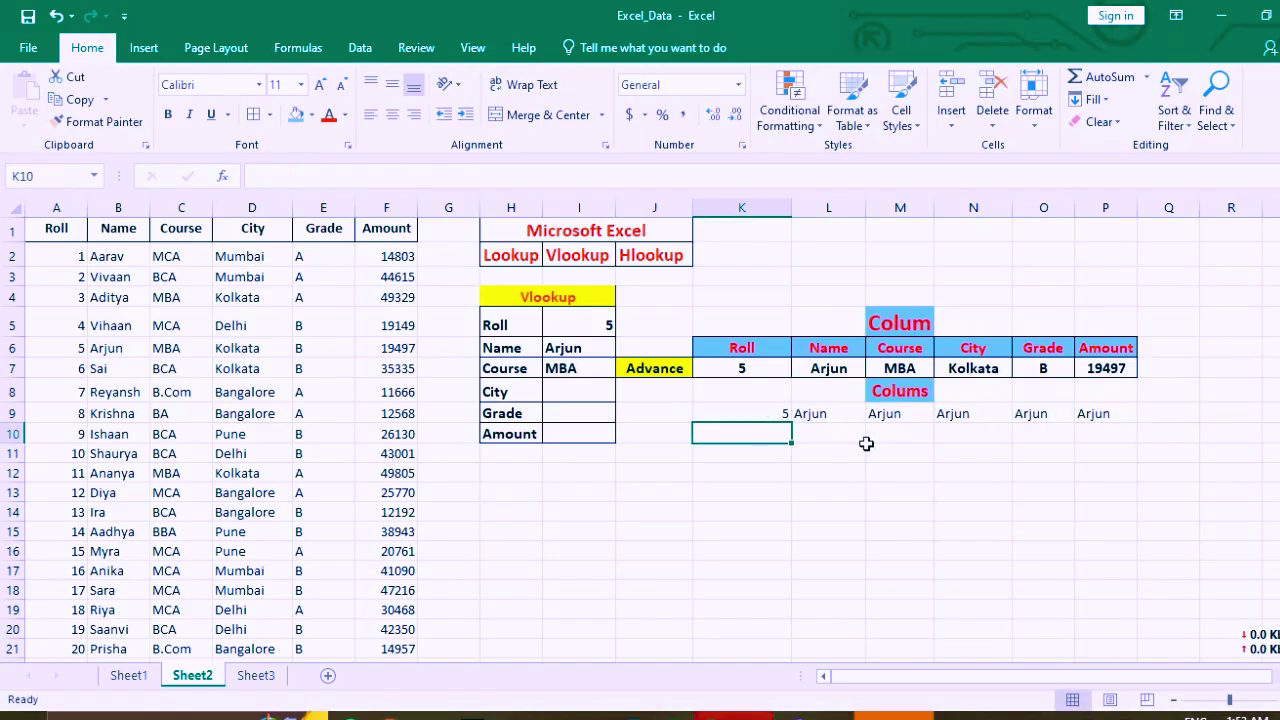
Step: Make the B1 reference in the L9 formula's COLUMNS range absolute ($B$1:C1) and refill the formula across through P9
{"action": "left_click", "coordinate": [824, 414]}
{"action": "double_click", "coordinate": [824, 414]}
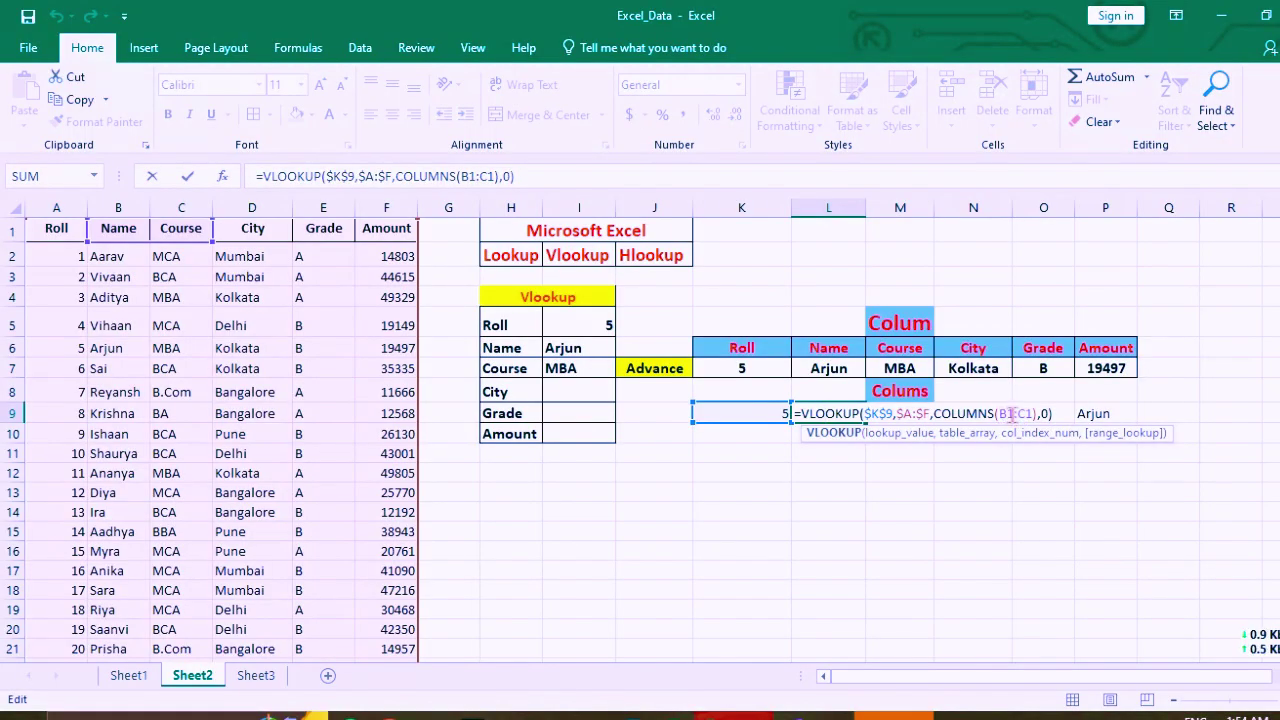
{"action": "left_click", "coordinate": [1007, 413]}
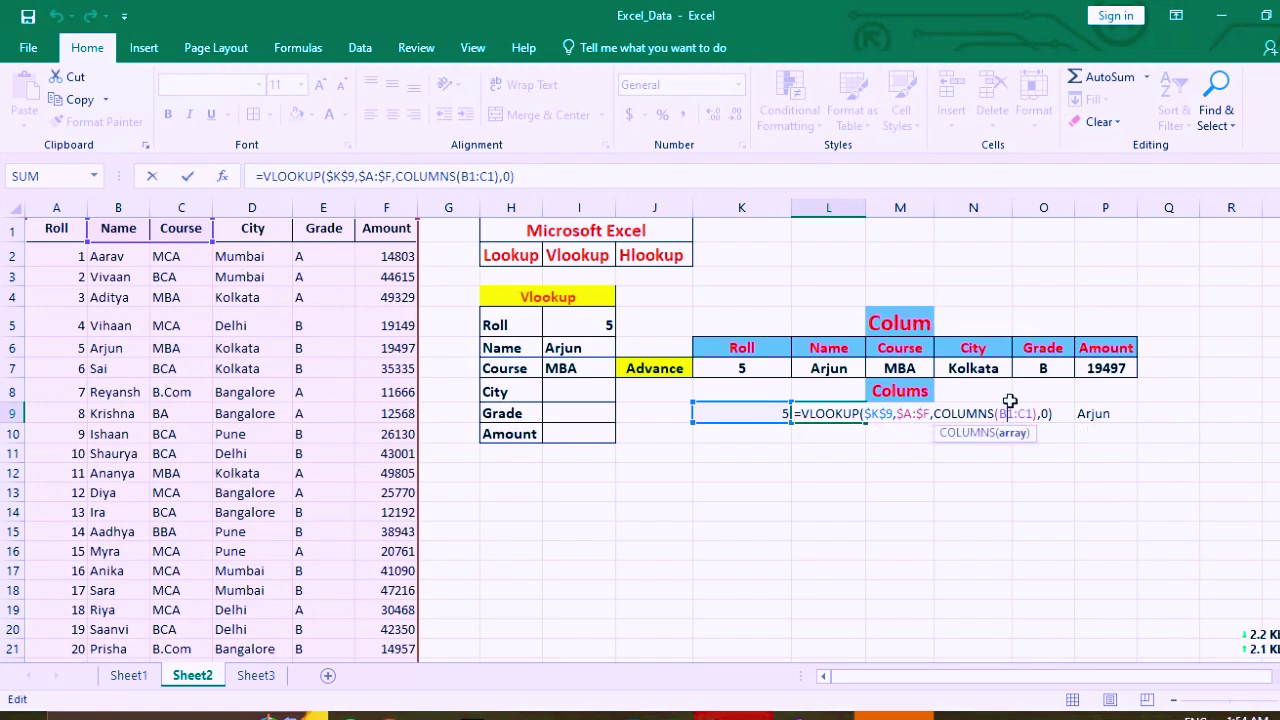
{"action": "key", "text": "F4"}
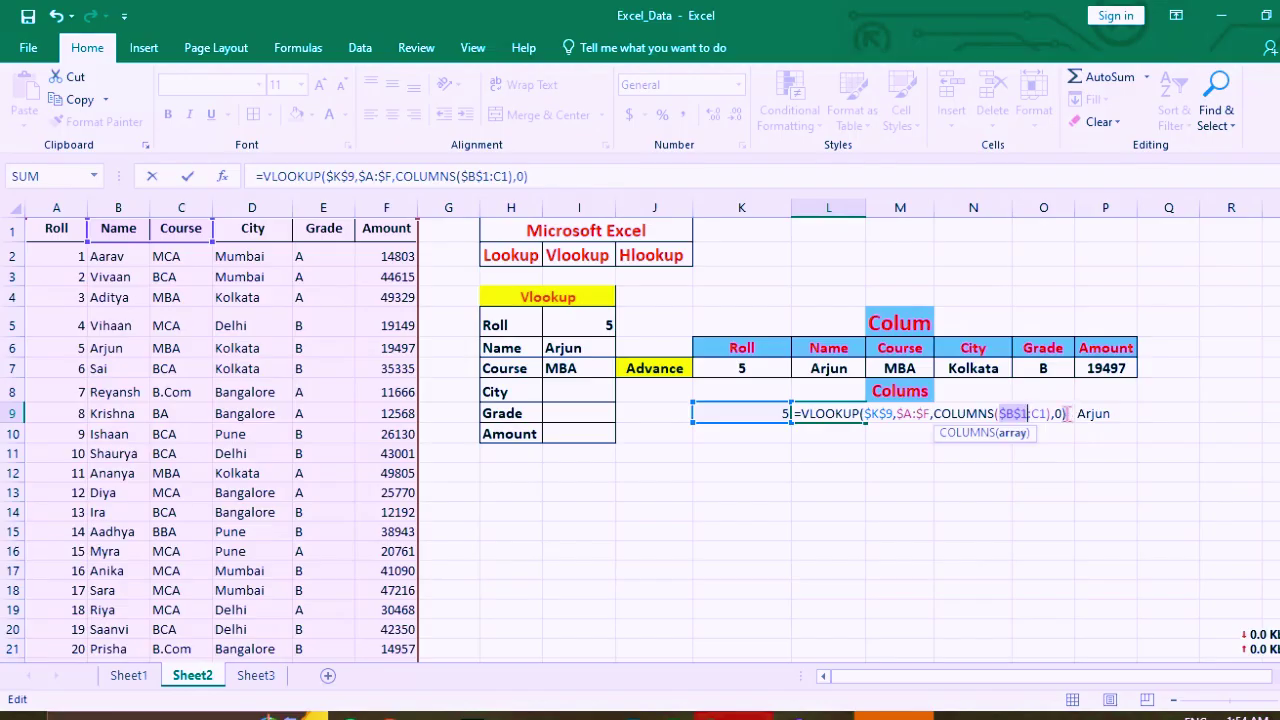
{"action": "left_click", "coordinate": [1069, 413]}
{"action": "key", "text": "Return"}
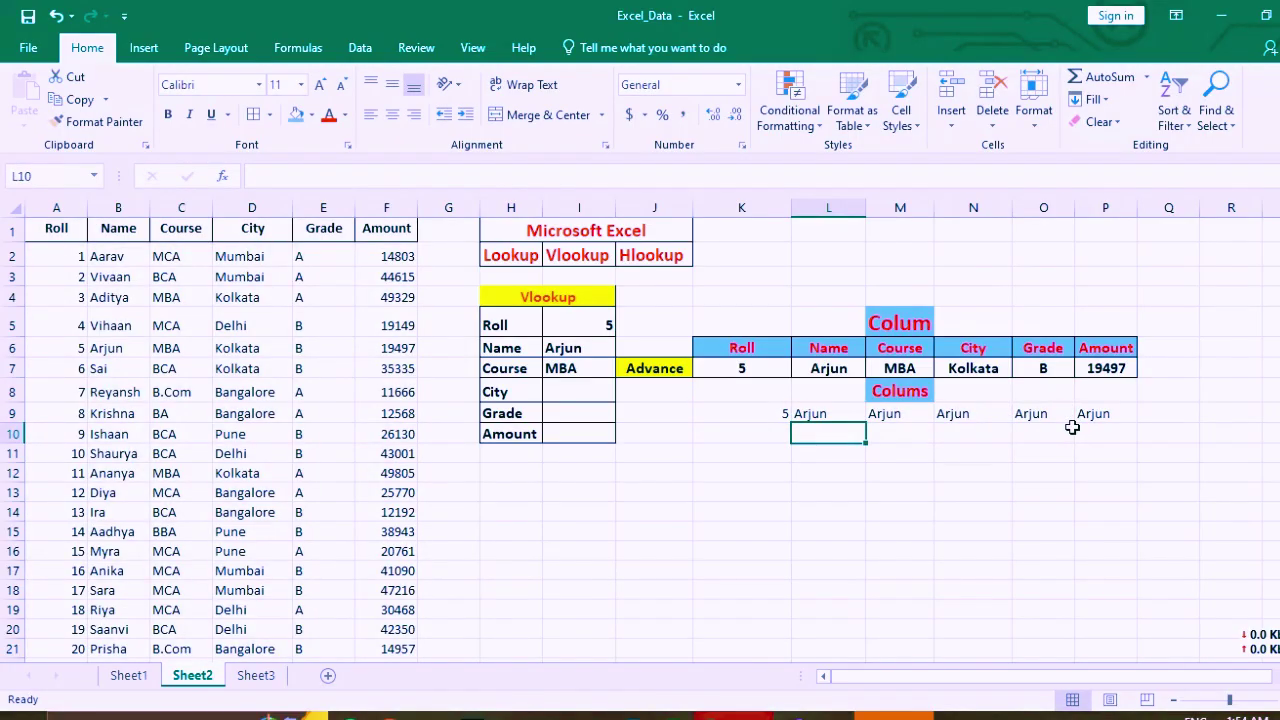
{"action": "left_click", "coordinate": [855, 418]}
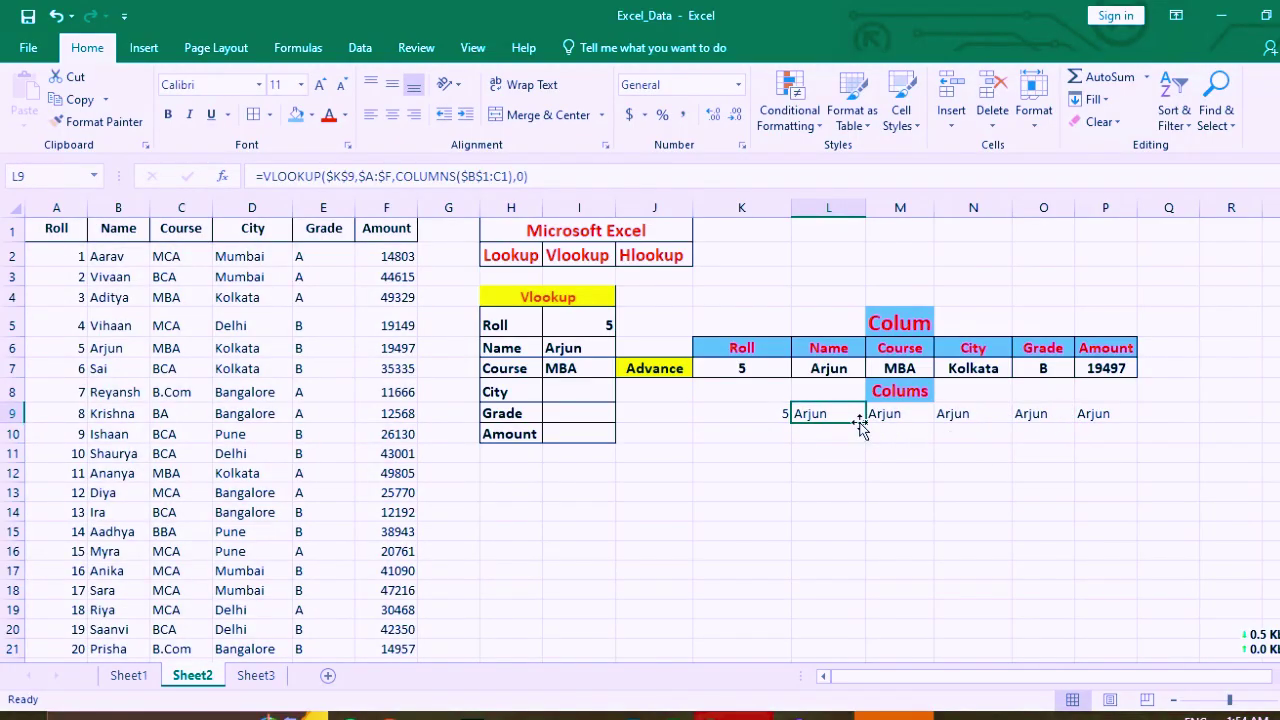
{"action": "left_click_drag", "start_coordinate": [864, 421], "coordinate": [1108, 421]}
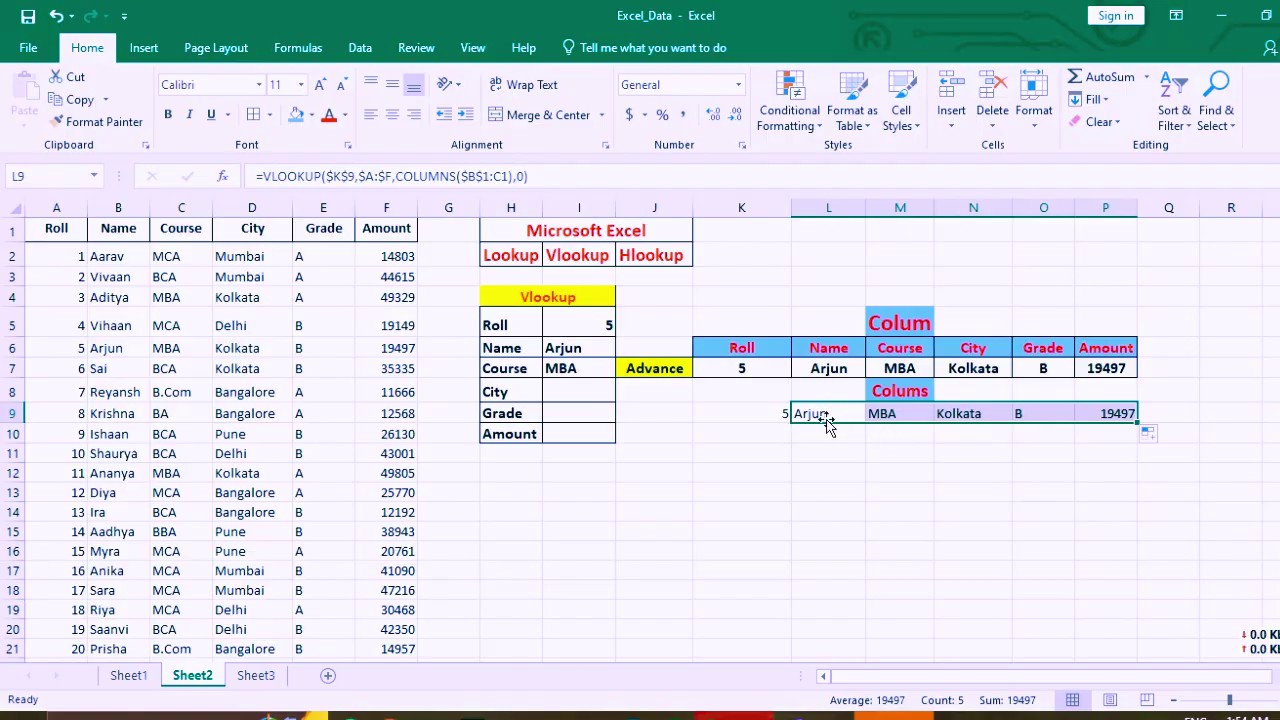
Step: Set the roll number in K9 to 6 and make the K9:P9 row bold
{"action": "left_click", "coordinate": [762, 416]}
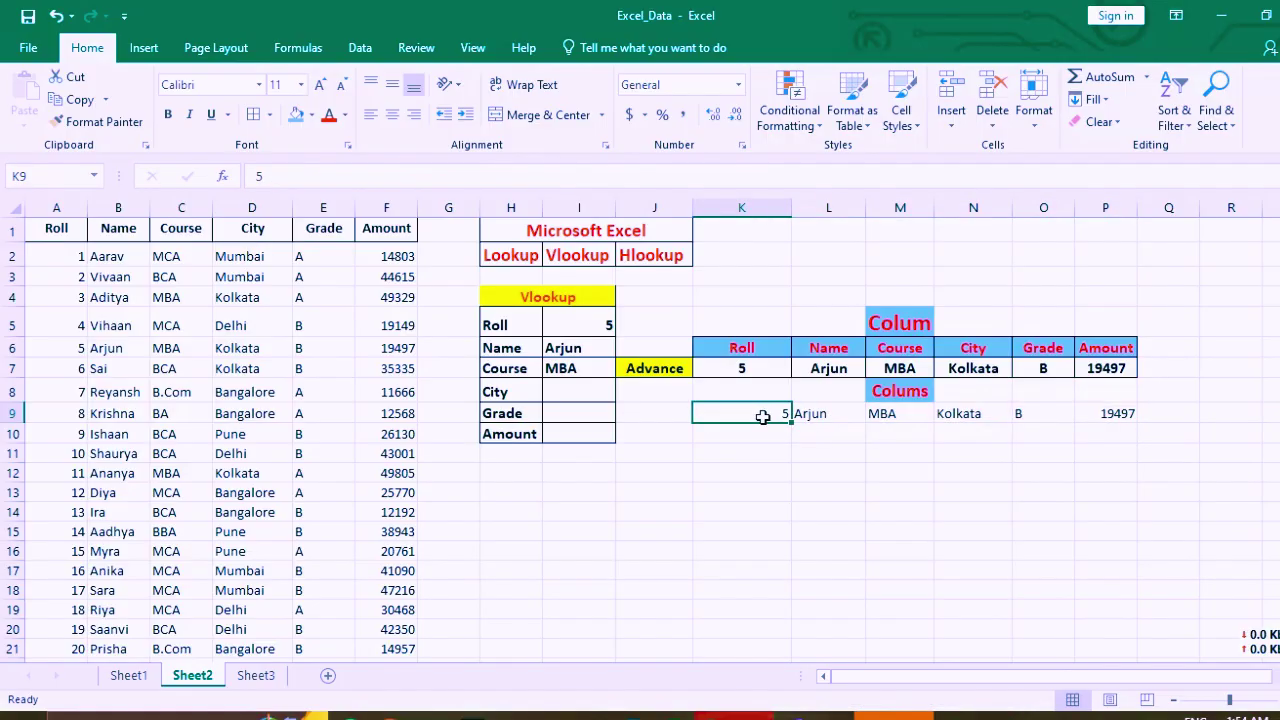
{"action": "type", "text": "6"}
{"action": "key", "text": "Return"}
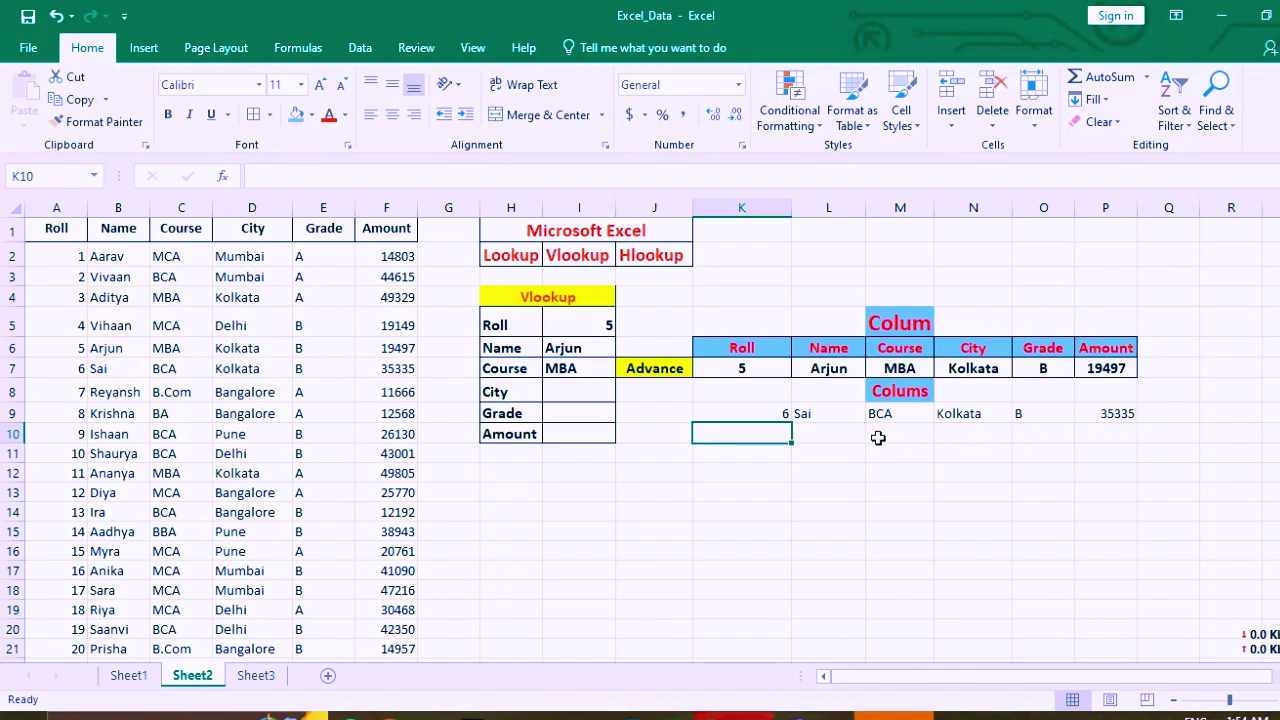
{"action": "left_click_drag", "start_coordinate": [752, 417], "coordinate": [1108, 418]}
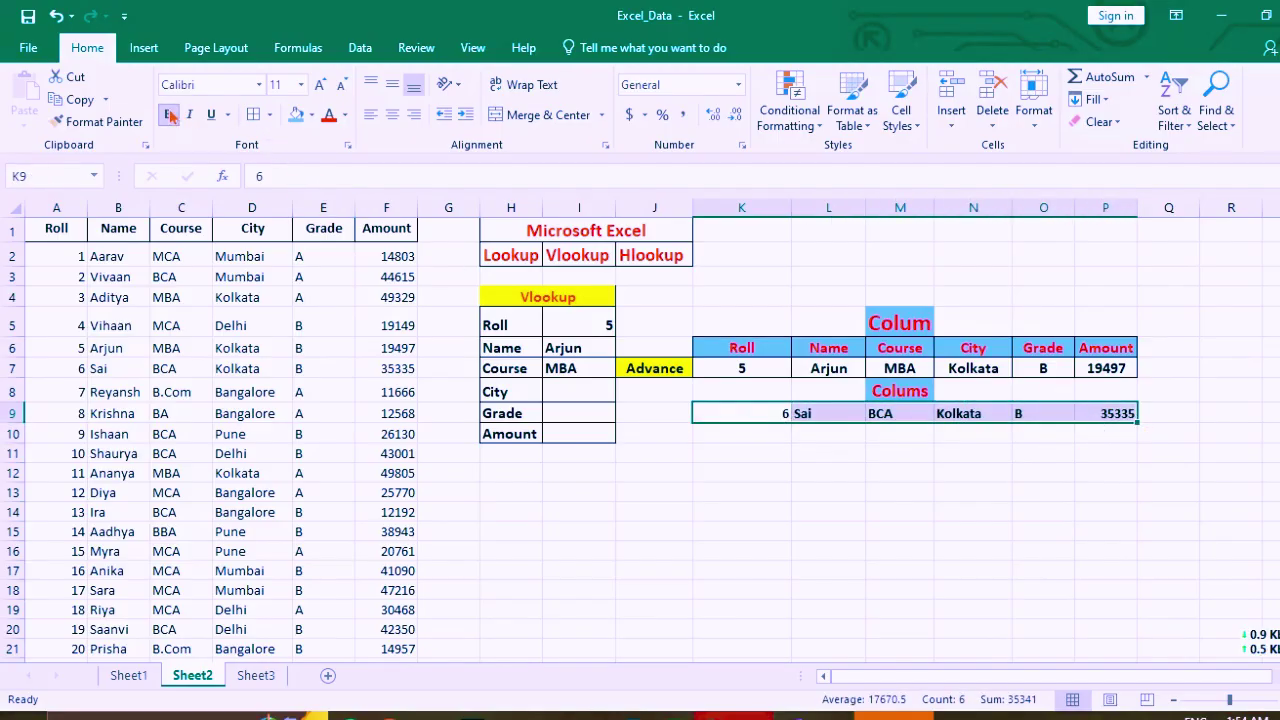
{"action": "left_click", "coordinate": [780, 467]}
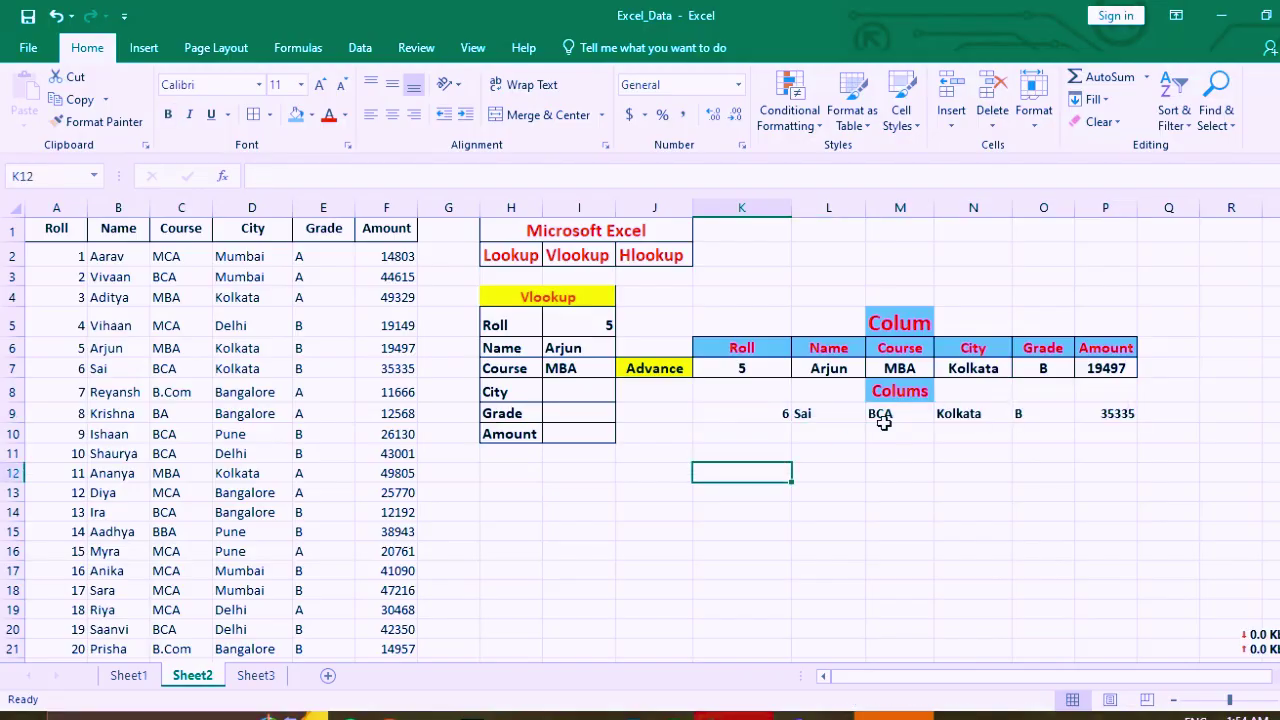
Step: Correct the label spelling in M5 to "Column" and in M8 to "Columns"
{"action": "left_click", "coordinate": [913, 320]}
{"action": "double_click", "coordinate": [913, 323]}
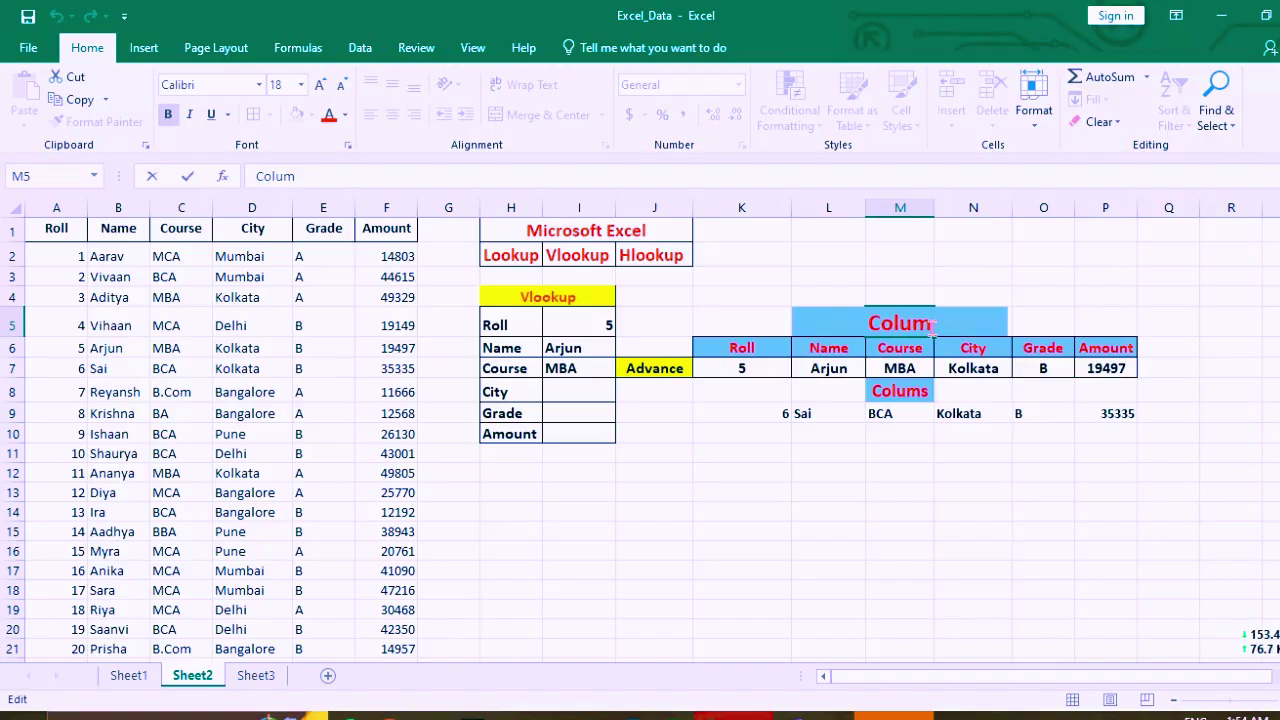
{"action": "type", "text": "n"}
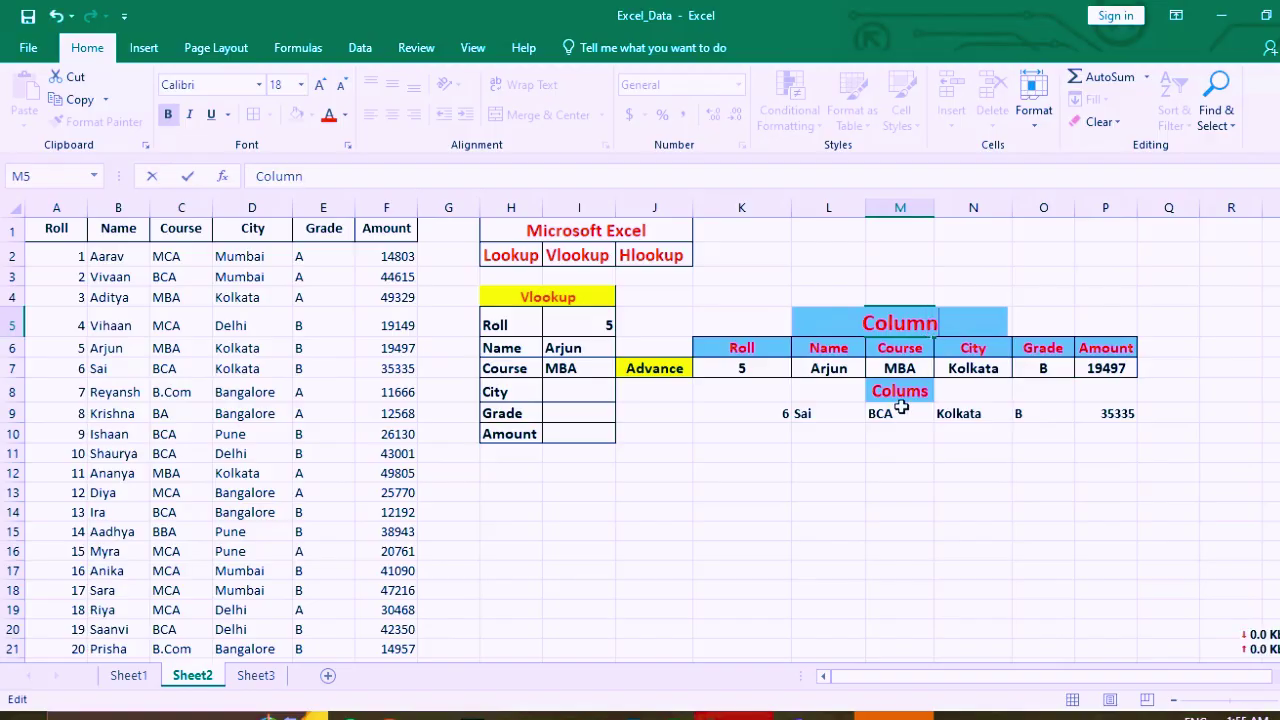
{"action": "left_click", "coordinate": [922, 392]}
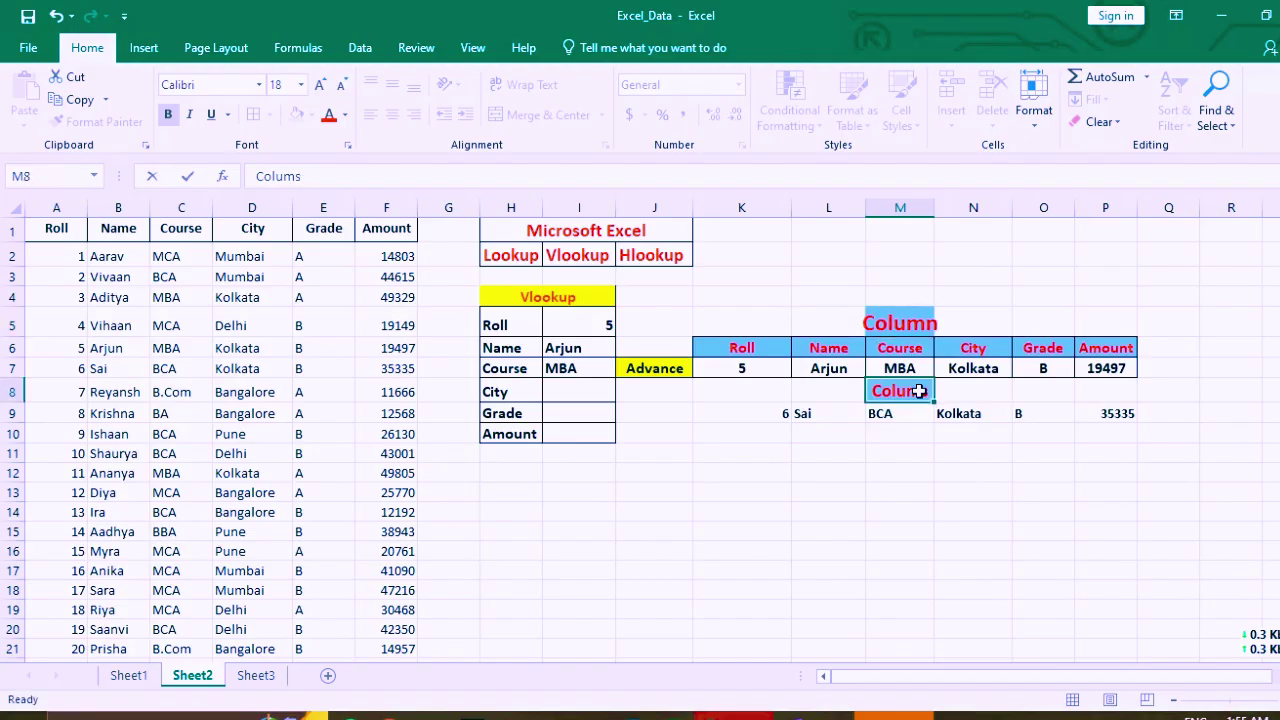
{"action": "type", "text": "n"}
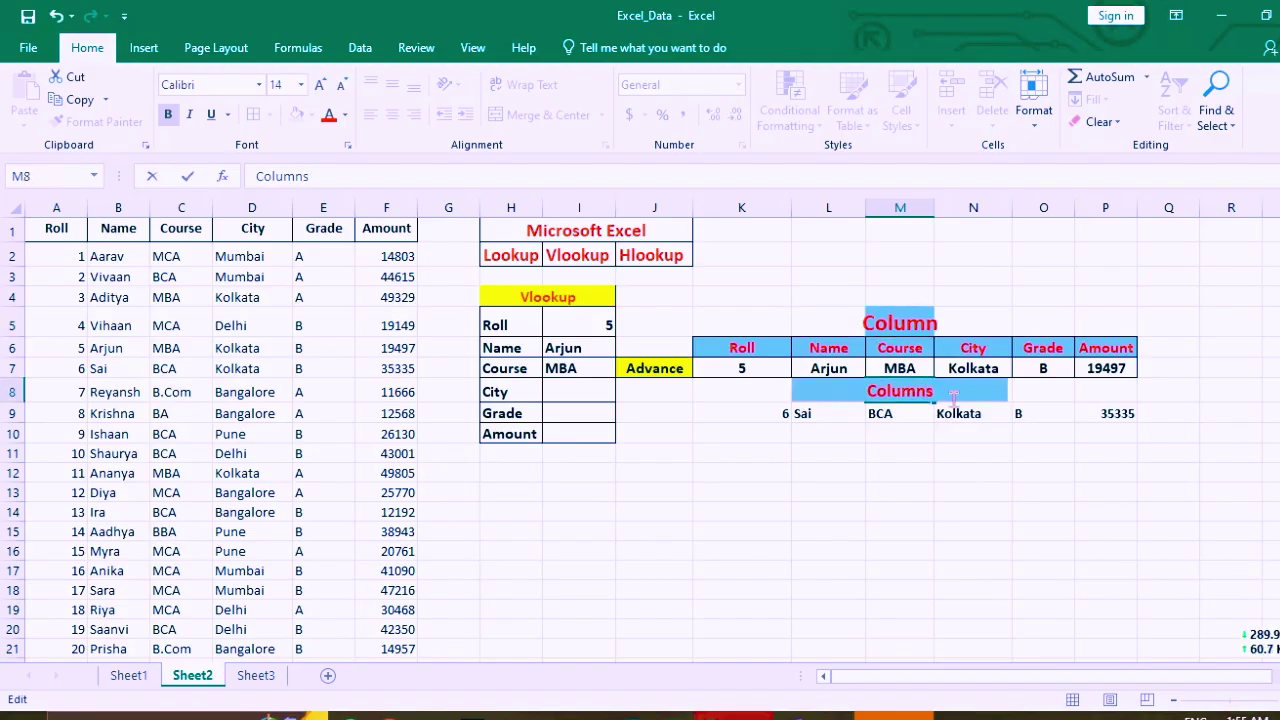
{"action": "left_click", "coordinate": [891, 445]}
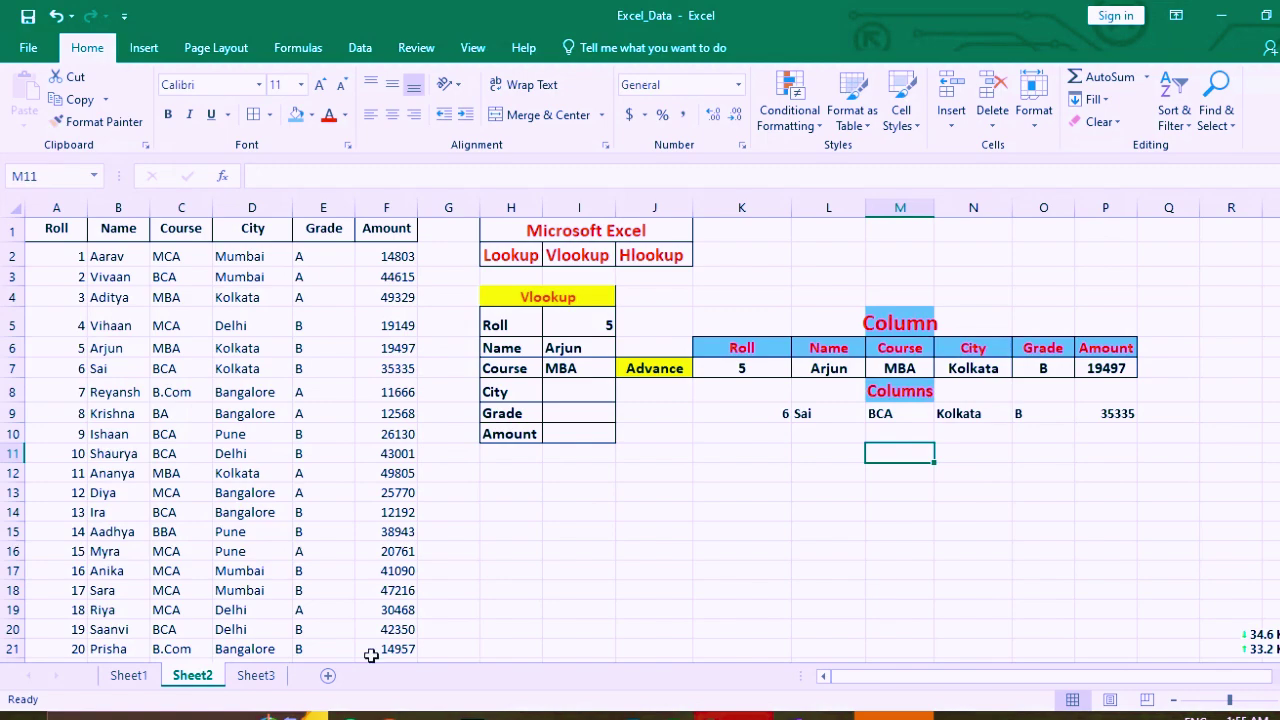
Step: In Sheet3, begin an HLOOKUP formula in H14 with H13 as the lookup value and A1:K6 as the table array
{"action": "left_click", "coordinate": [256, 676]}
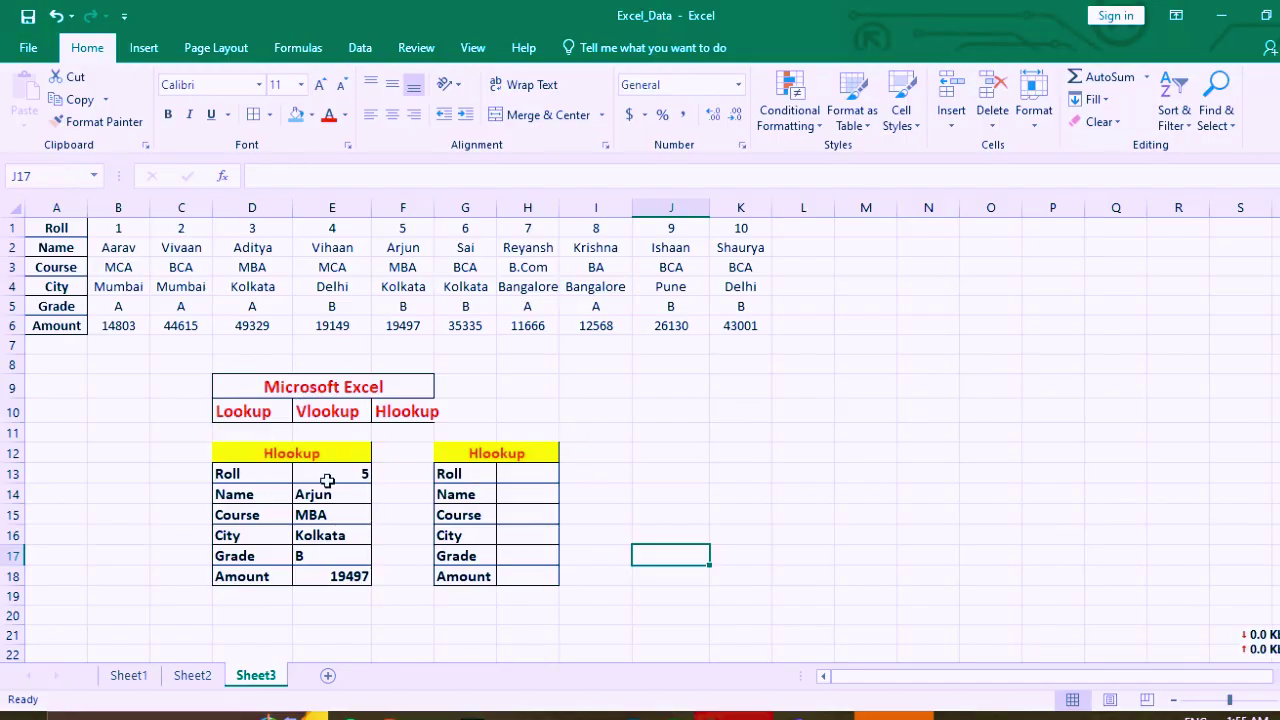
{"action": "left_click", "coordinate": [521, 494]}
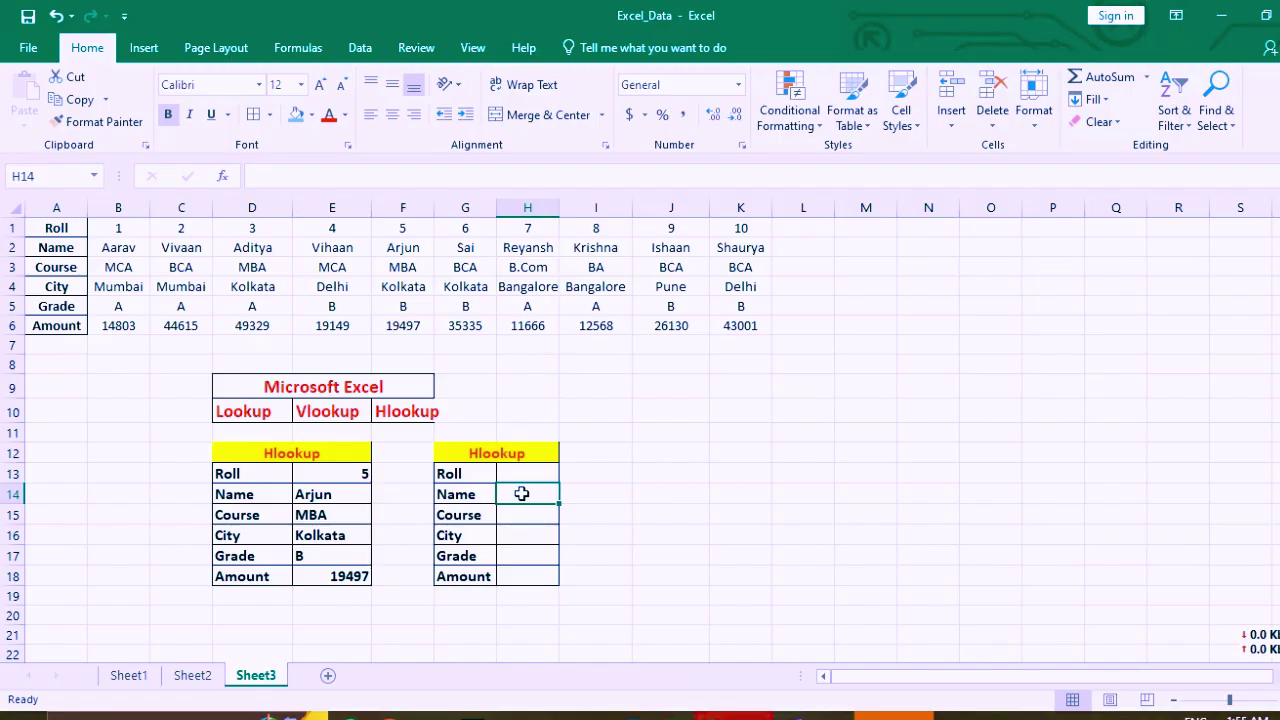
{"action": "type", "text": "="}
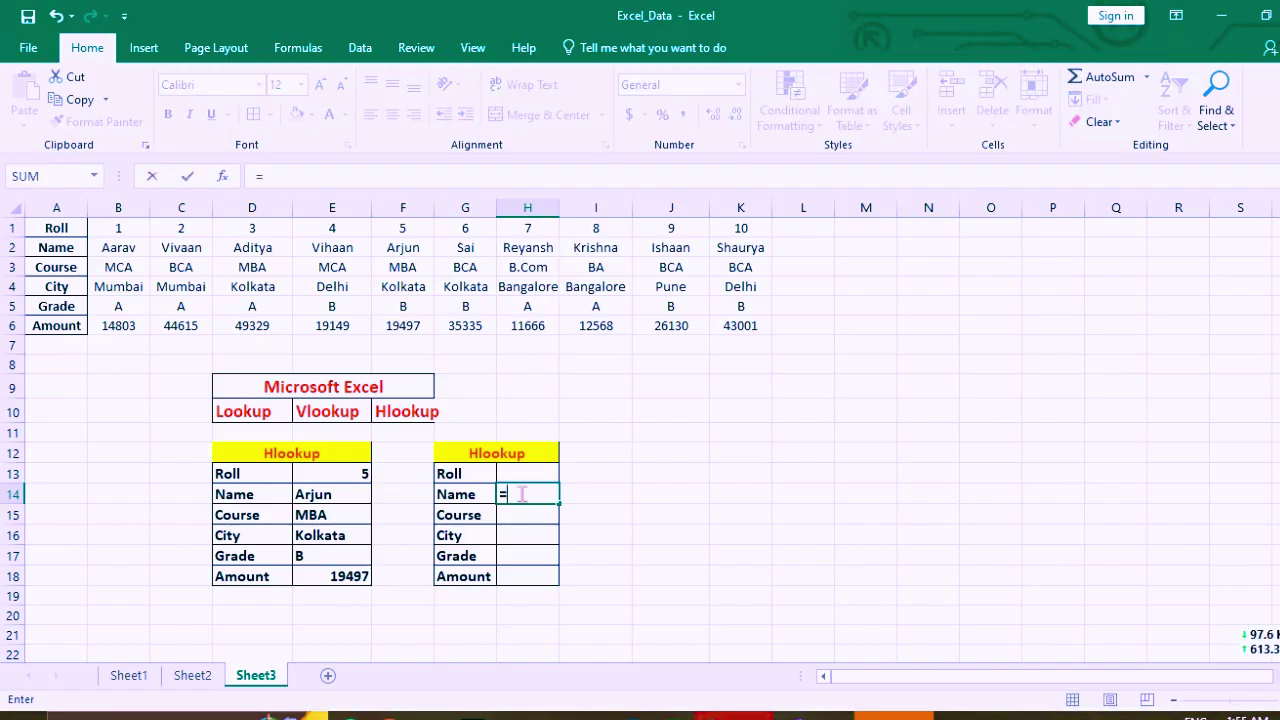
{"action": "type", "text": "hl"}
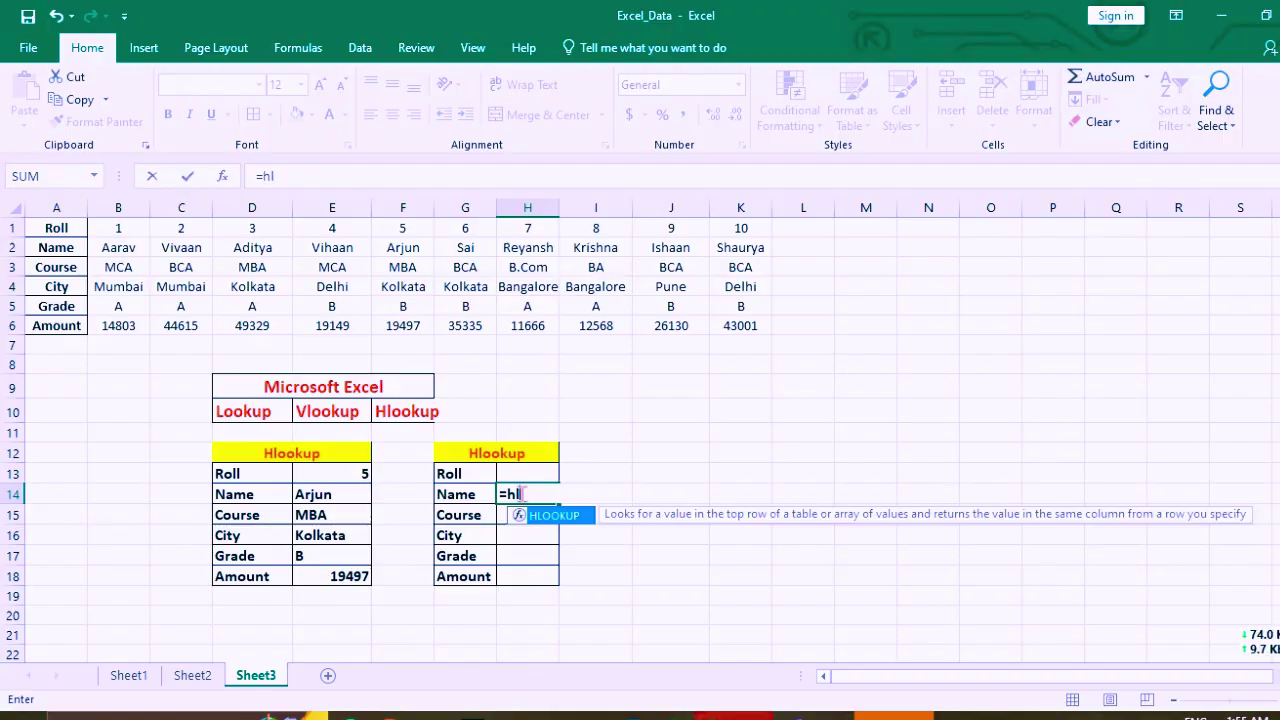
{"action": "key", "text": "Tab"}
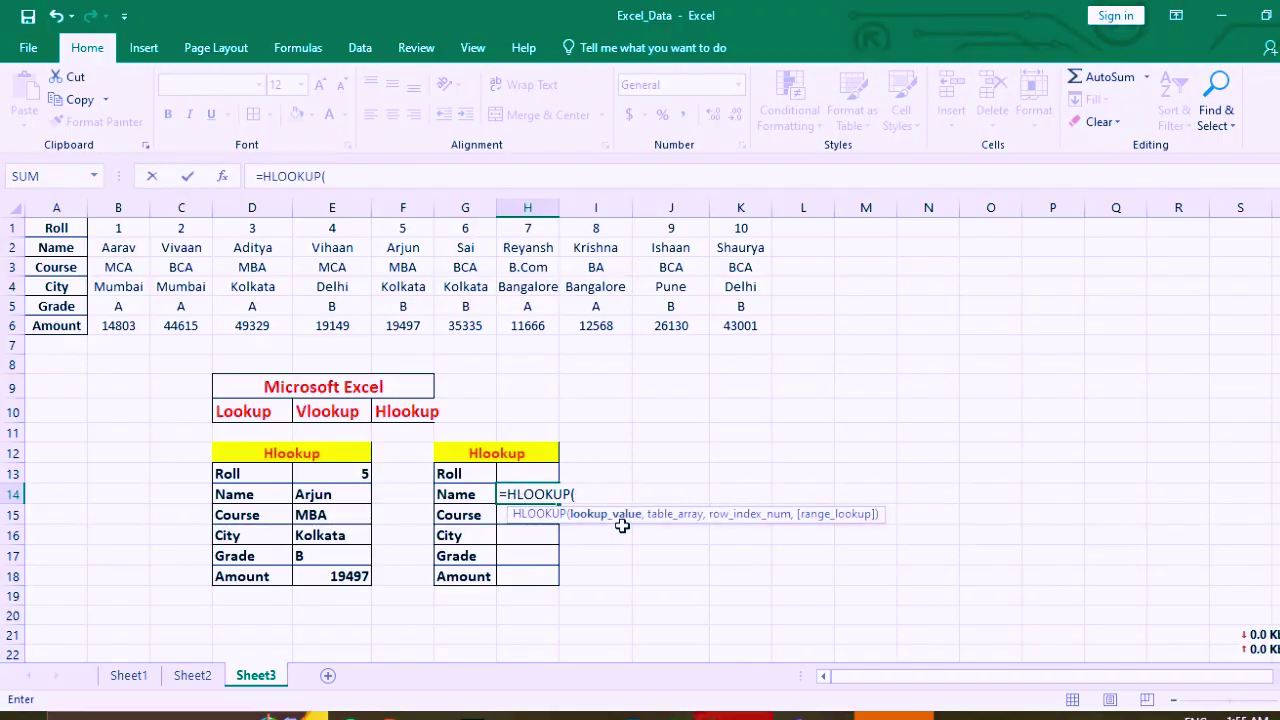
{"action": "left_click", "coordinate": [540, 470]}
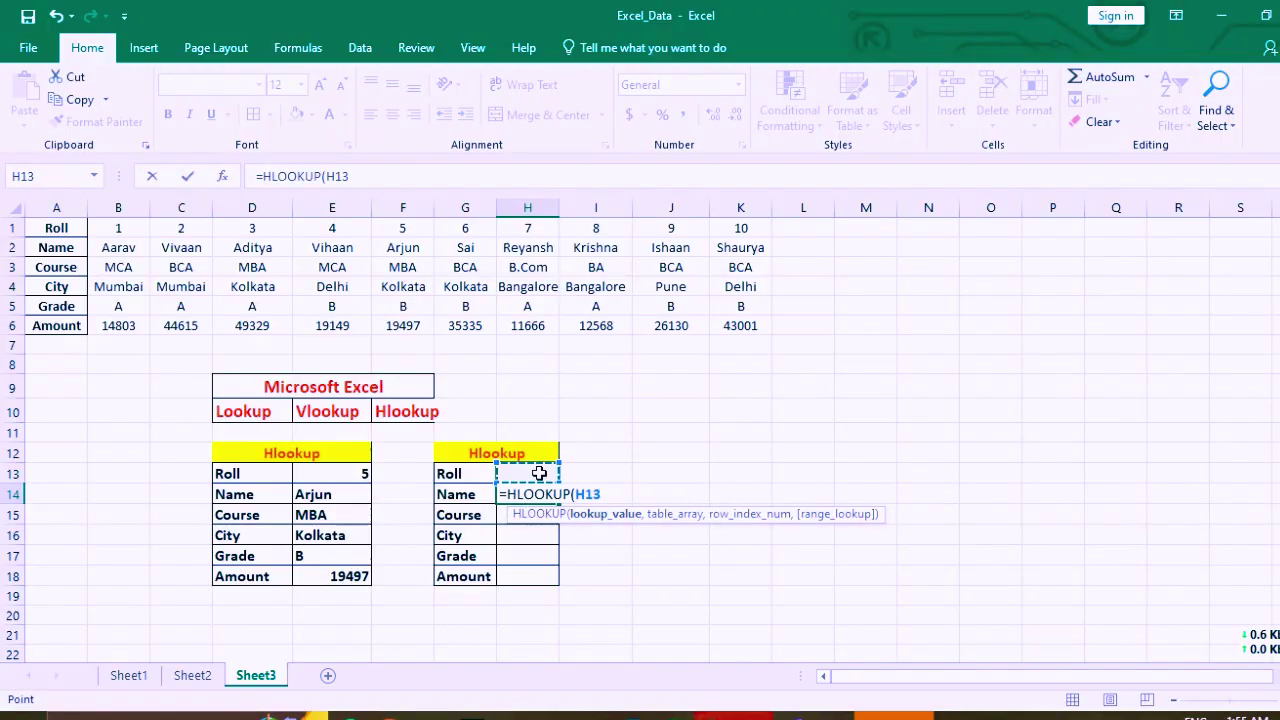
{"action": "type", "text": ","}
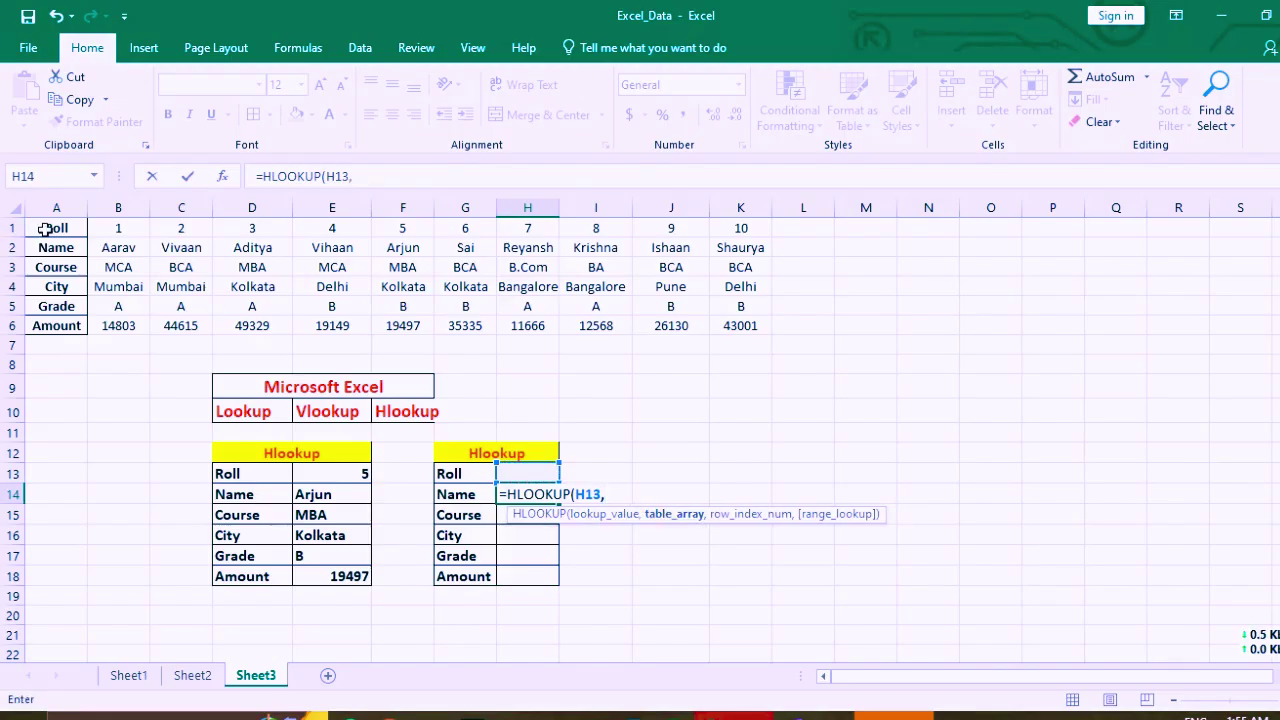
{"action": "left_click_drag", "start_coordinate": [47, 229], "coordinate": [735, 324]}
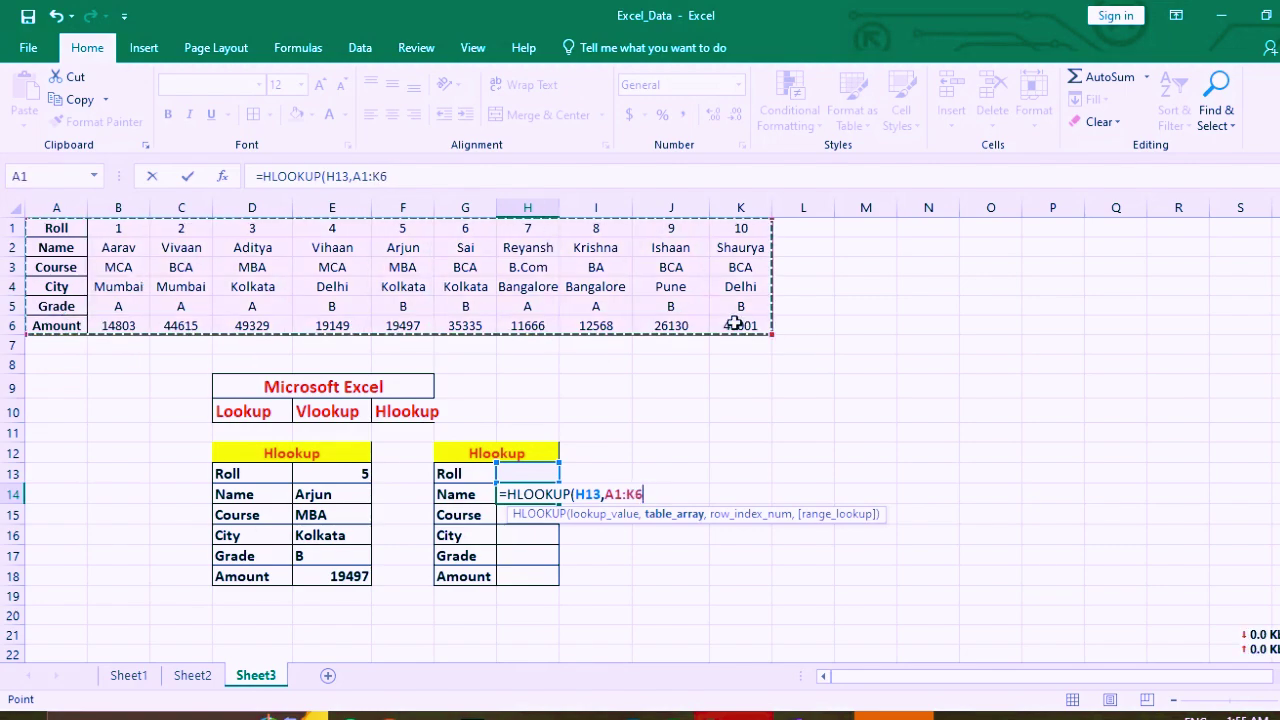
{"action": "type", "text": ","}
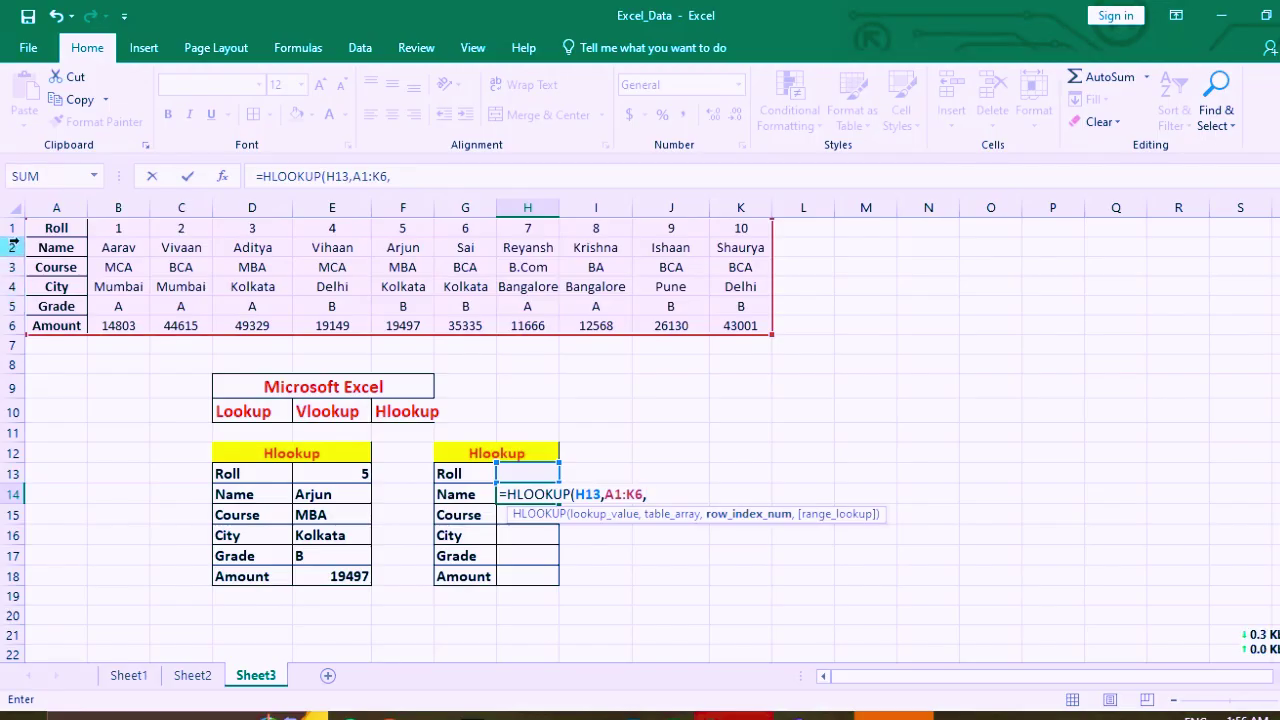
Step: Complete the H14 HLOOKUP formula with row index 2 and 0 for an exact match, and commit it
{"action": "type", "text": "2)"}
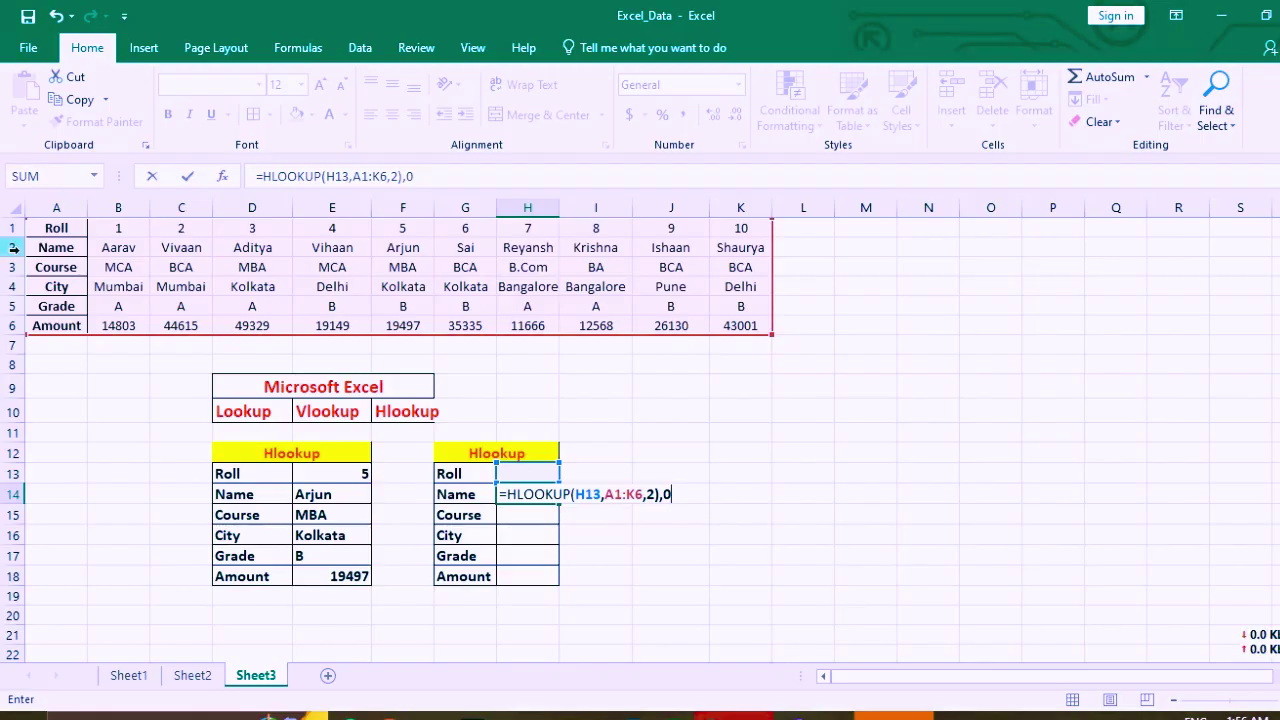
{"action": "key", "text": "BackSpace"}
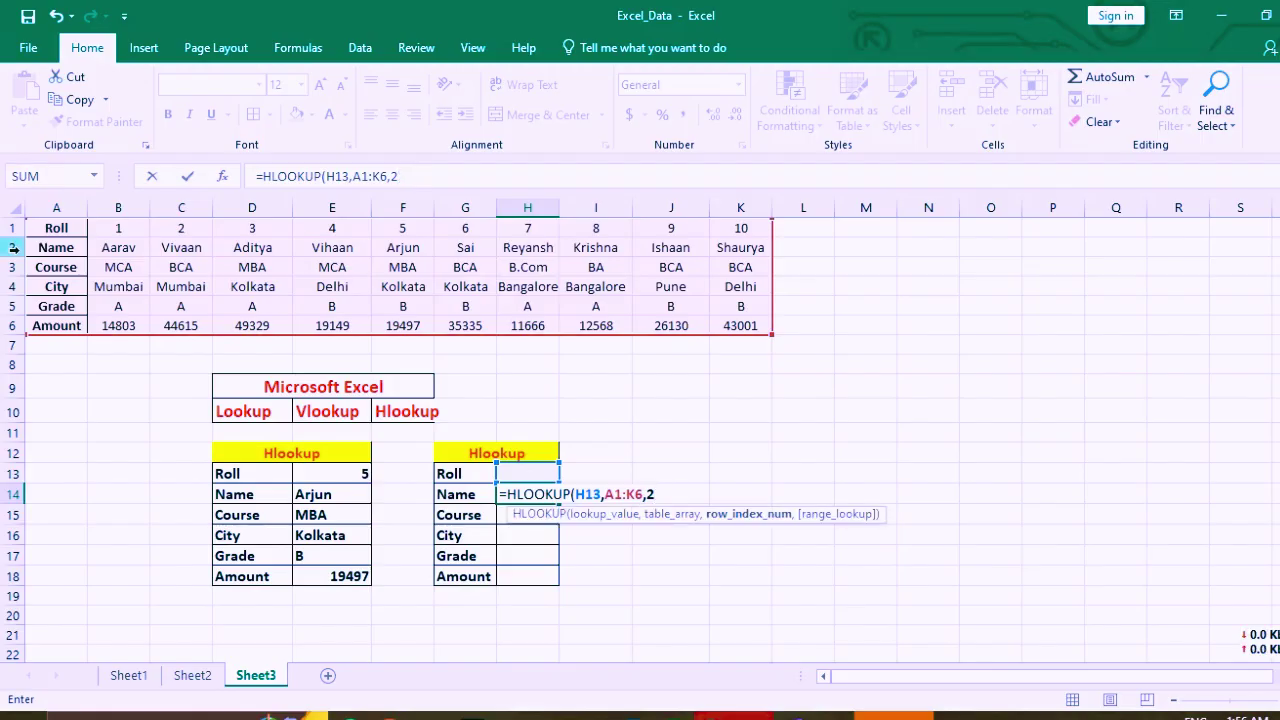
{"action": "type", "text": ",0"}
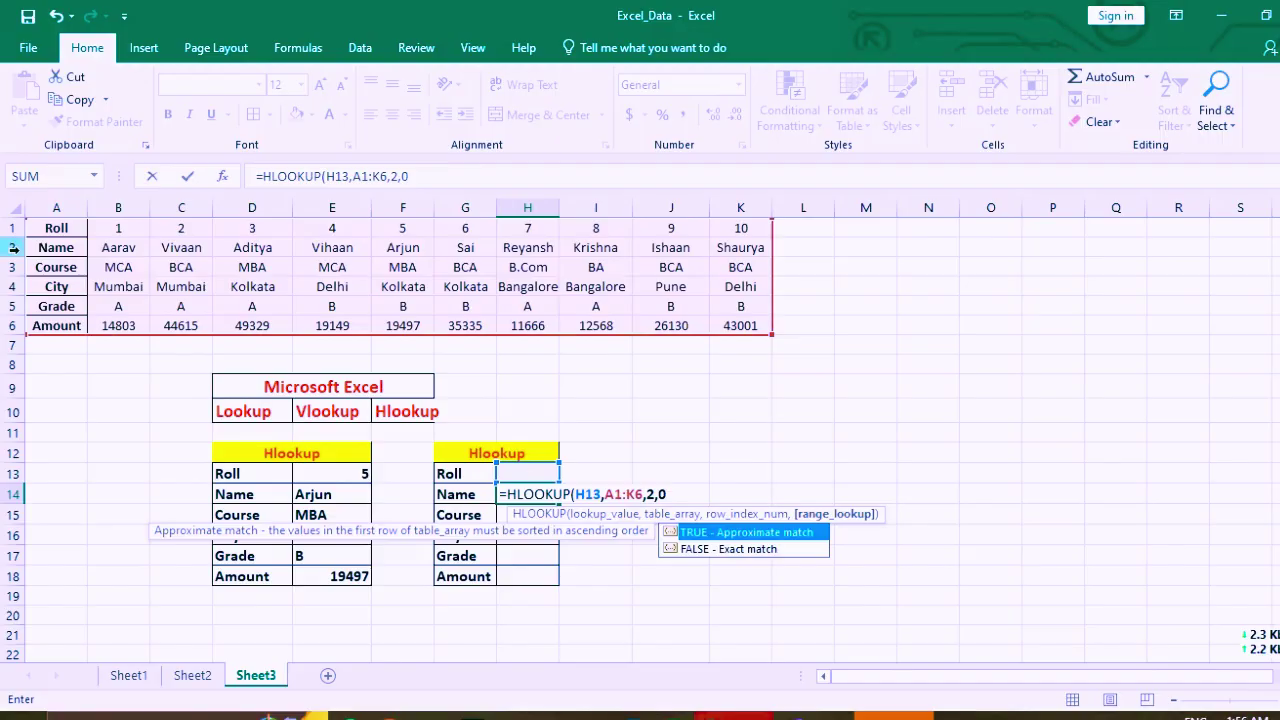
{"action": "type", "text": ")"}
{"action": "key", "text": "Return"}
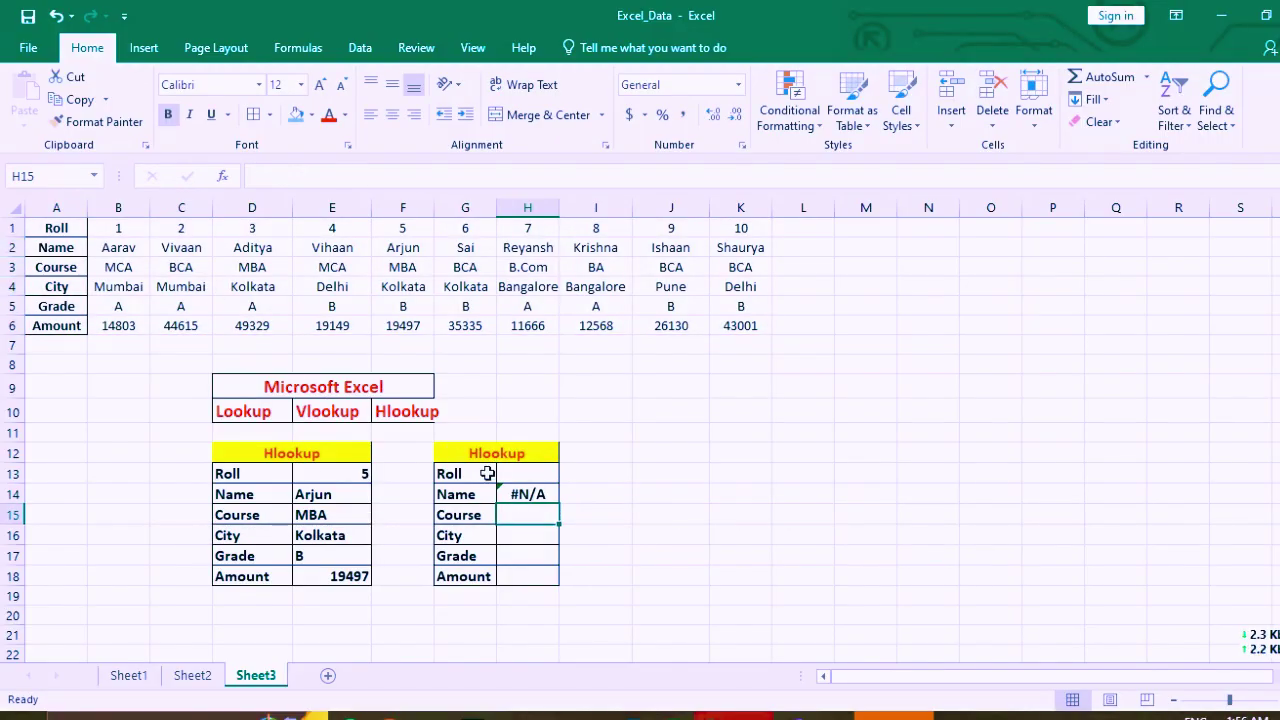
Step: Enter roll number 5 in H13 as the lookup value for the second Hlookup table
{"action": "left_click", "coordinate": [524, 475]}
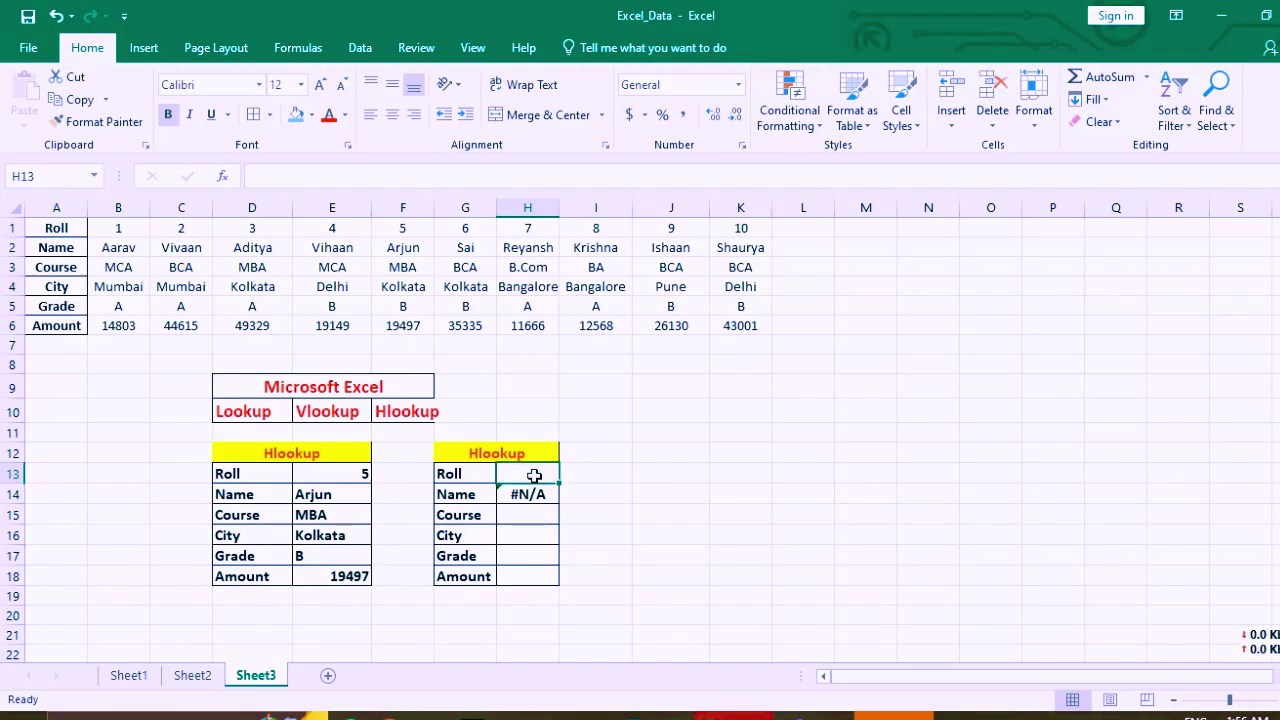
{"action": "type", "text": "5"}
{"action": "key", "text": "Return"}
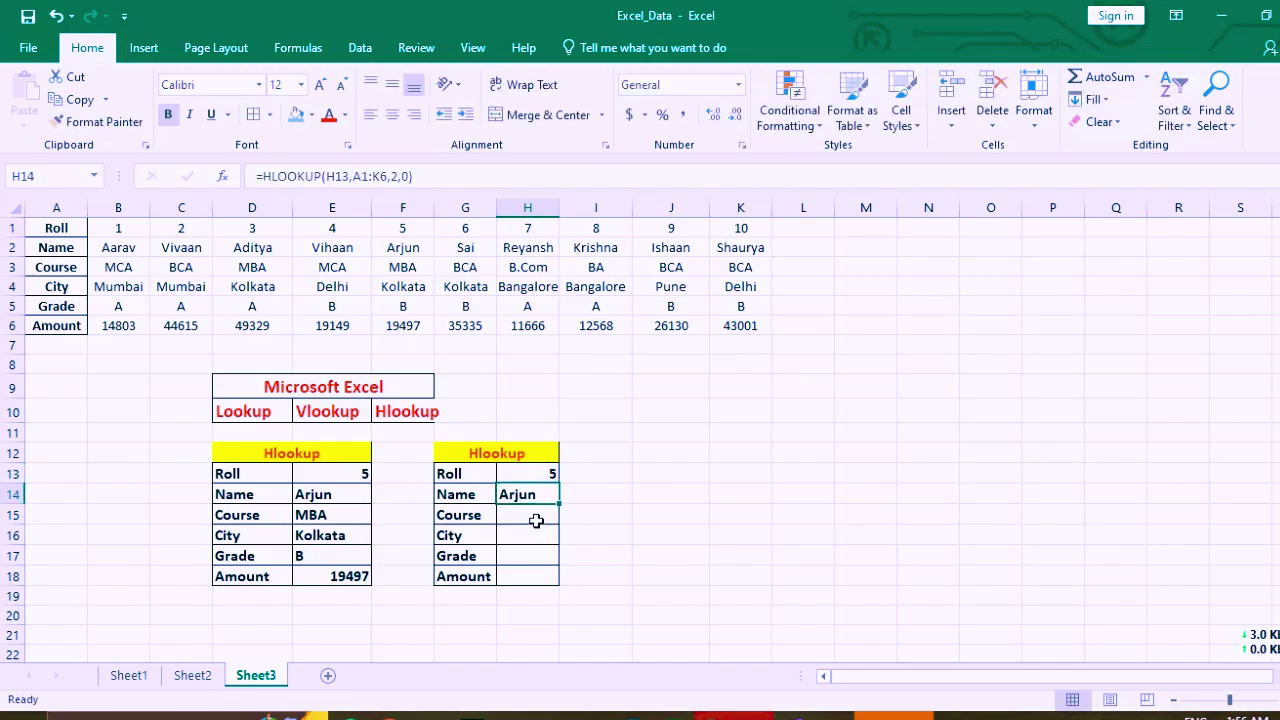
Step: Begin an HLOOKUP formula in H15 for the course, with H13 as the lookup value and A1:K6 as the table array
{"action": "left_click", "coordinate": [536, 519]}
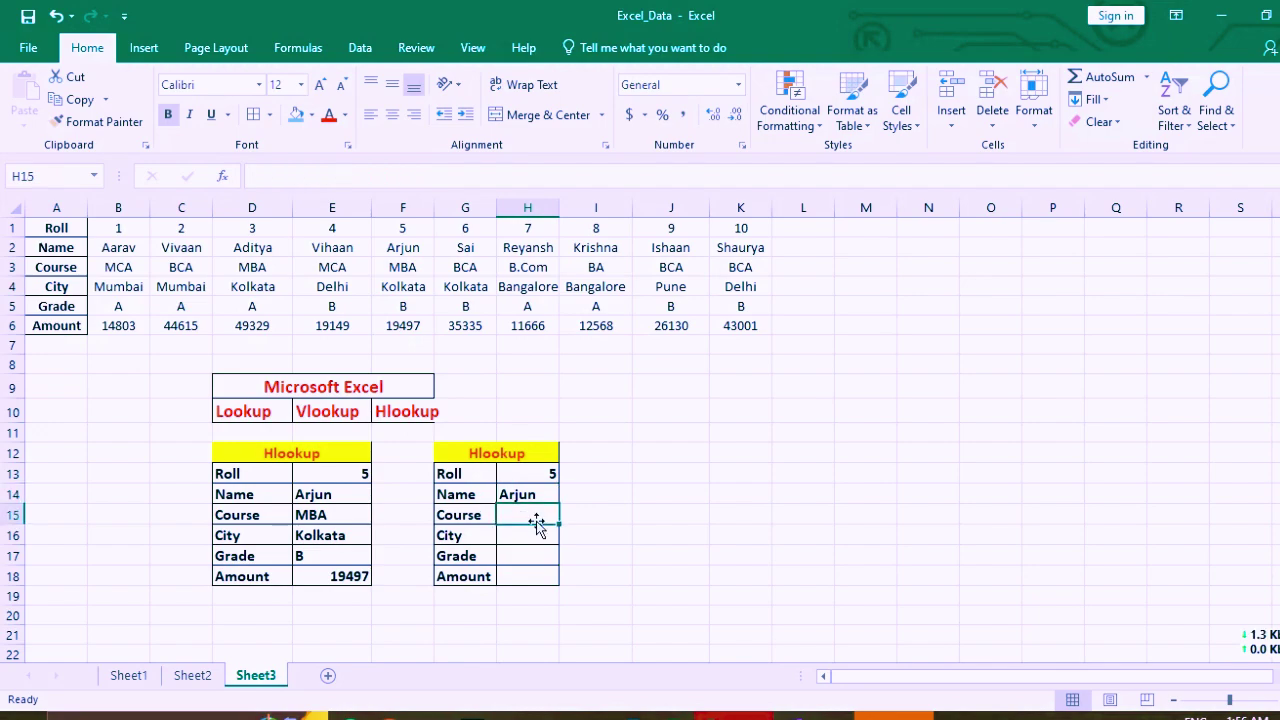
{"action": "type", "text": "=h"}
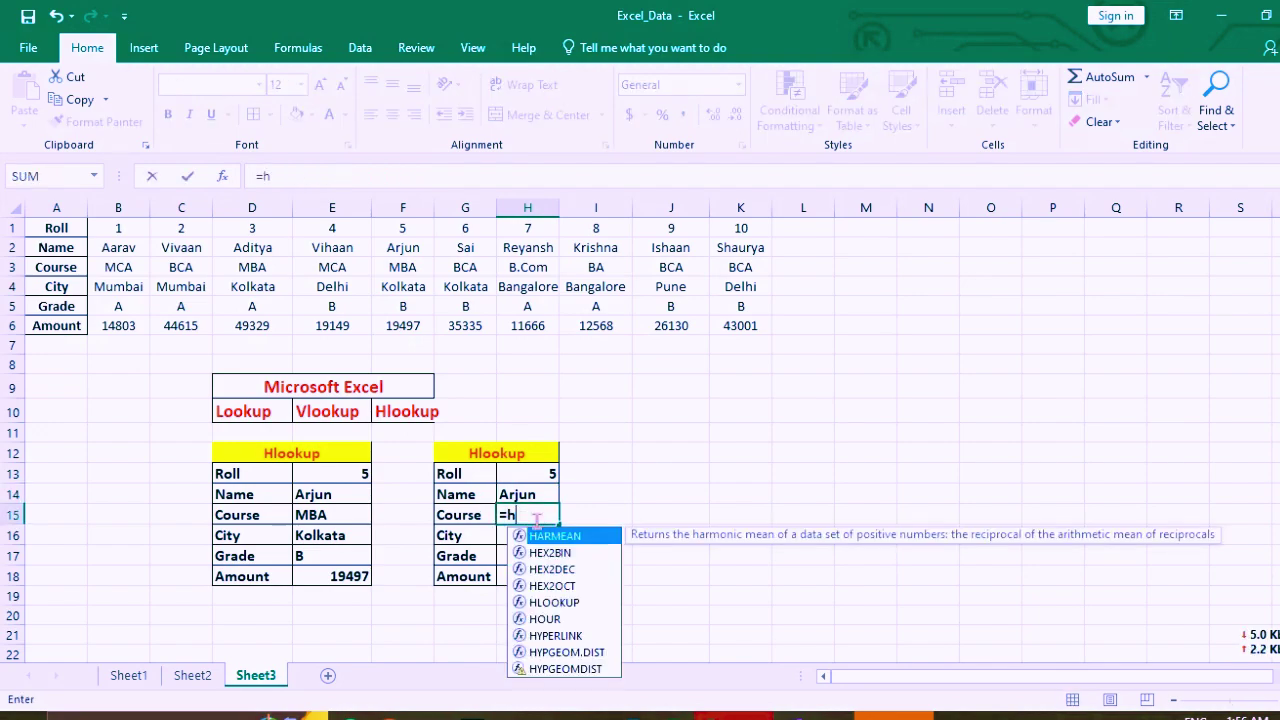
{"action": "type", "text": "ol"}
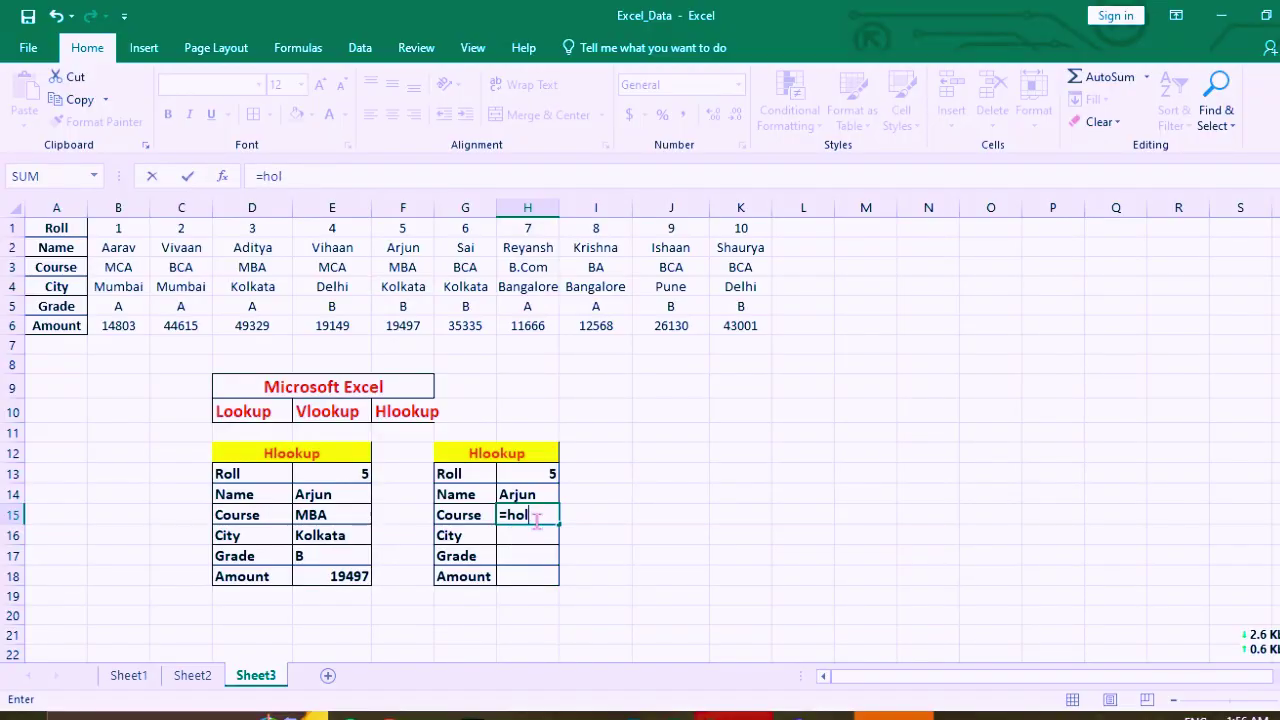
{"action": "key", "text": "BackSpace"}
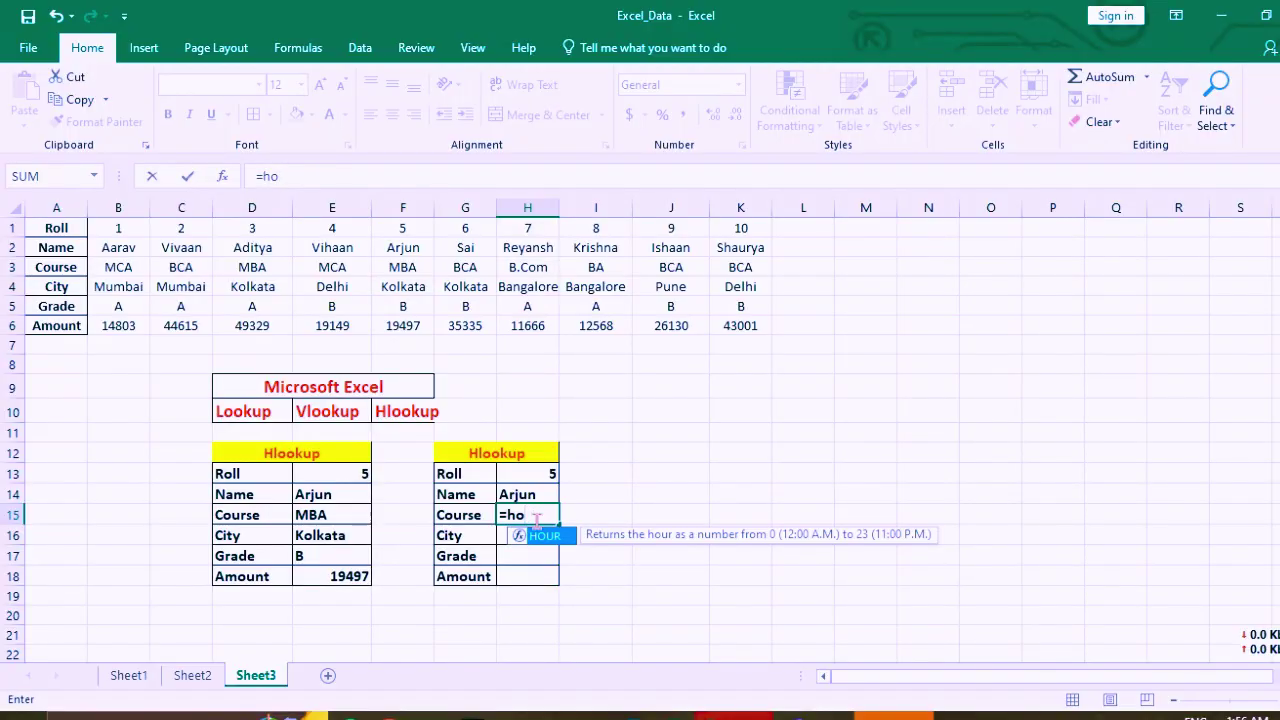
{"action": "key", "text": "BackSpace"}
{"action": "type", "text": "lo"}
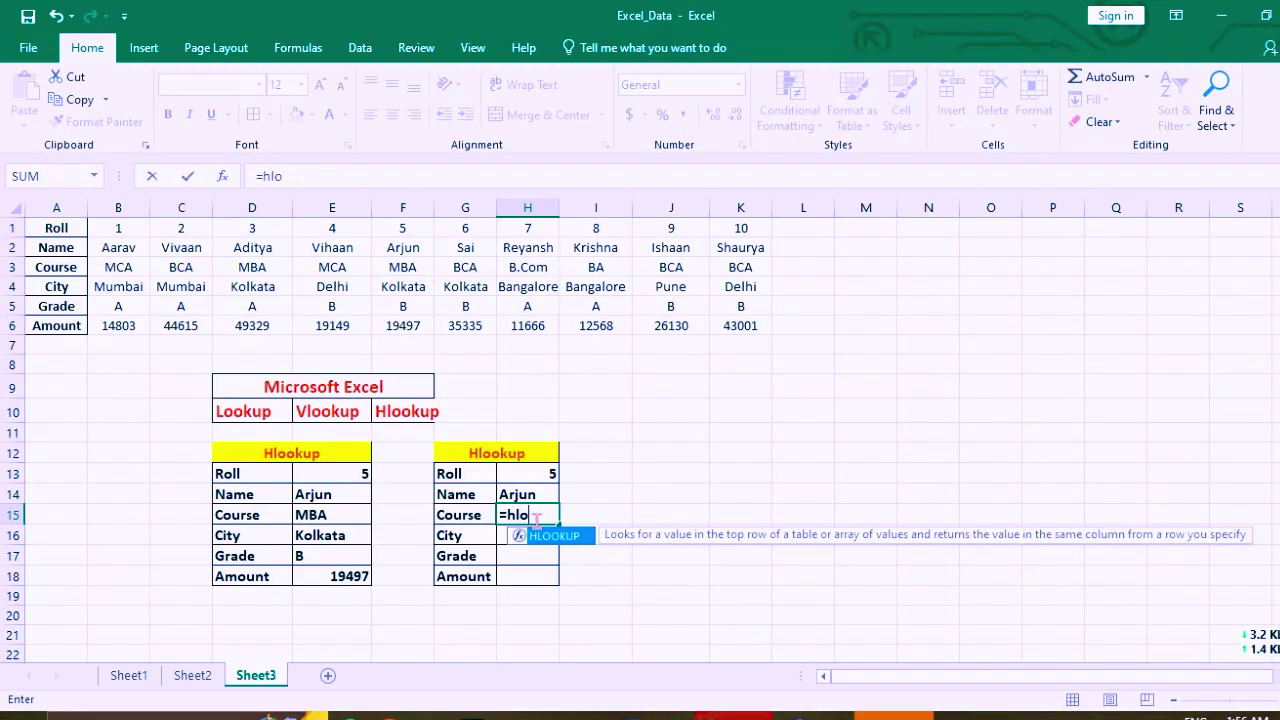
{"action": "key", "text": "Tab"}
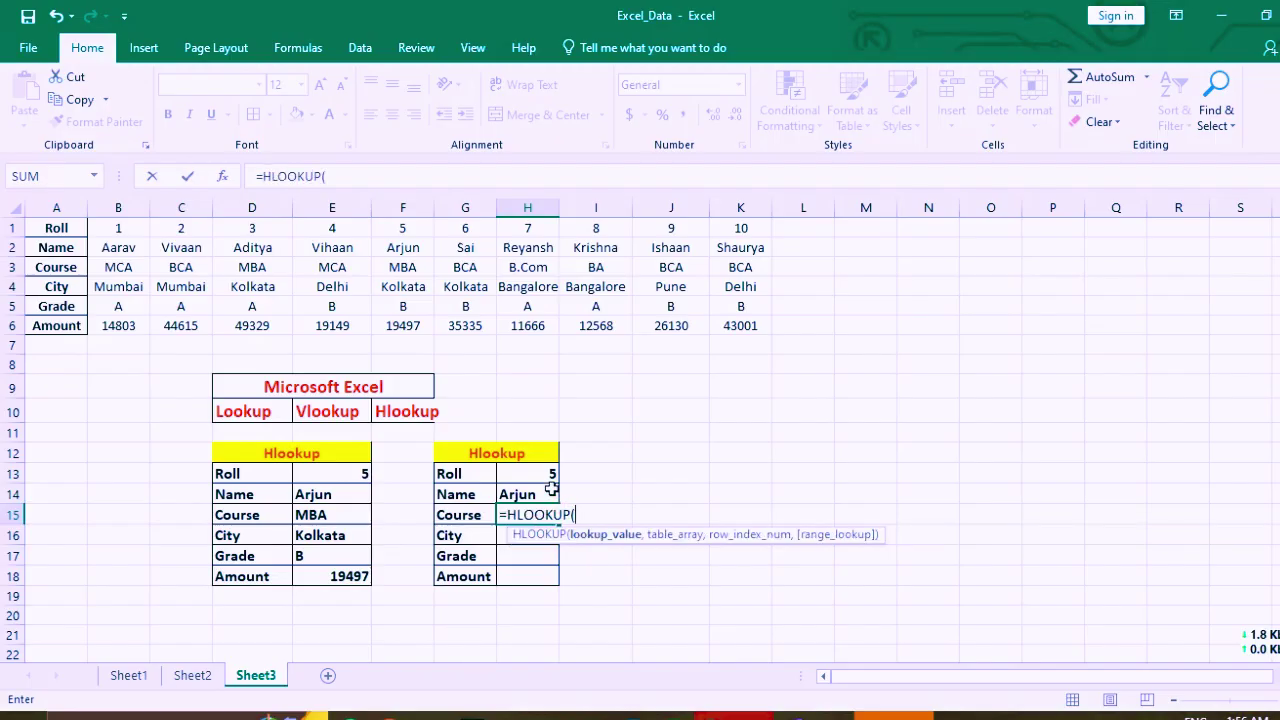
{"action": "left_click", "coordinate": [524, 478]}
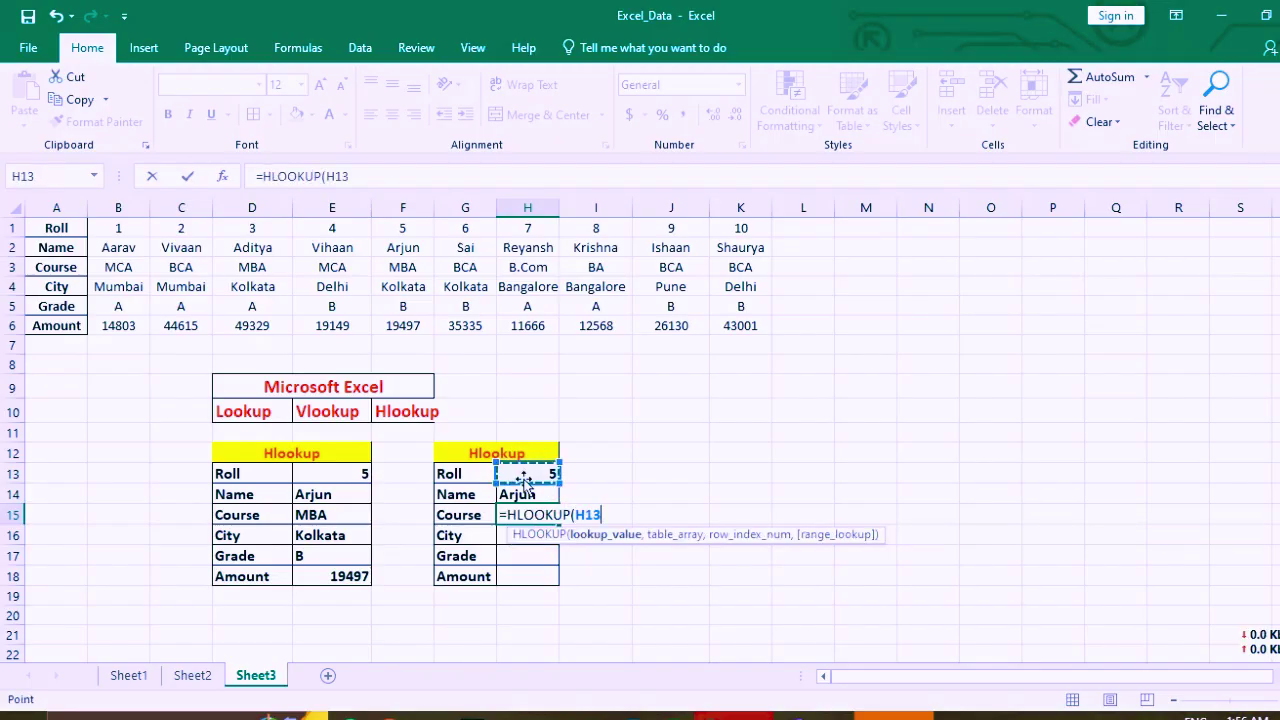
{"action": "type", "text": ","}
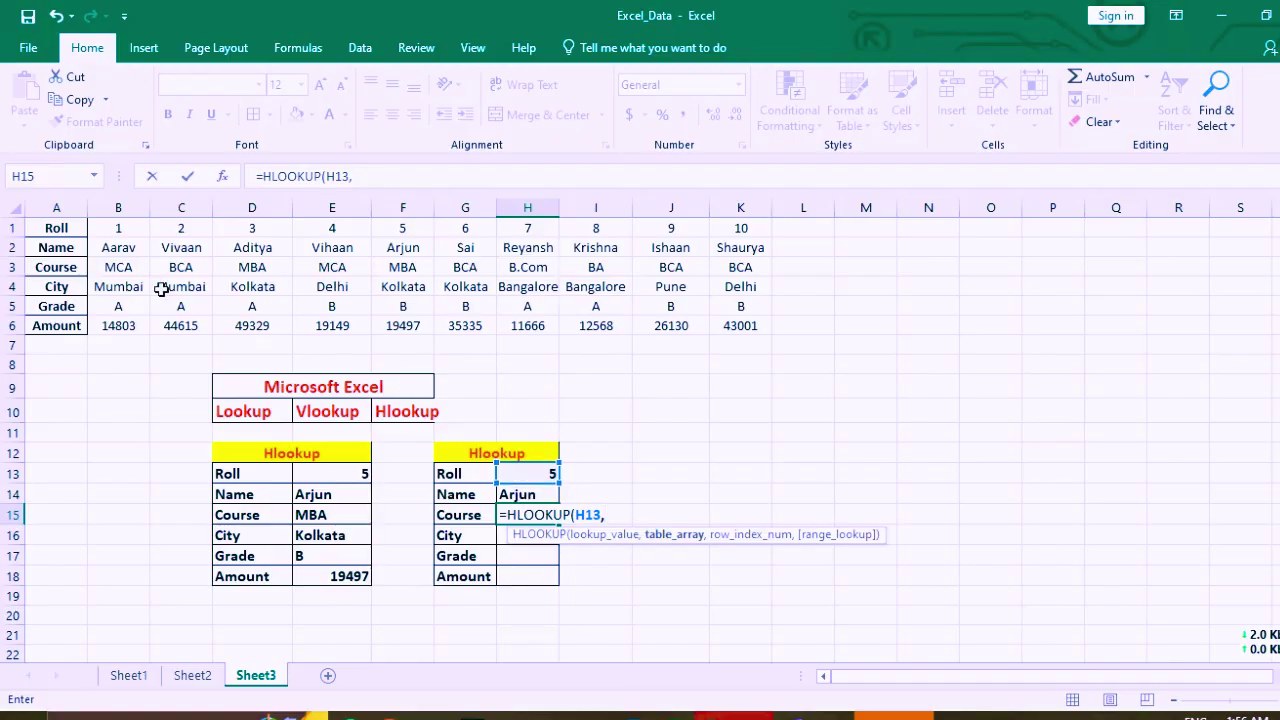
{"action": "left_click_drag", "start_coordinate": [55, 228], "coordinate": [746, 320]}
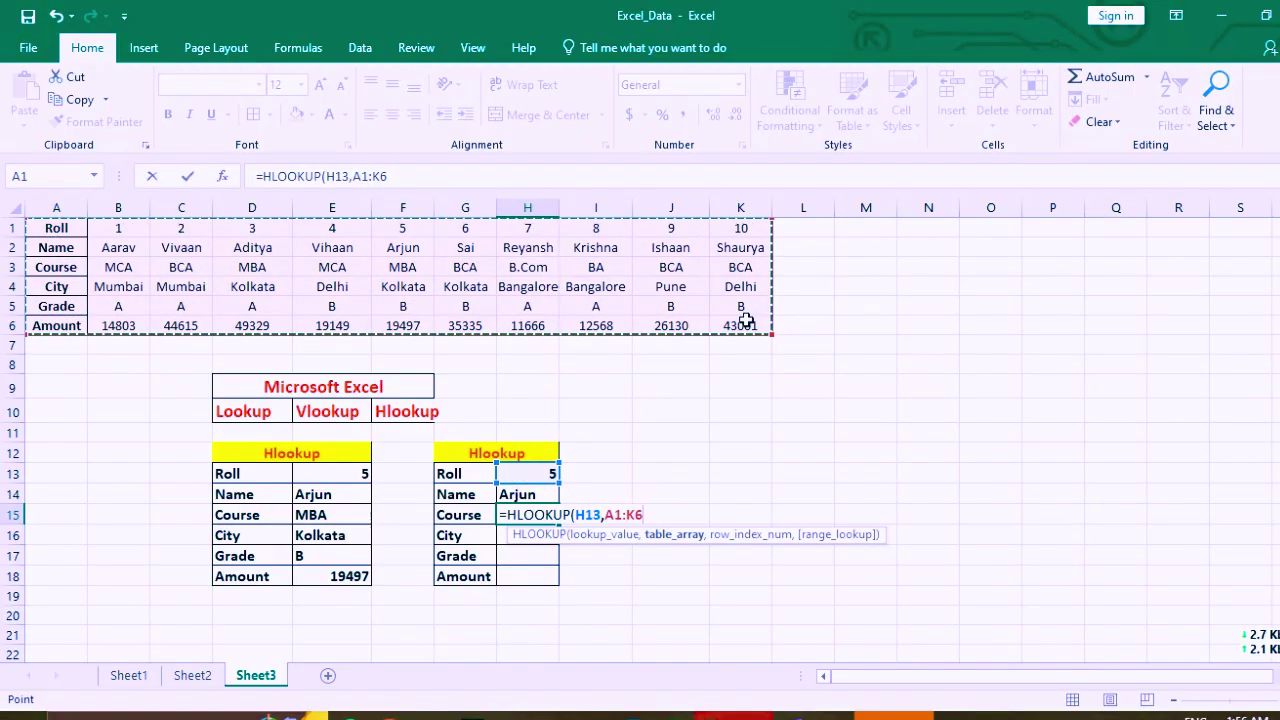
Step: Complete the H15 HLOOKUP formula with row index 3 and 0 for an exact match, and commit it
{"action": "type", "text": ","}
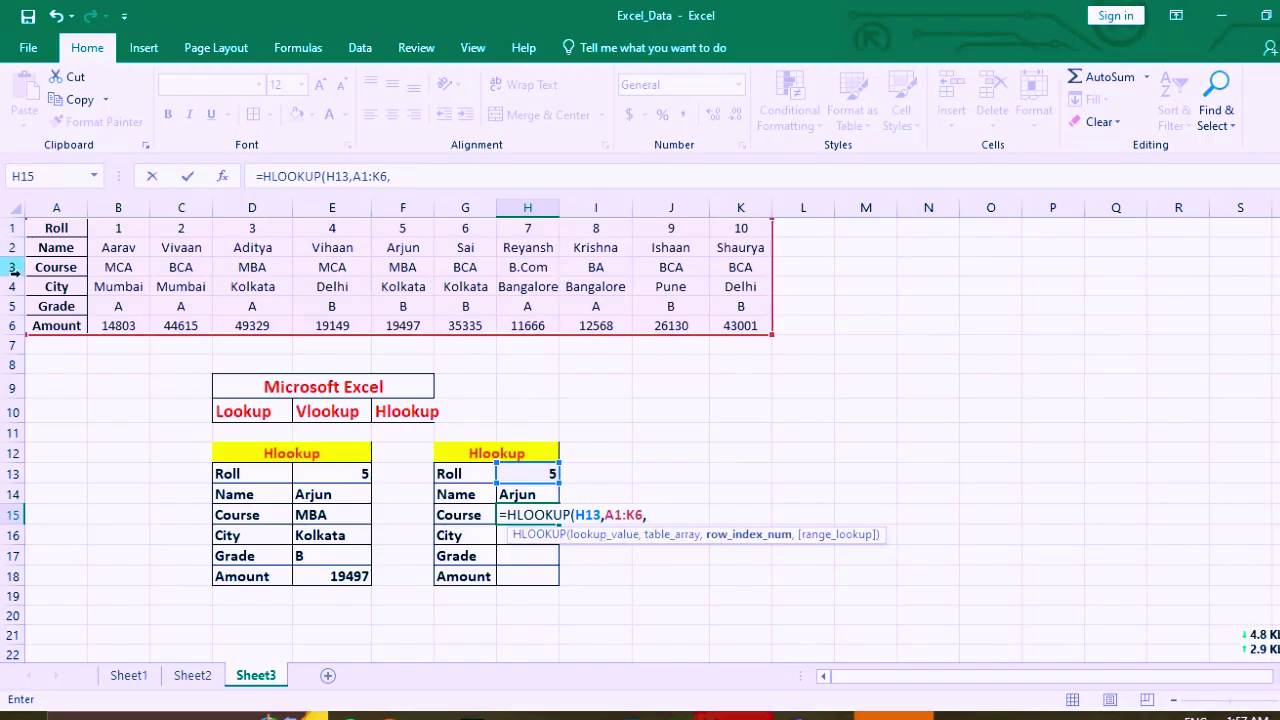
{"action": "type", "text": "3,"}
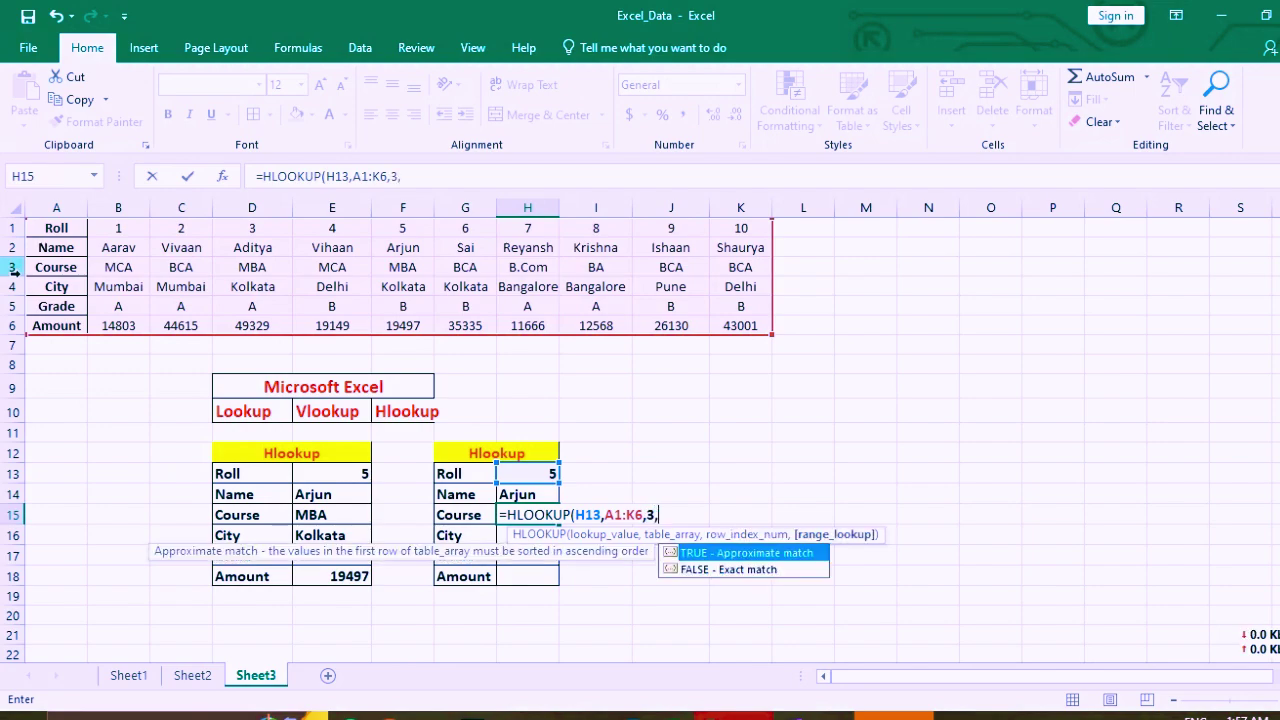
{"action": "type", "text": "0)"}
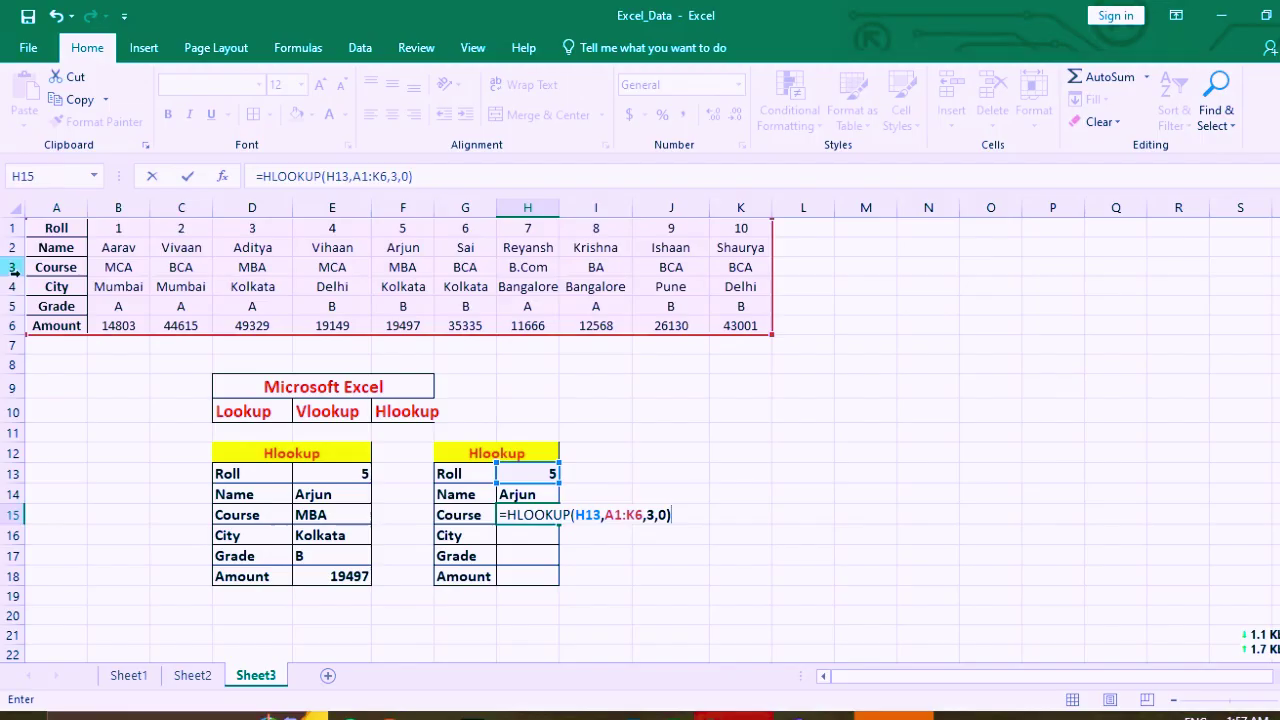
{"action": "key", "text": "Return"}
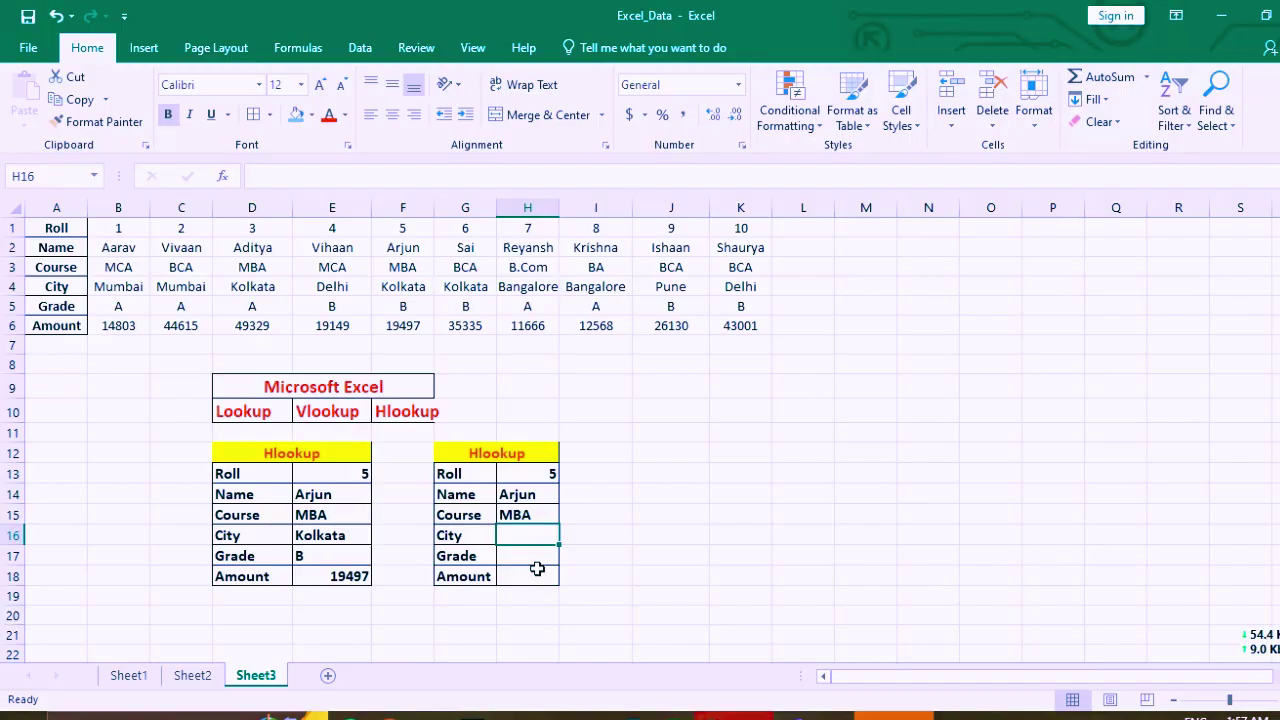
{"action": "left_click", "coordinate": [667, 511]}
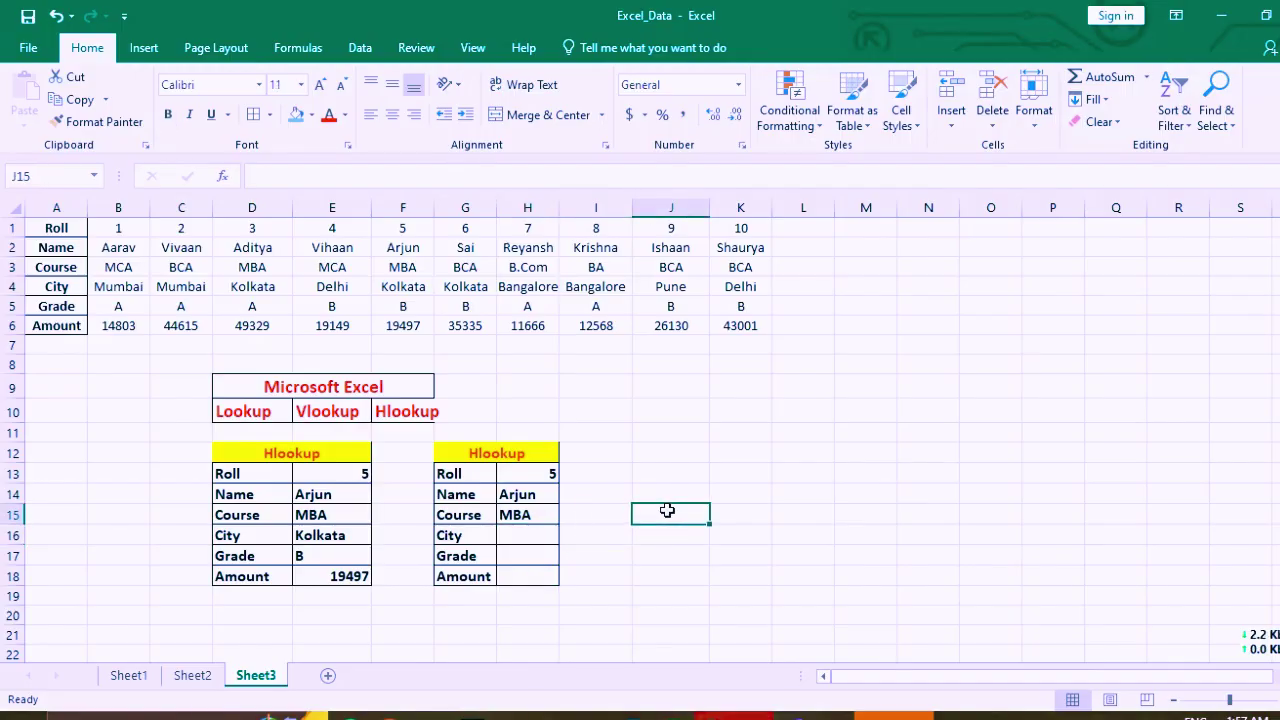